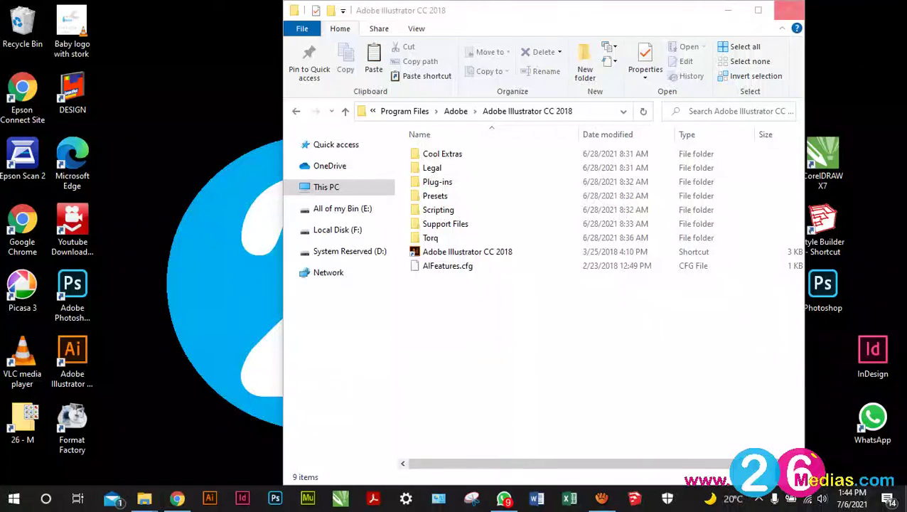
Close the Adobe Illustrator CC 2018 folder window, refresh the desktop, and launch Adobe InDesign
click(788, 10)
right_click(463, 65)
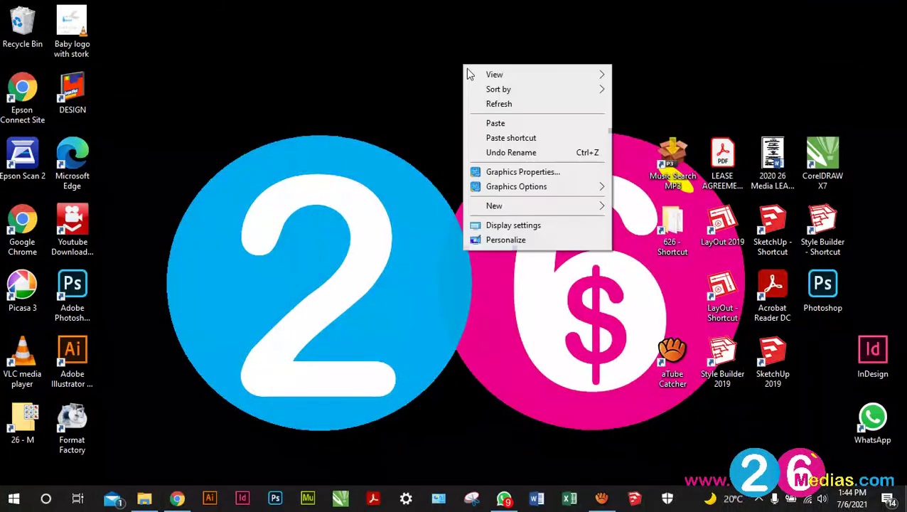
click(496, 103)
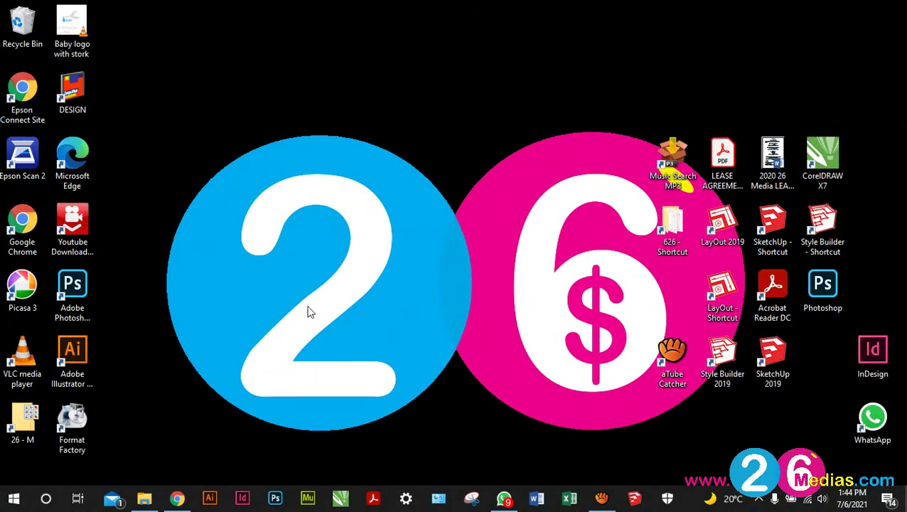
click(242, 499)
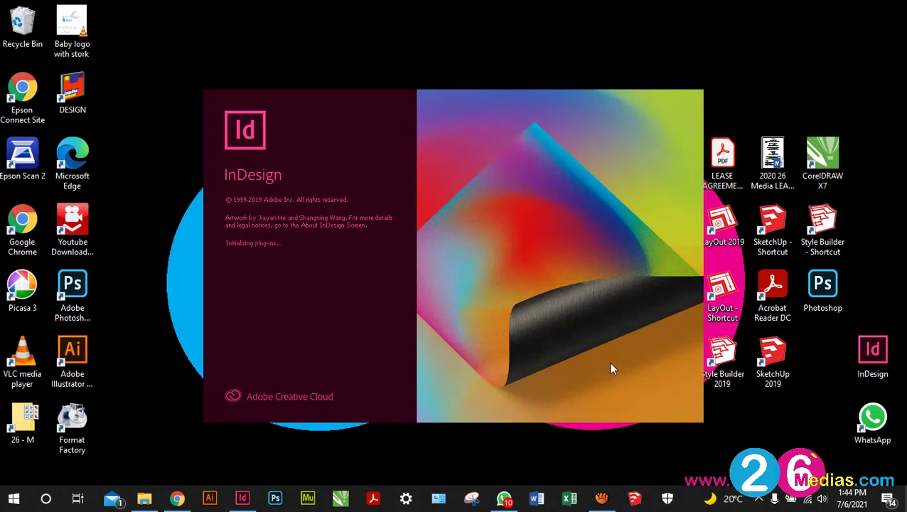
mouse_move(605, 496)
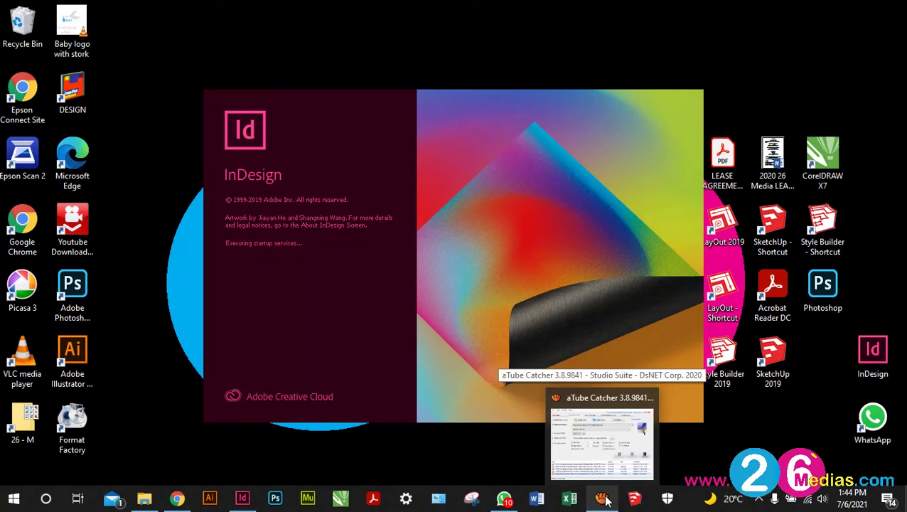
click(602, 499)
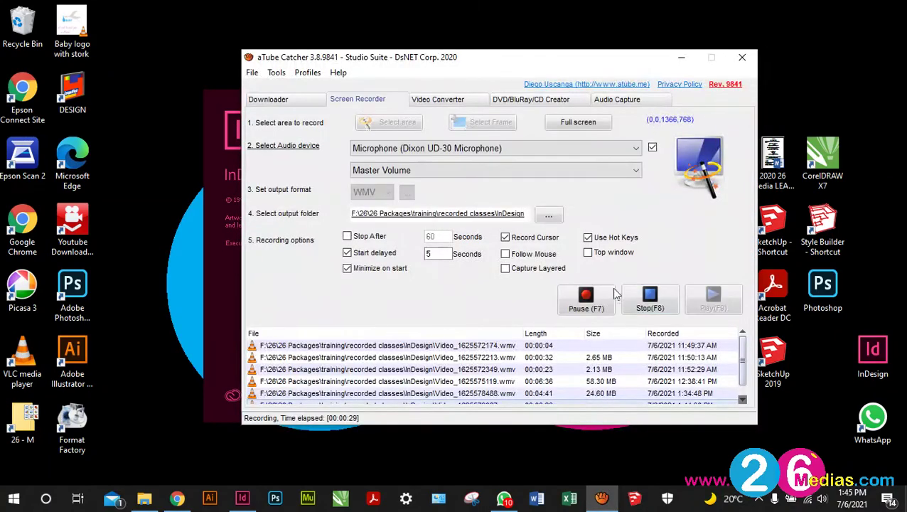
click(608, 297)
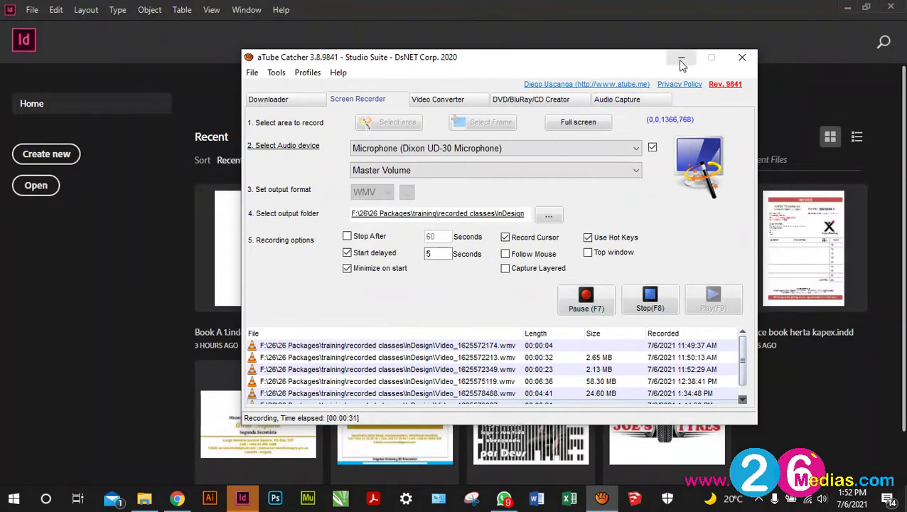
click(681, 63)
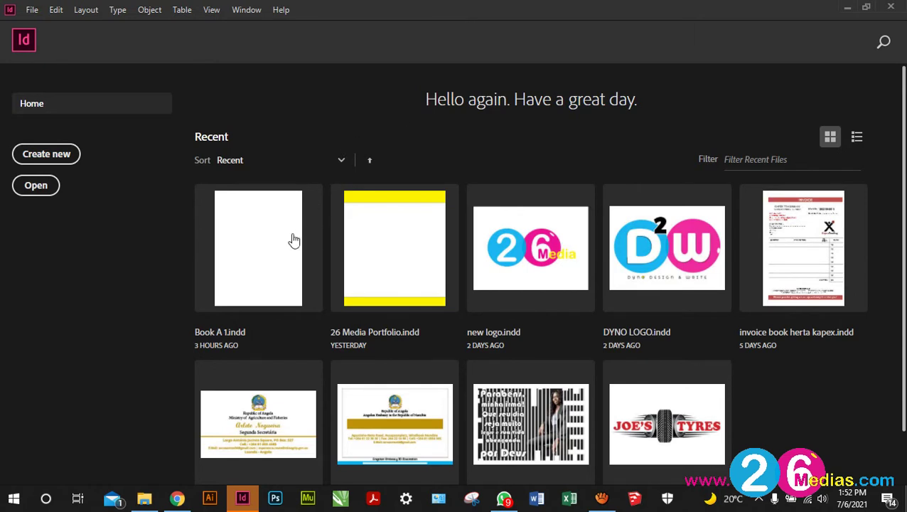
scroll(293, 239, down, 1)
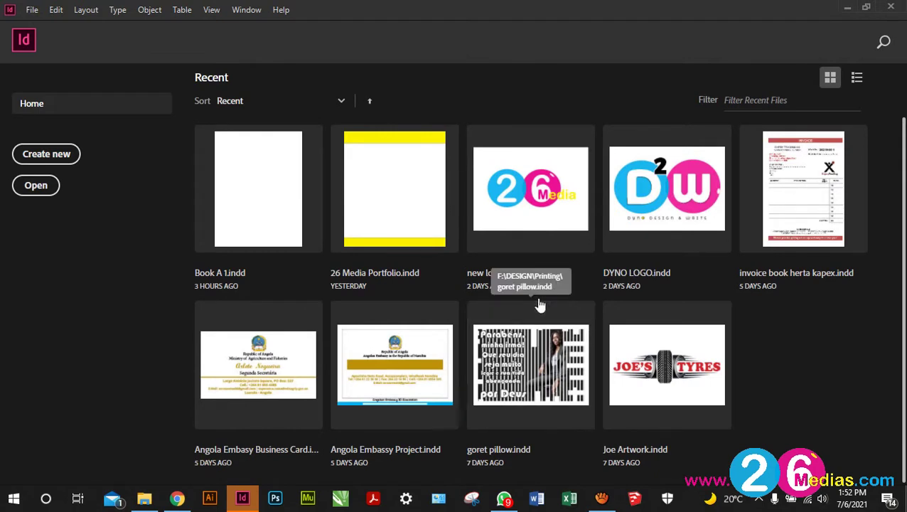
scroll(497, 135, up, 1)
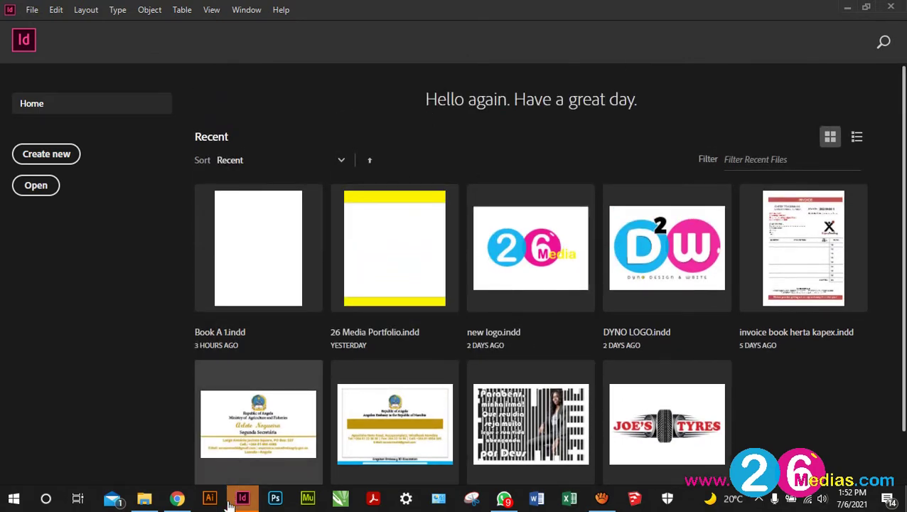
Switch to Chrome and search Google in a new tab for "adobe indesign interface first time open"
click(177, 499)
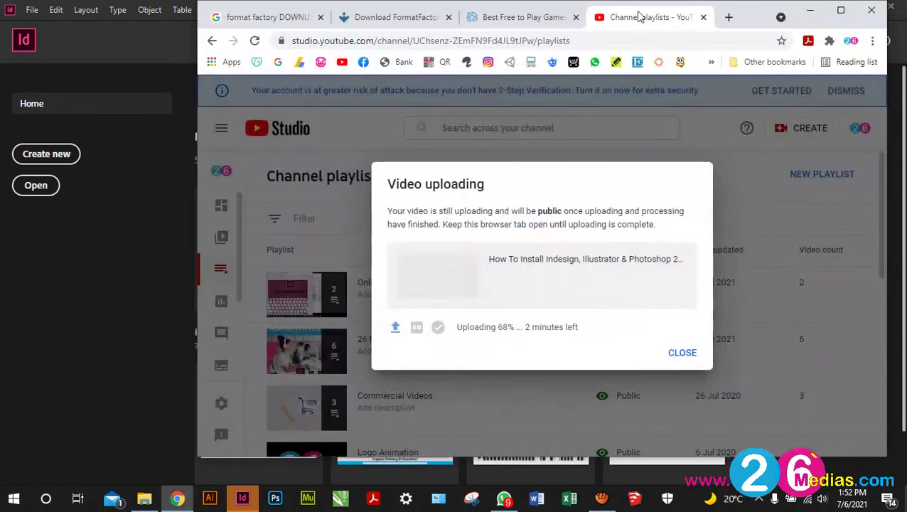
click(729, 17)
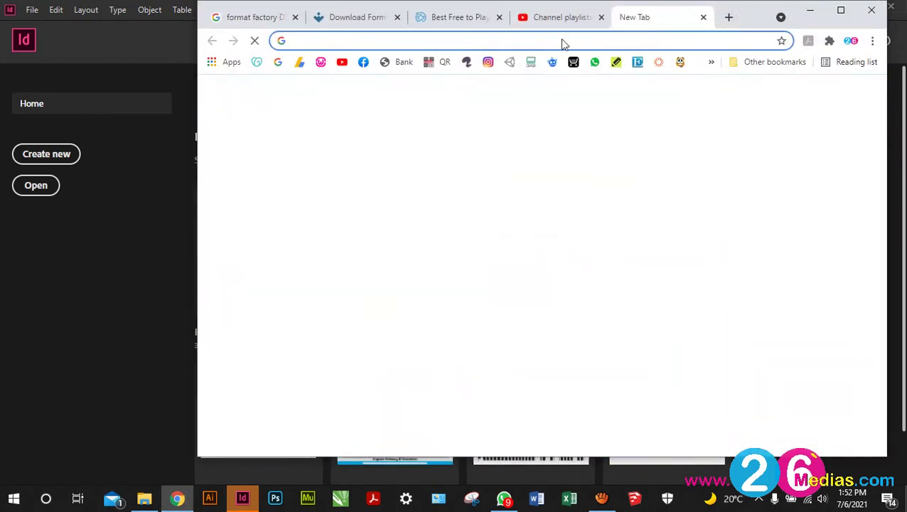
click(278, 63)
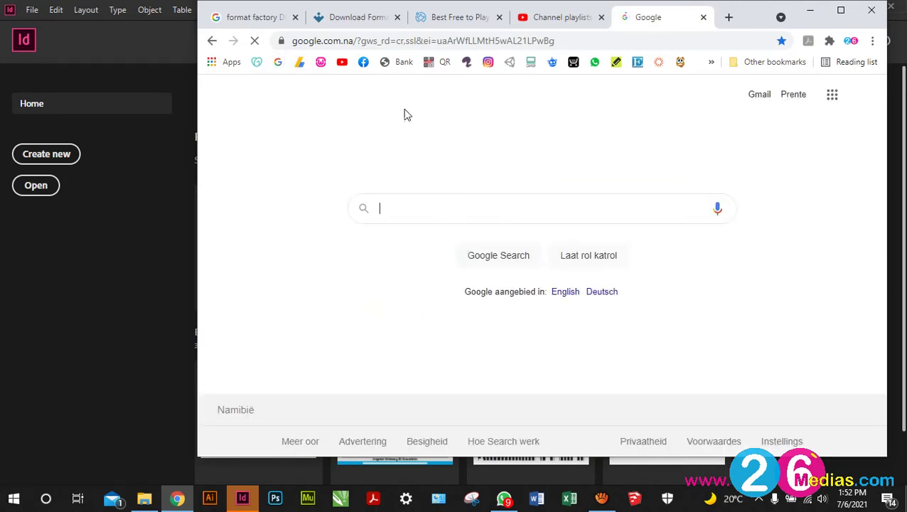
text(adobe)
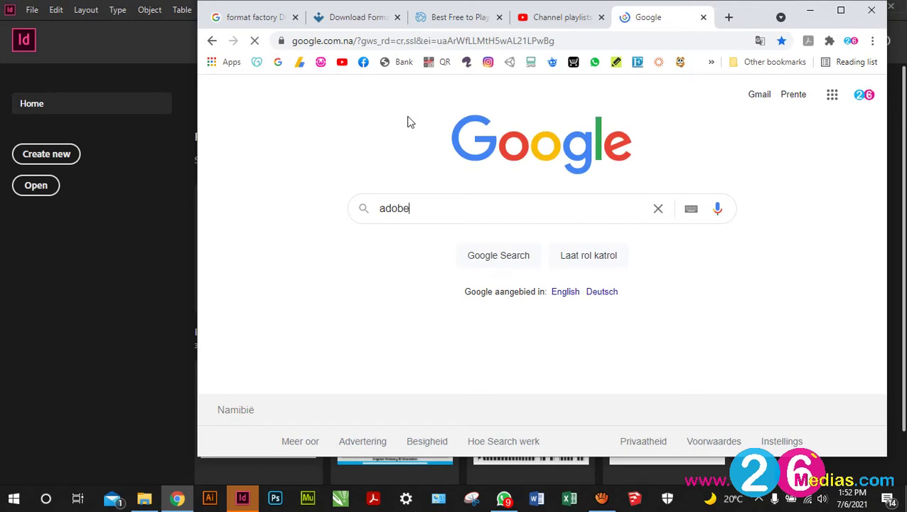
text( indes)
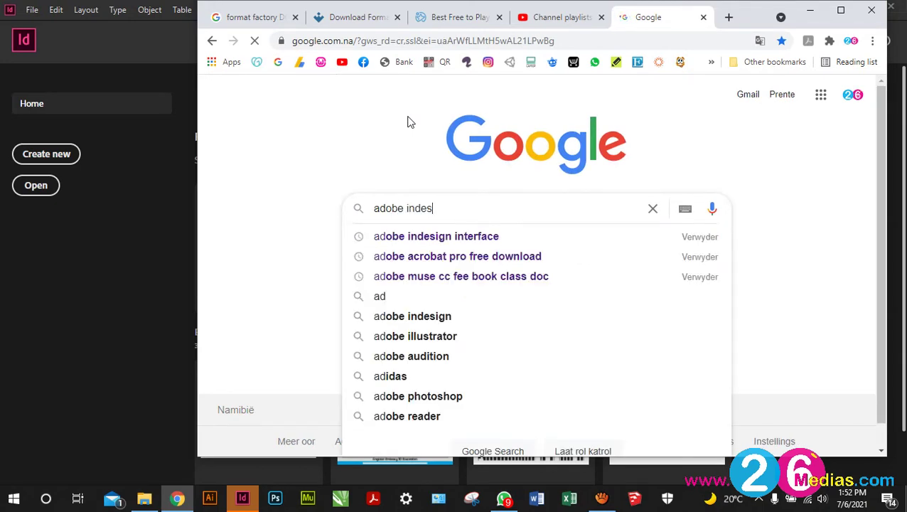
text(ign inter)
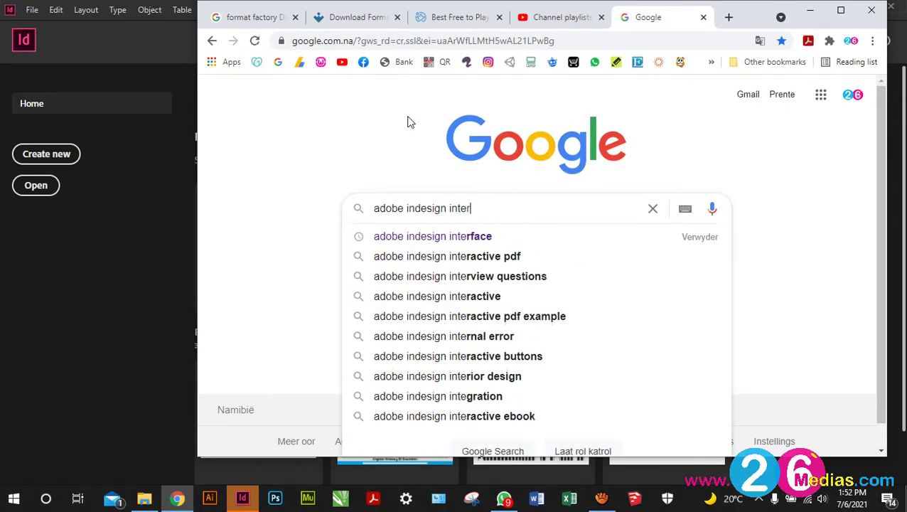
key(Down)
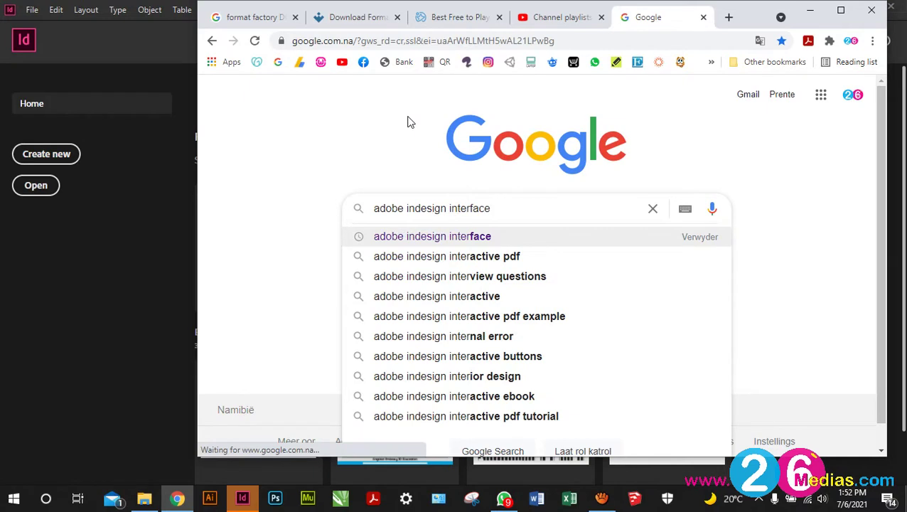
text(first )
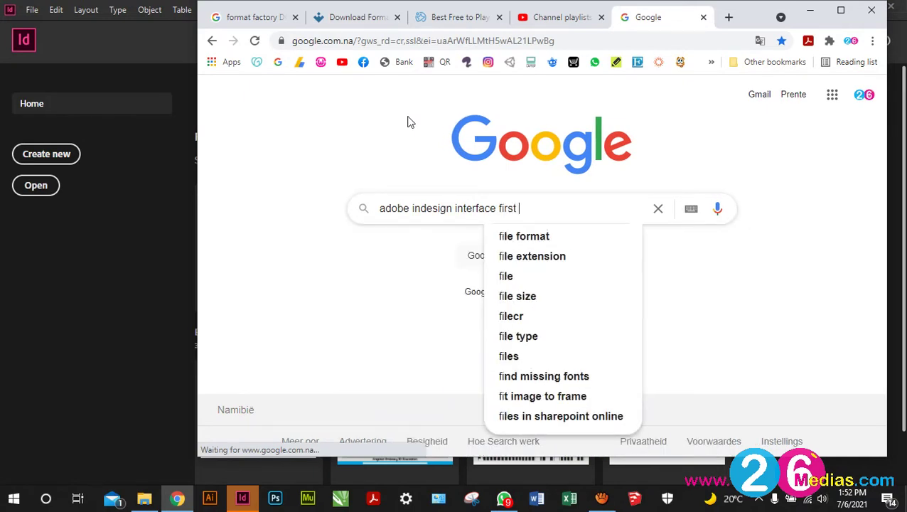
text(time o)
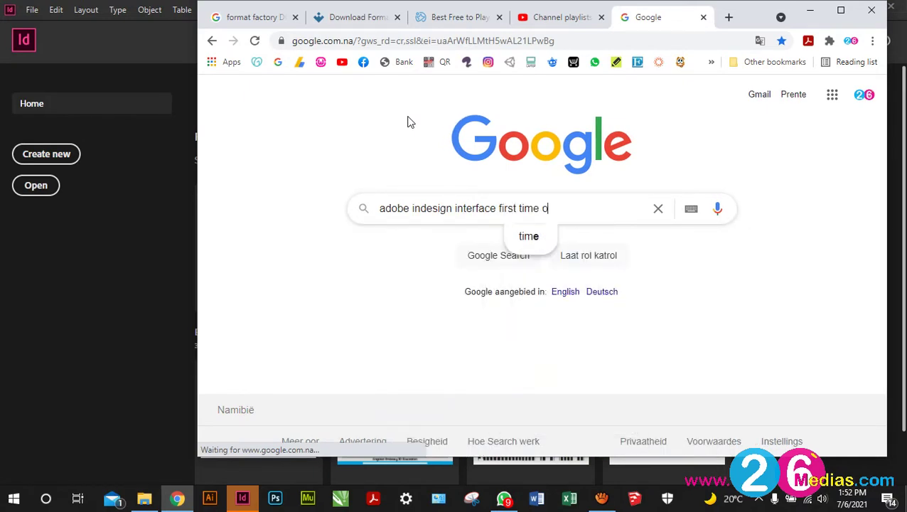
text(pen)
key(Return)
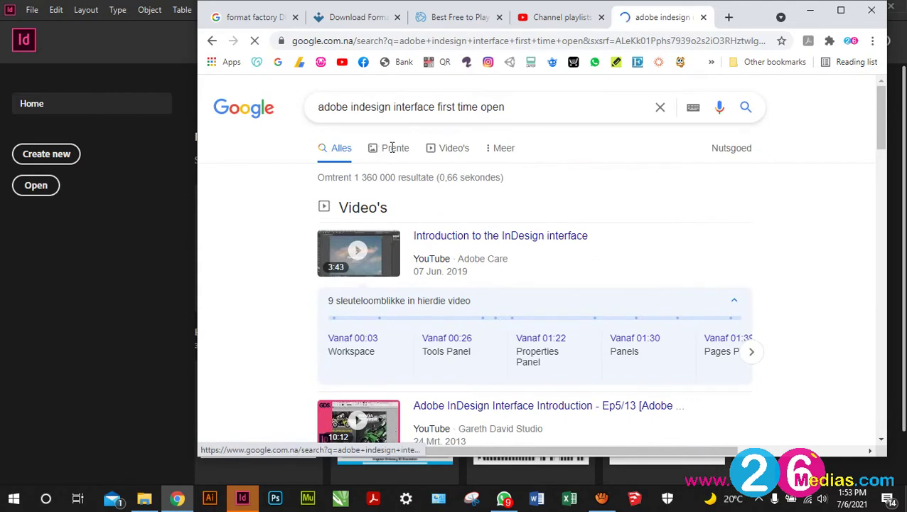
Show the image results and preview the "Create a new document in InDesign" picture of the welcome screen
click(392, 154)
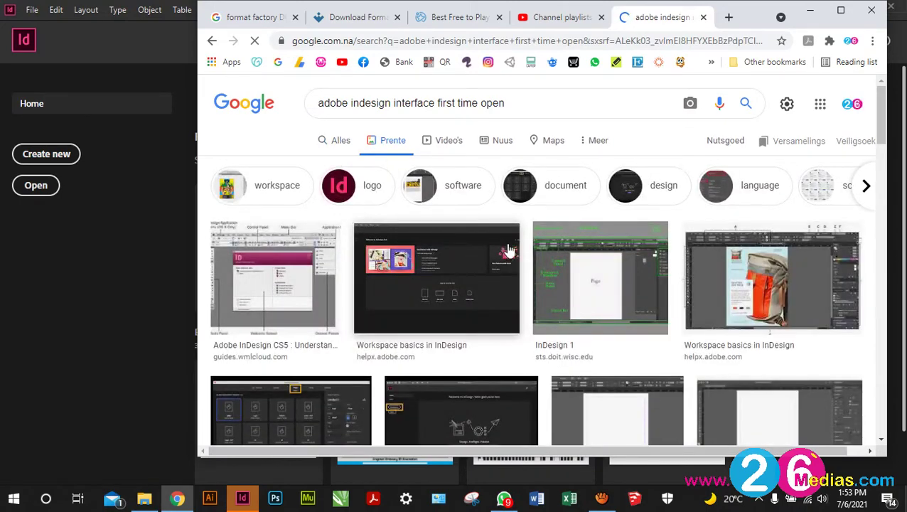
scroll(509, 250, down, 1)
scroll(457, 291, down, 1)
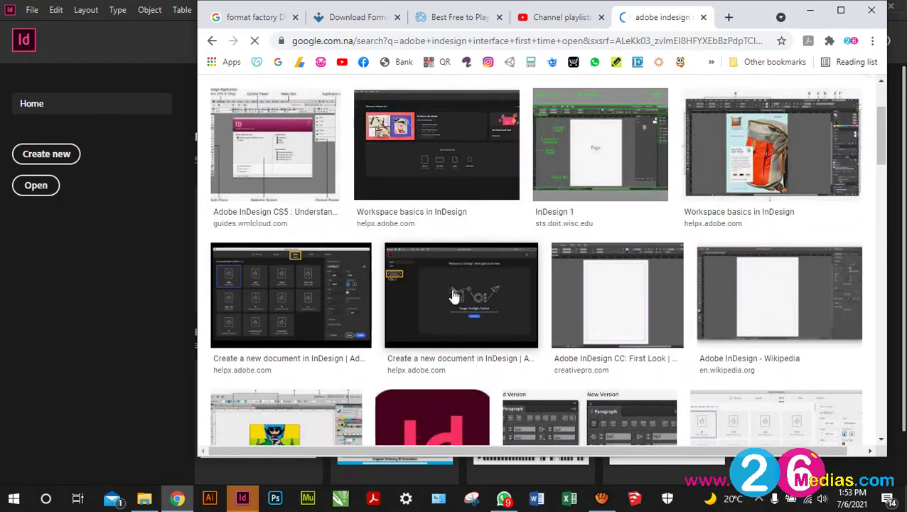
click(454, 294)
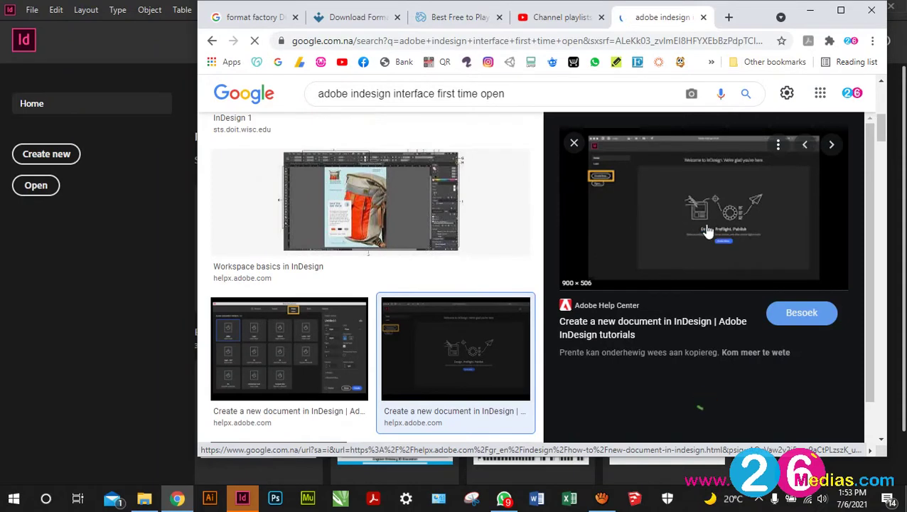
View the previewed InDesign welcome screen image full size in a new tab, and return to InDesign
right_click(651, 198)
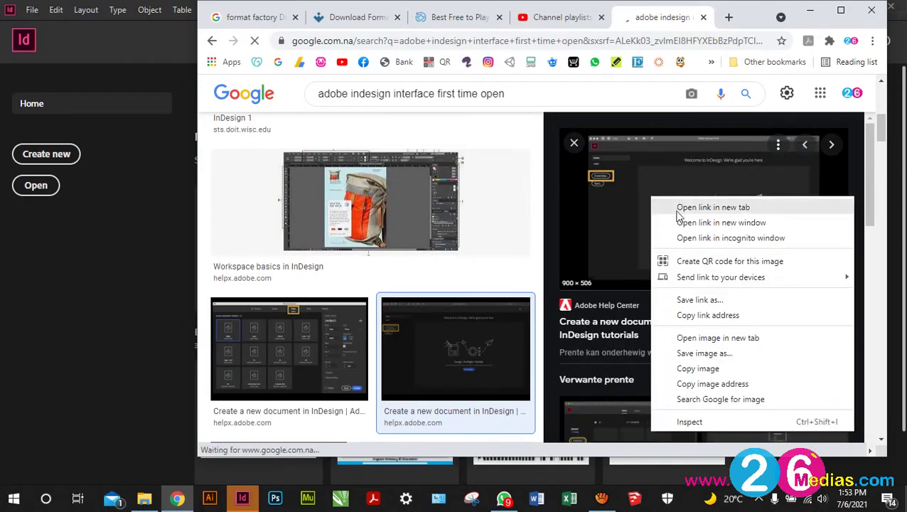
click(716, 340)
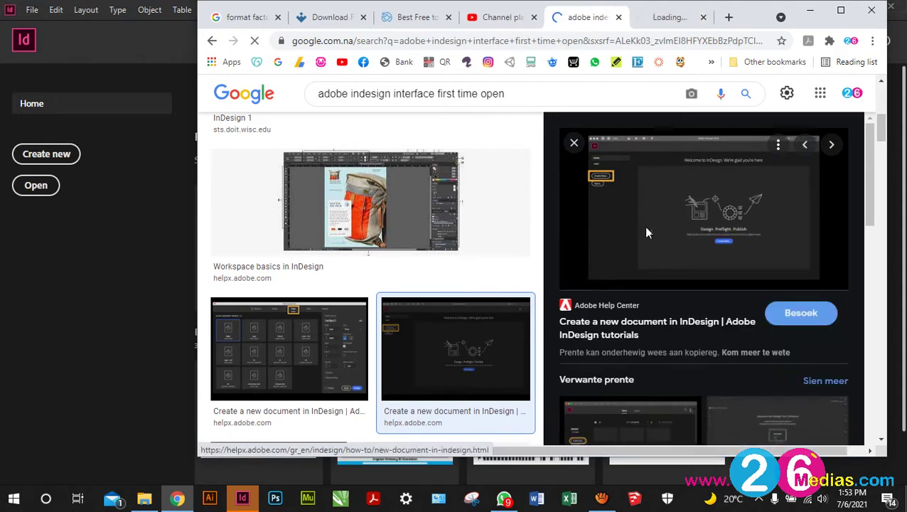
scroll(553, 135, down, 3)
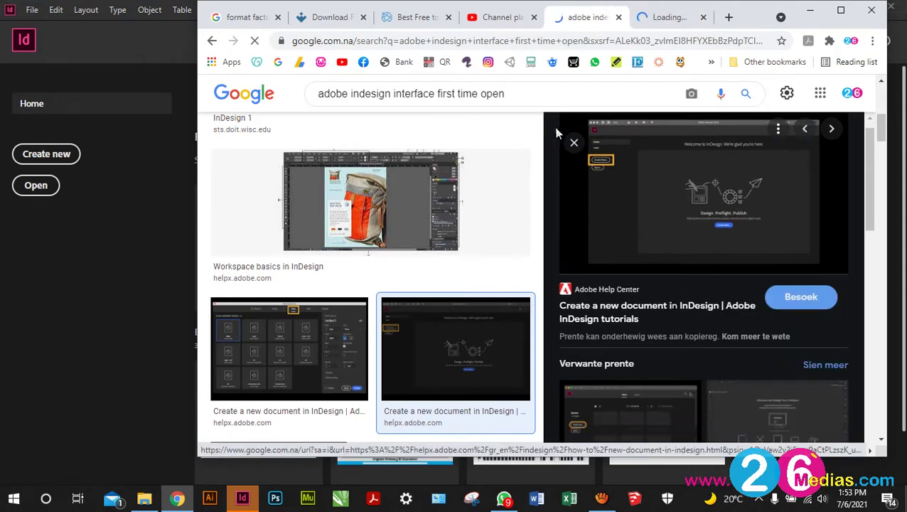
scroll(555, 139, up, 3)
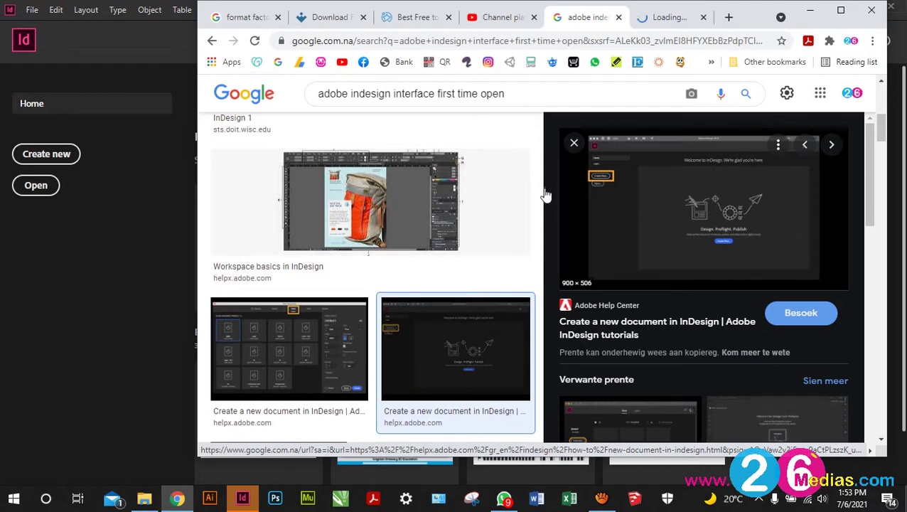
click(652, 22)
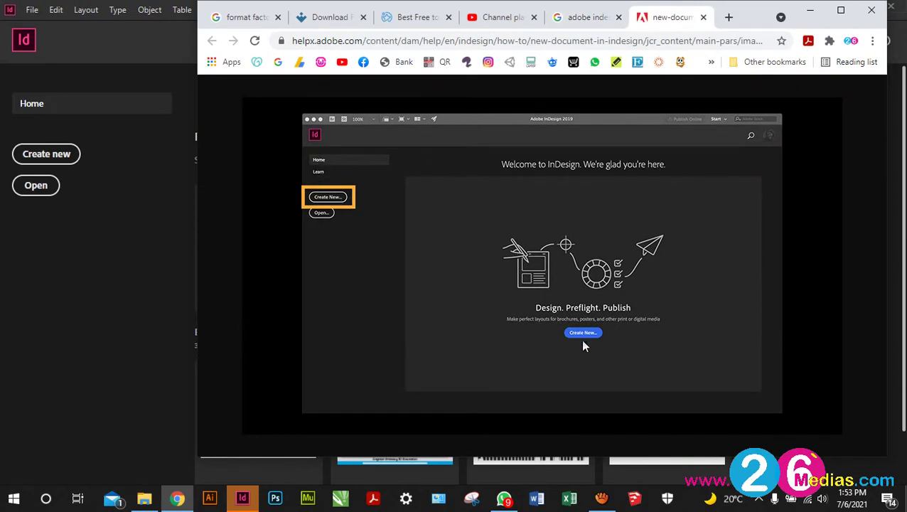
click(809, 10)
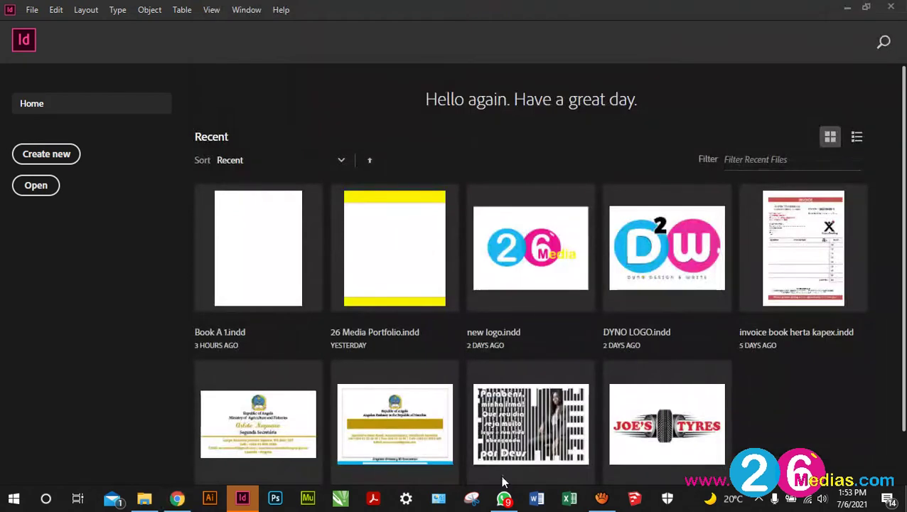
Start a new document and name it Business Card
click(36, 153)
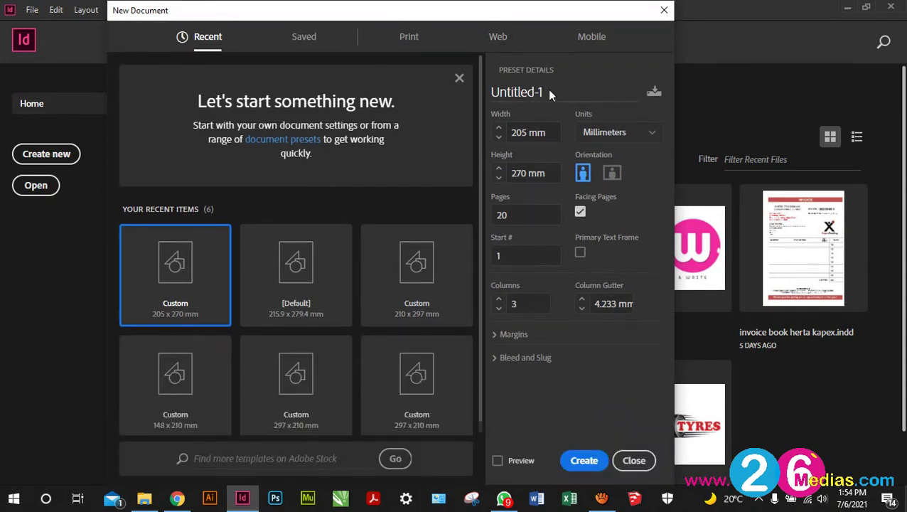
drag(543, 92, 491, 94)
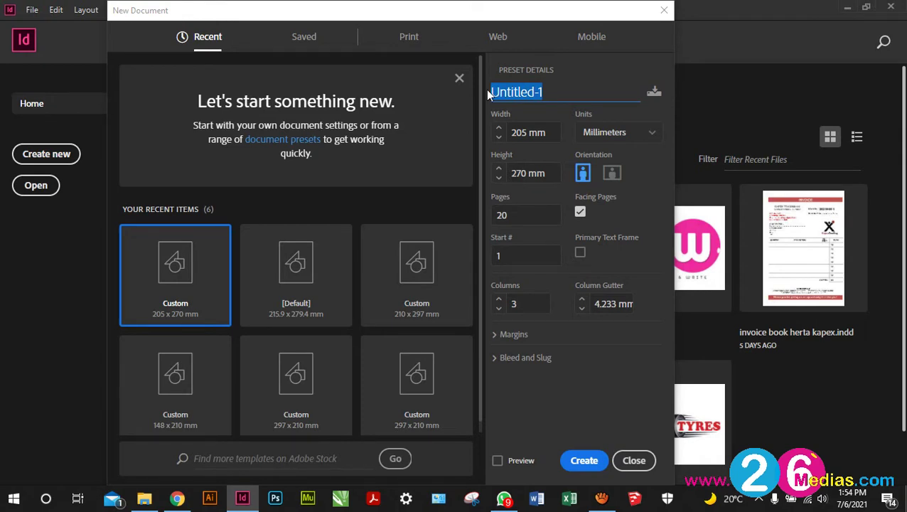
text(Bus)
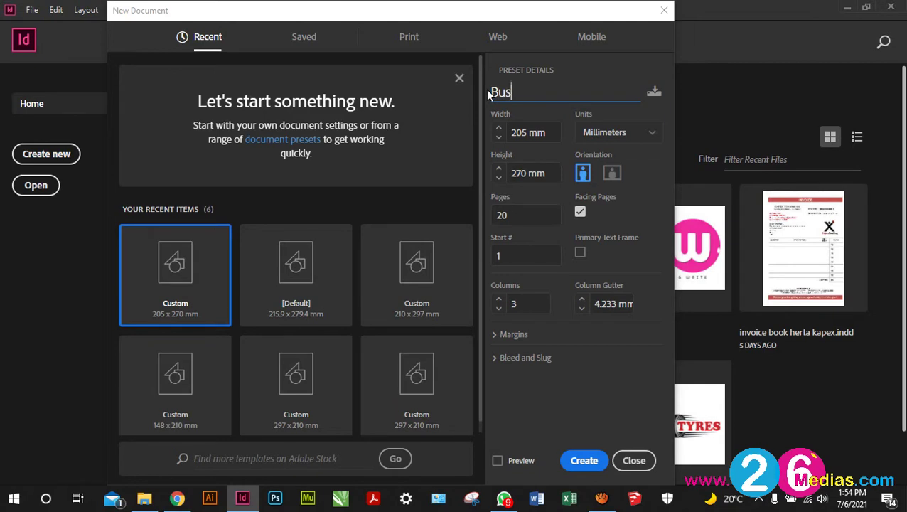
text(iness Card)
Replace the new document's name with Book A 1
key(ctrl+a)
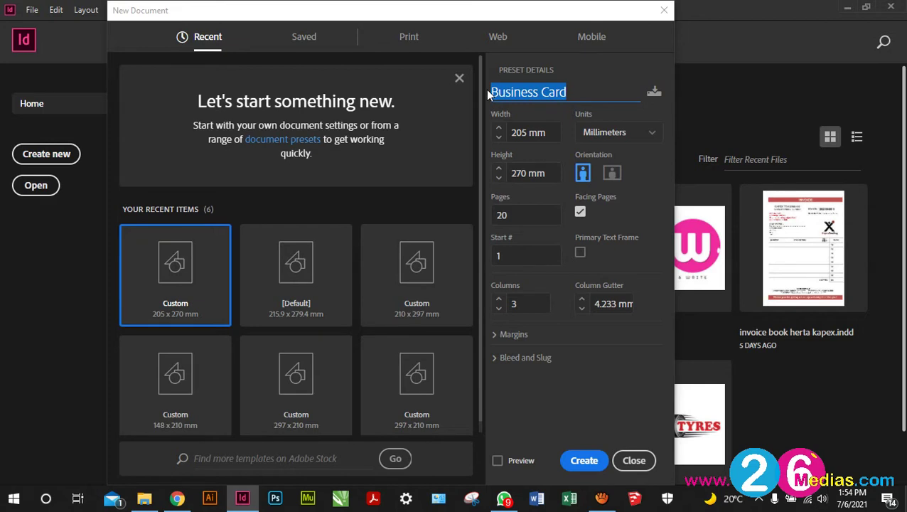
text(Book )
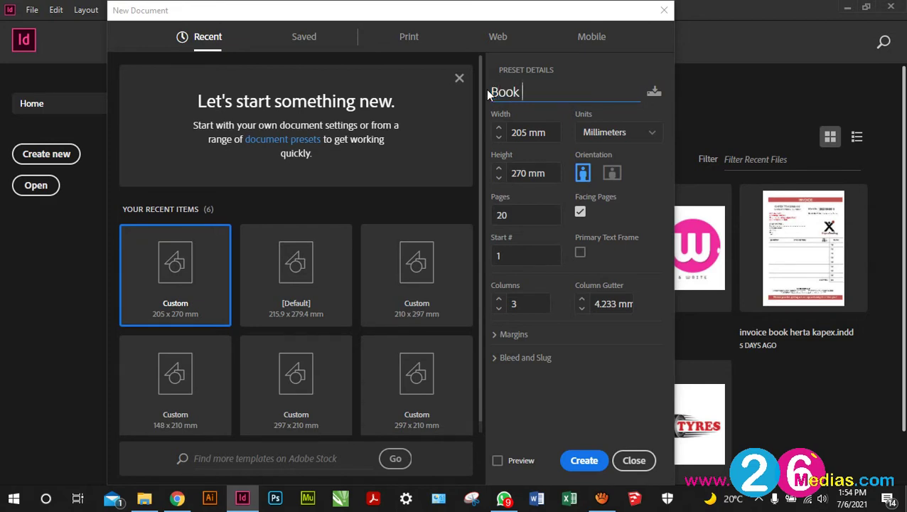
text(A 1)
click(530, 93)
Show the bleed and slug settings, keep 20 pages with facing pages enabled, and create the Book A 1 document
click(510, 214)
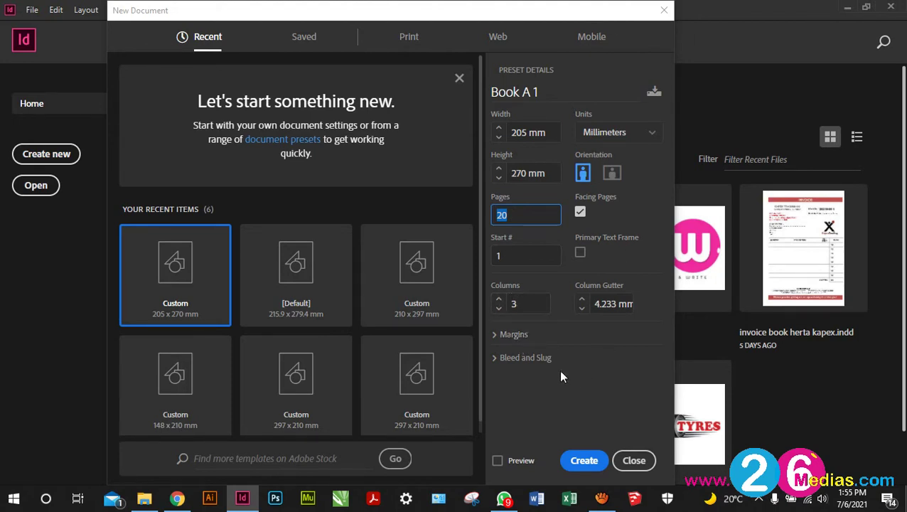
click(522, 358)
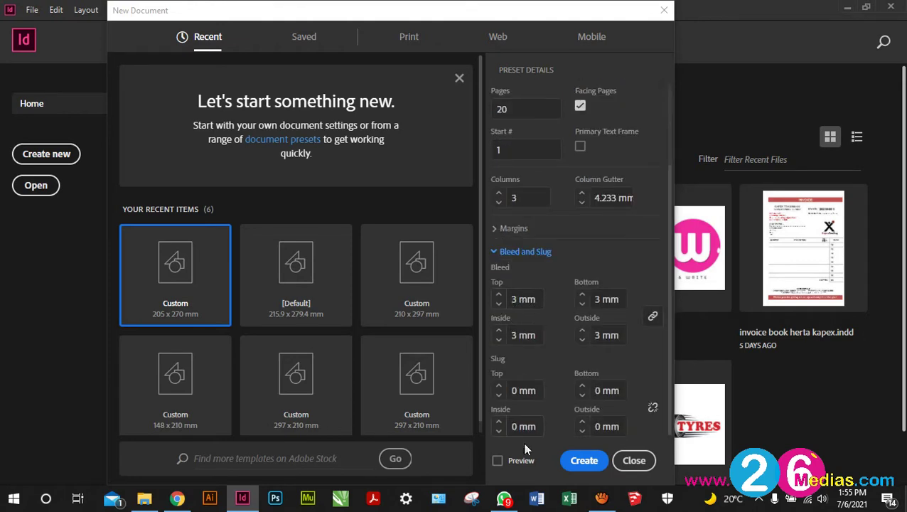
scroll(594, 299, up, 3)
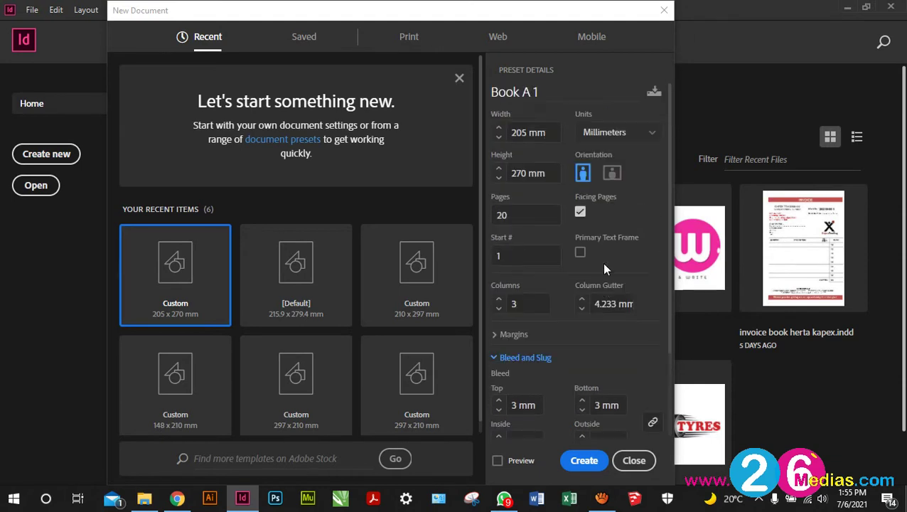
click(580, 212)
click(580, 211)
click(581, 461)
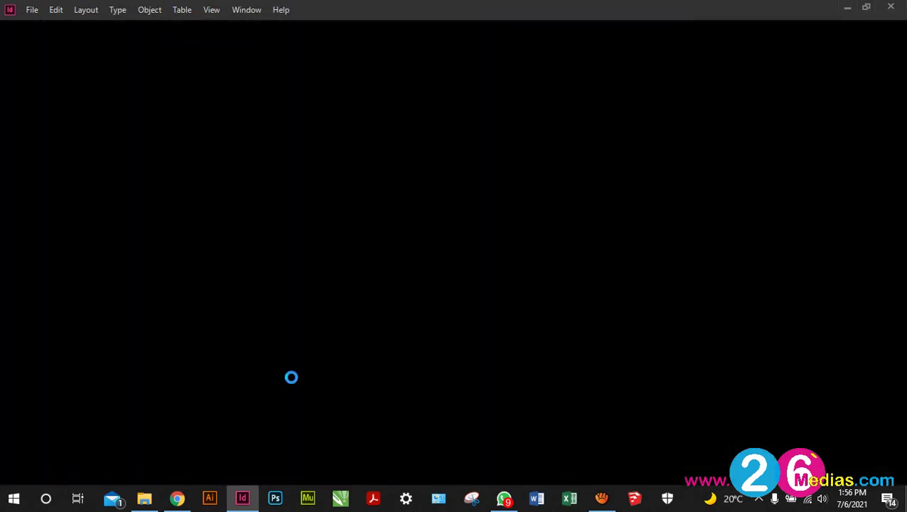
click(606, 506)
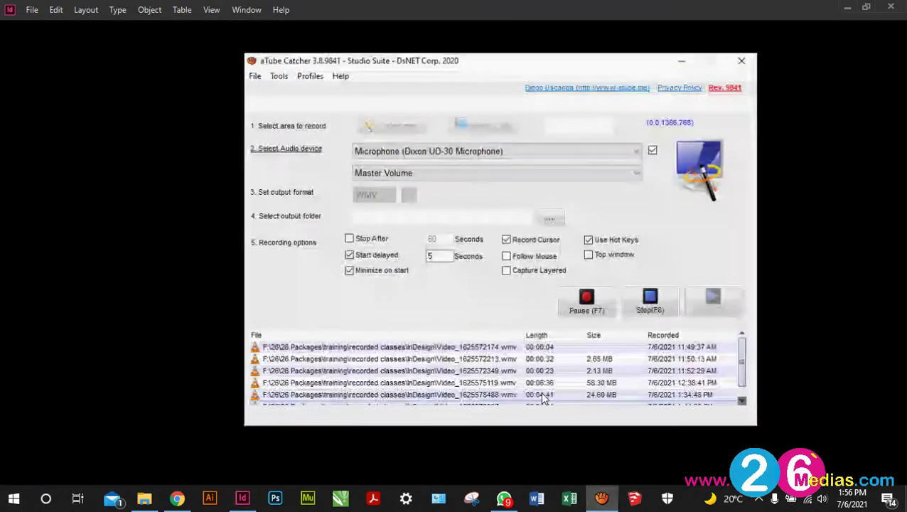
click(566, 306)
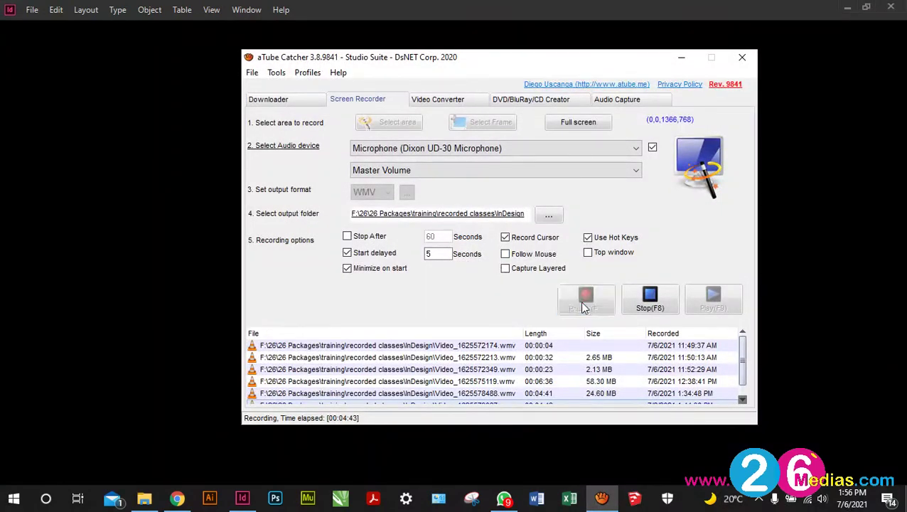
click(681, 56)
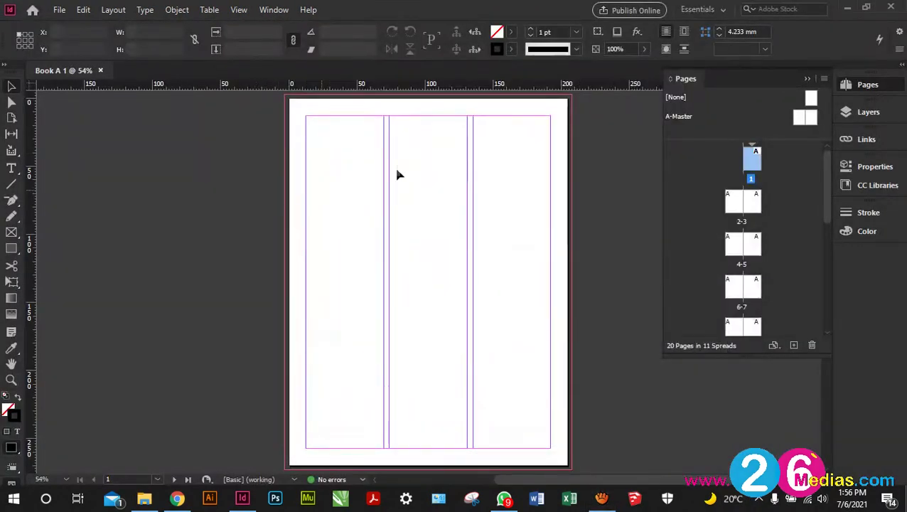
Examine the new document's page layout and how its pages are paired into spreads, from page 1 down through the page thumbnails
scroll(475, 137, down, 1)
scroll(752, 178, down, 1)
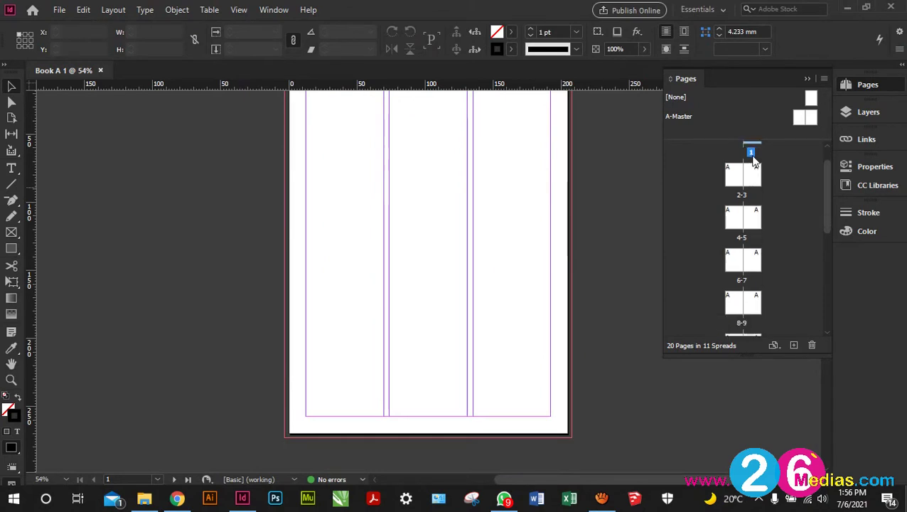
scroll(753, 160, up, 1)
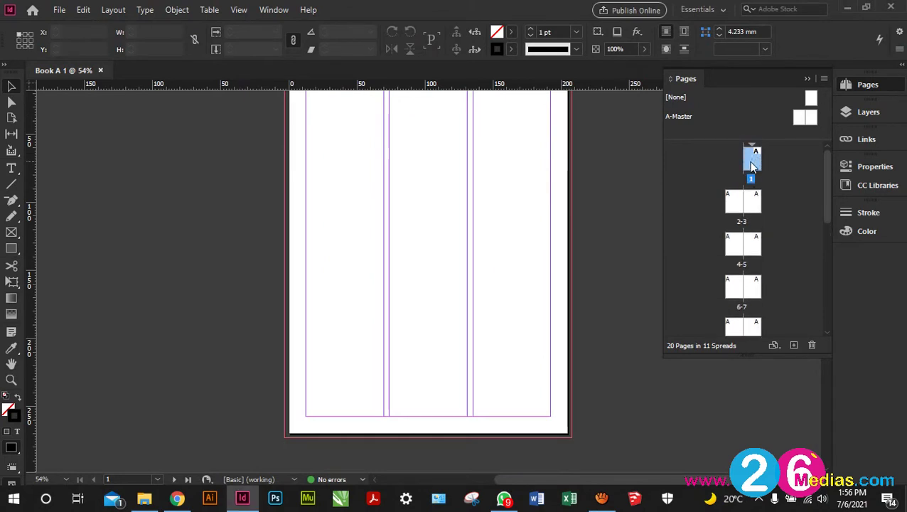
click(732, 200)
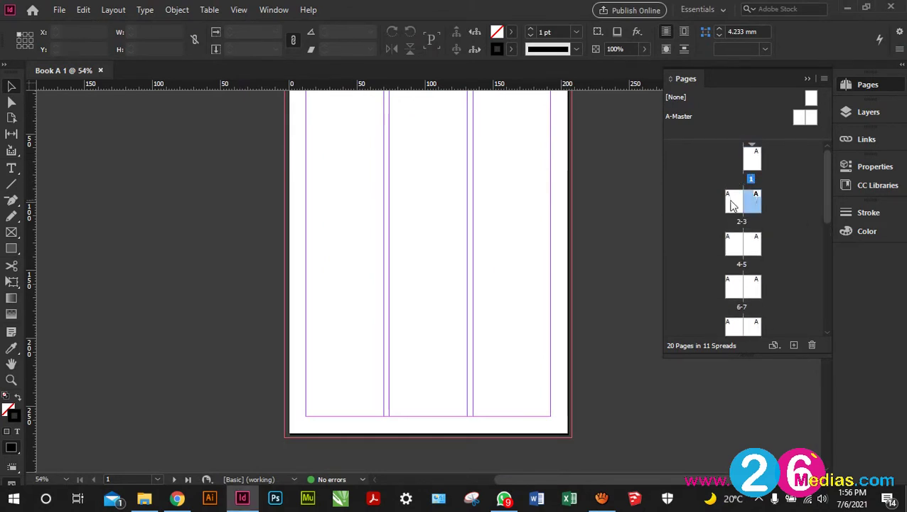
click(755, 202)
click(734, 242)
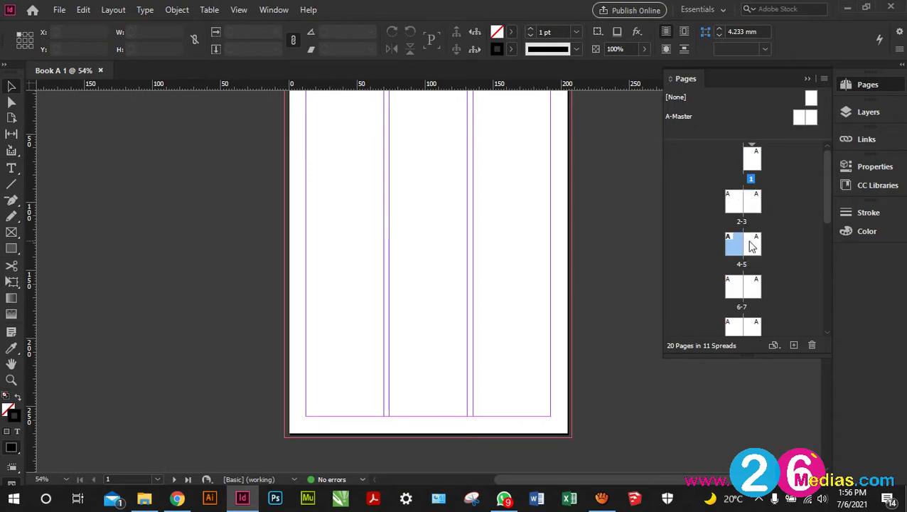
click(752, 245)
scroll(746, 259, down, 1)
scroll(743, 264, down, 7)
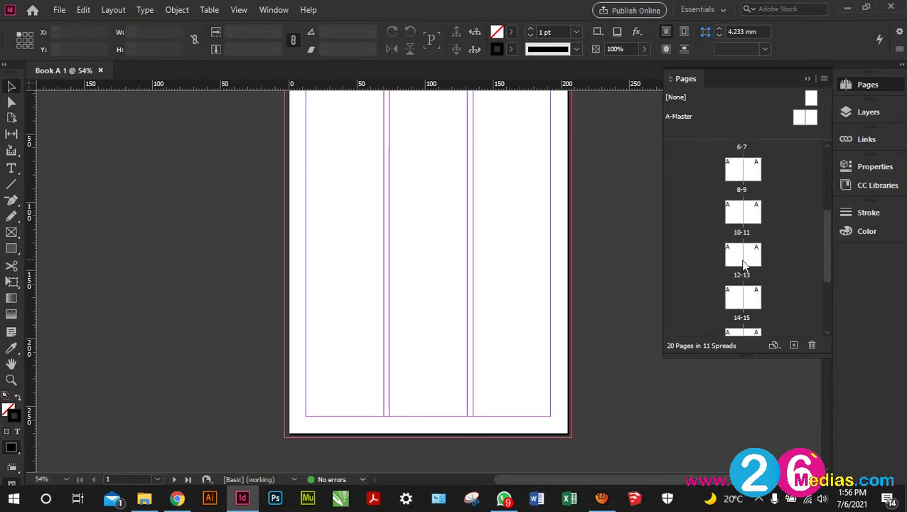
scroll(741, 266, up, 8)
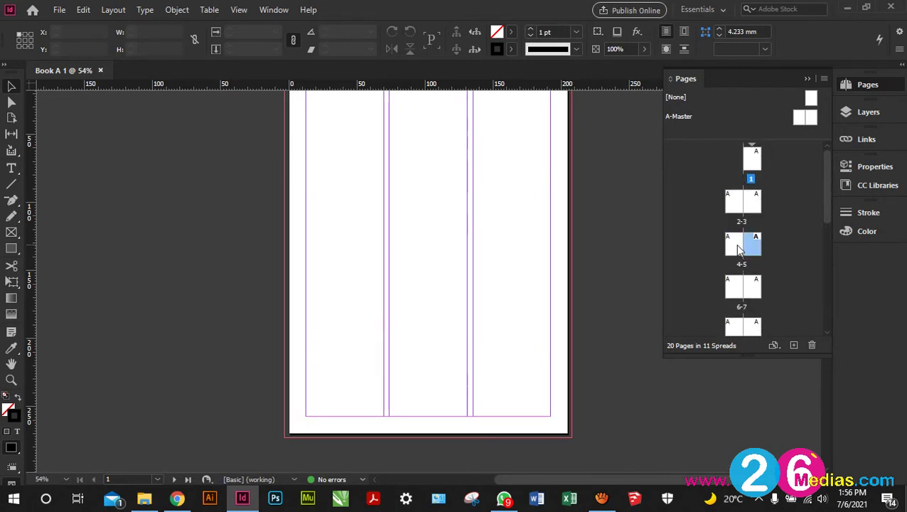
Go through the thumbnails of pages 1 to 4 one by one, and view the 2-3 spread below page 1
click(752, 167)
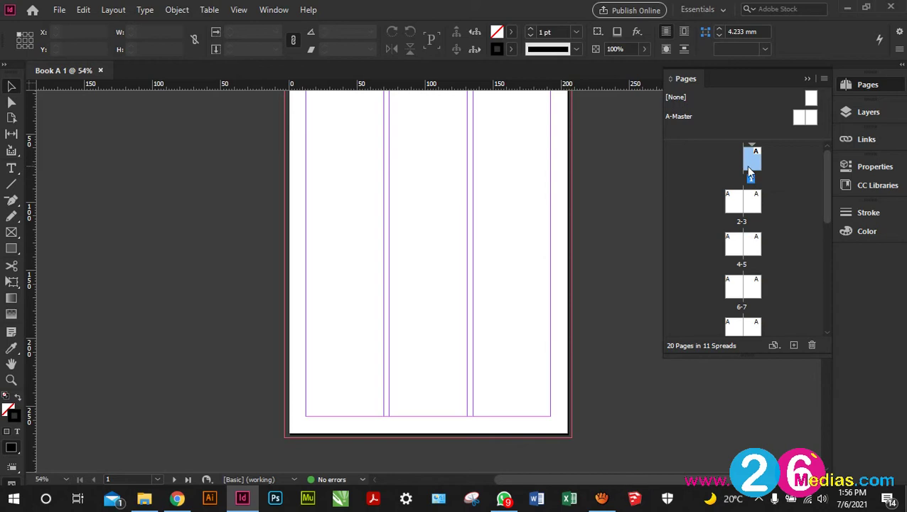
click(737, 205)
click(754, 203)
click(740, 231)
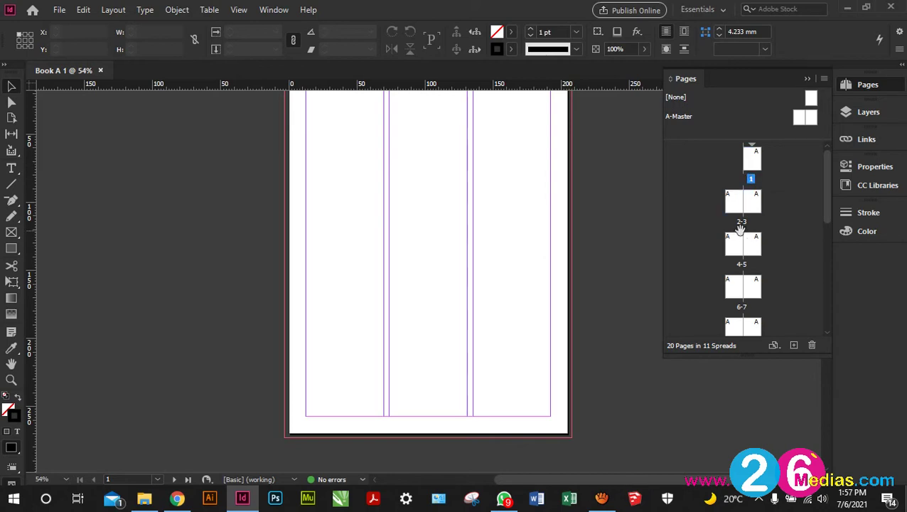
click(738, 244)
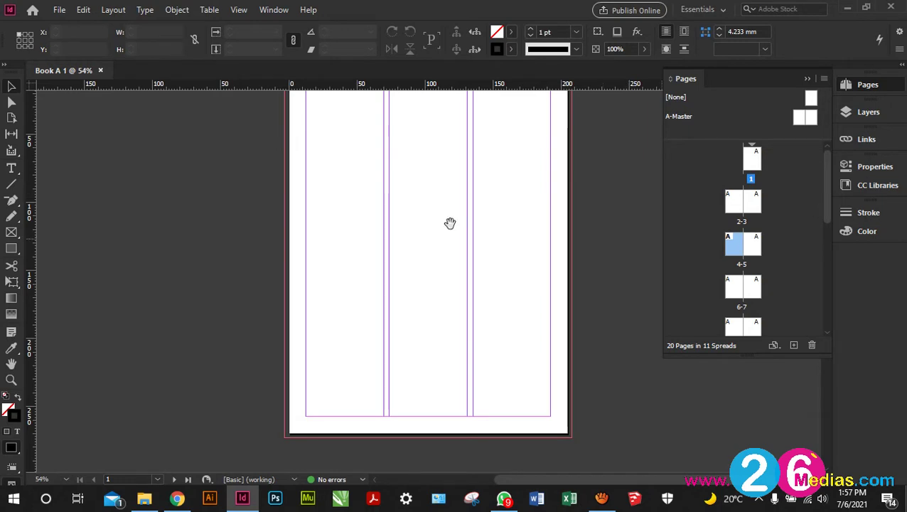
scroll(504, 243, up, 3)
scroll(503, 242, down, 9)
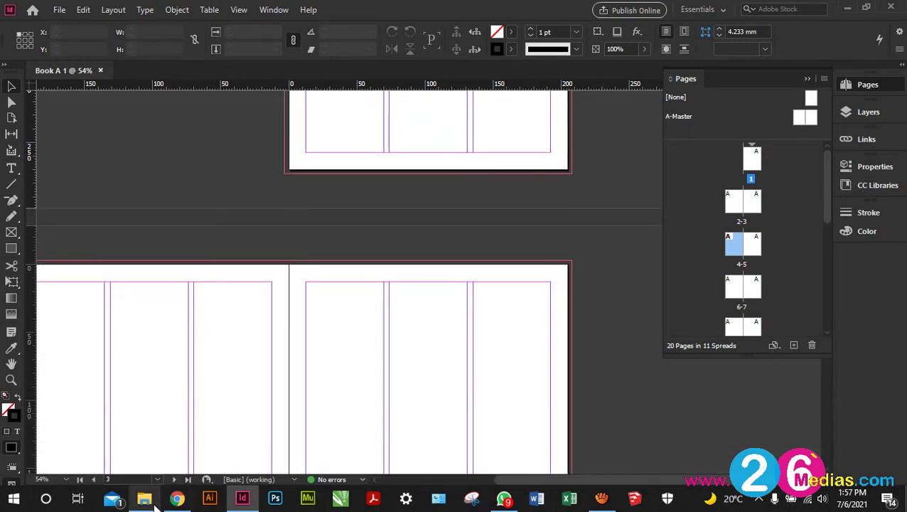
mouse_move(147, 499)
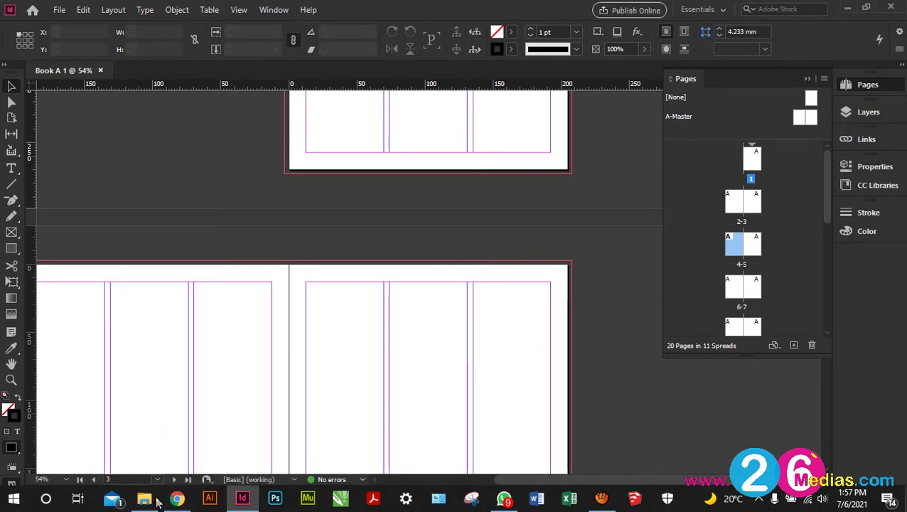
click(145, 501)
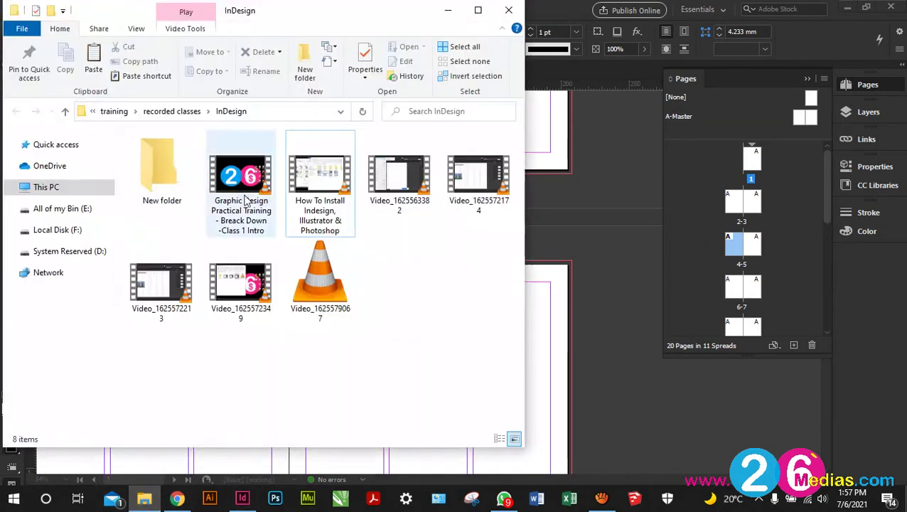
click(448, 10)
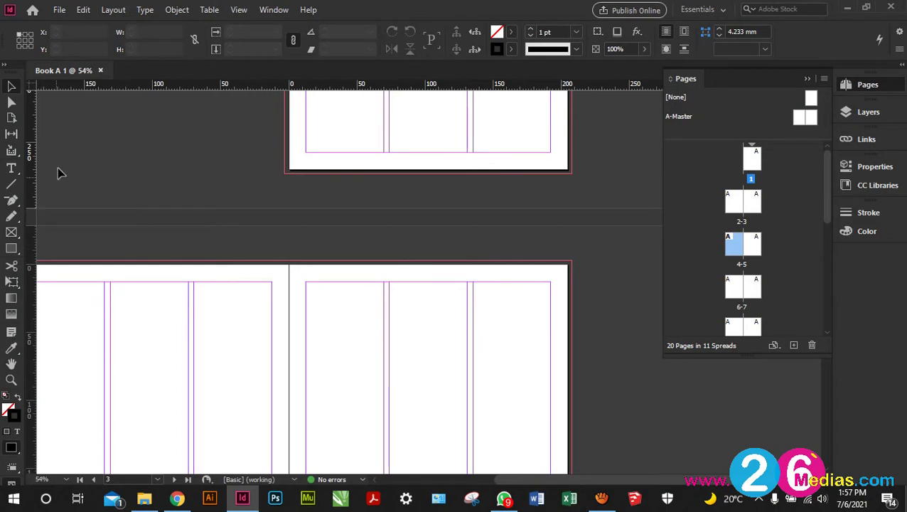
Draw a rectangle about 46 by 50 mm in the upper part of page 2 and fill it with cyan C=100 M=0 Y=0 K=0
scroll(507, 328, up, 5)
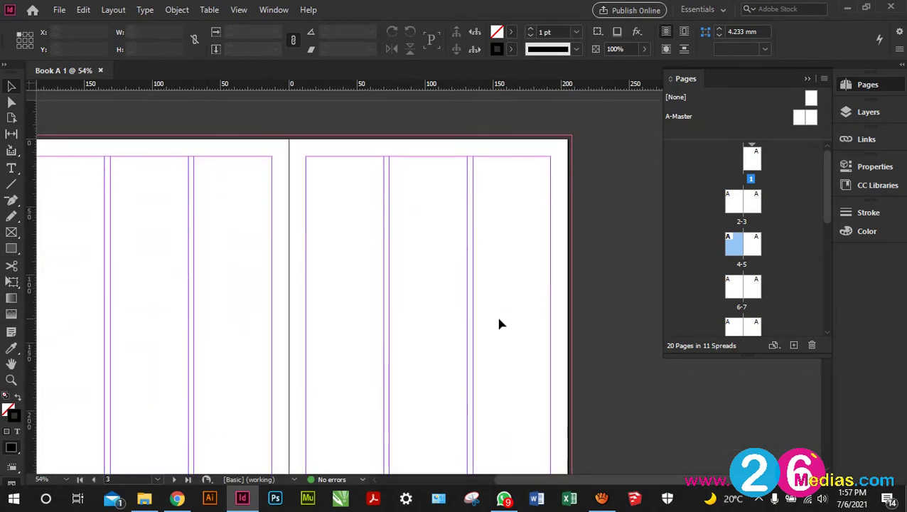
scroll(505, 312, down, 1)
scroll(506, 313, up, 2)
scroll(506, 312, left, 3)
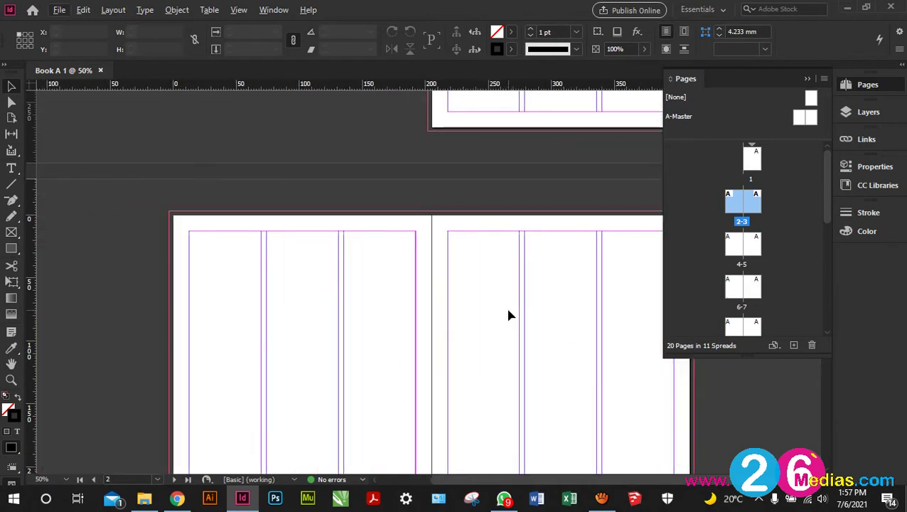
scroll(506, 313, down, 2)
scroll(501, 310, right, 1)
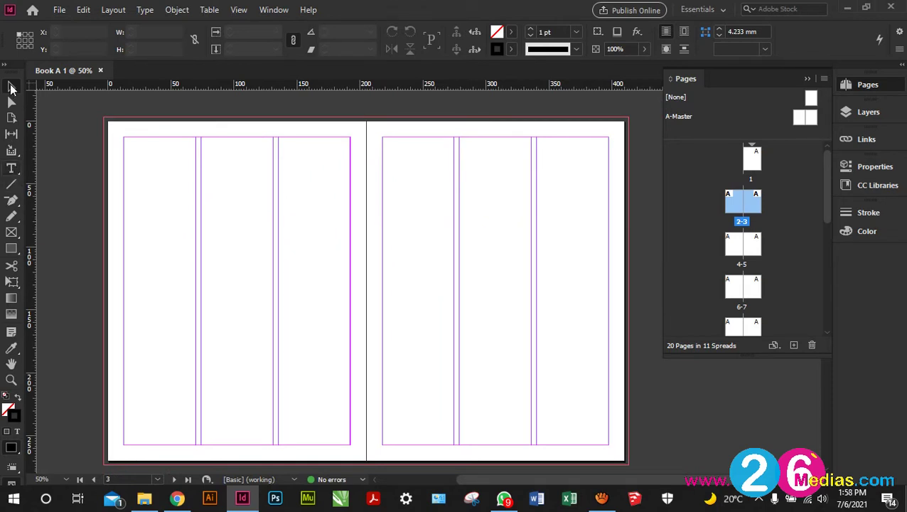
click(12, 250)
drag(162, 188, 223, 251)
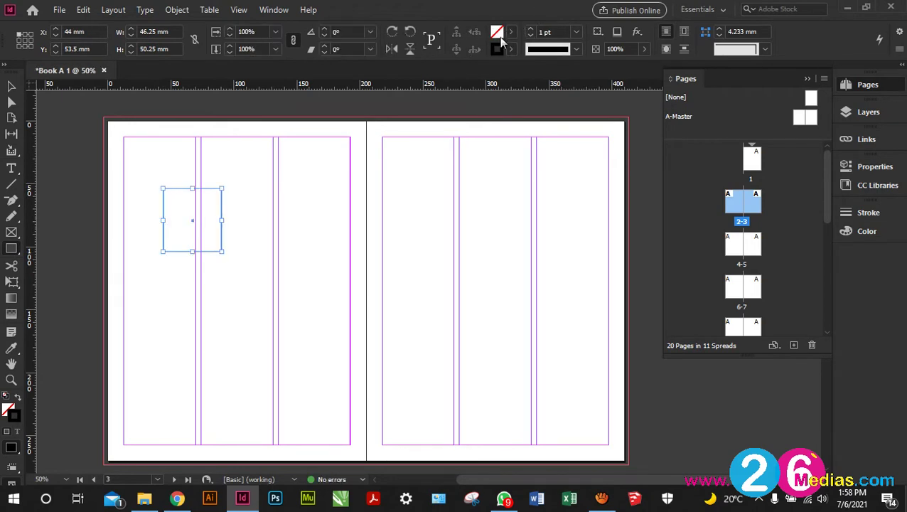
click(511, 33)
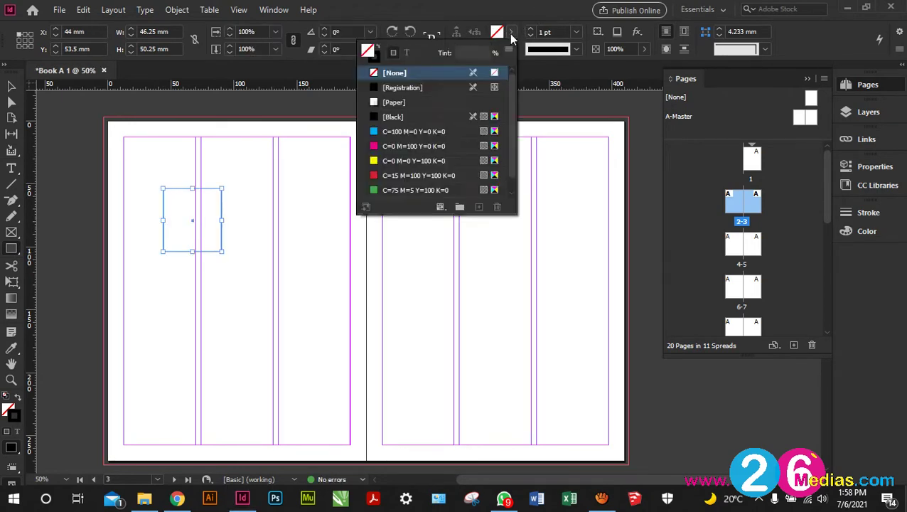
click(408, 132)
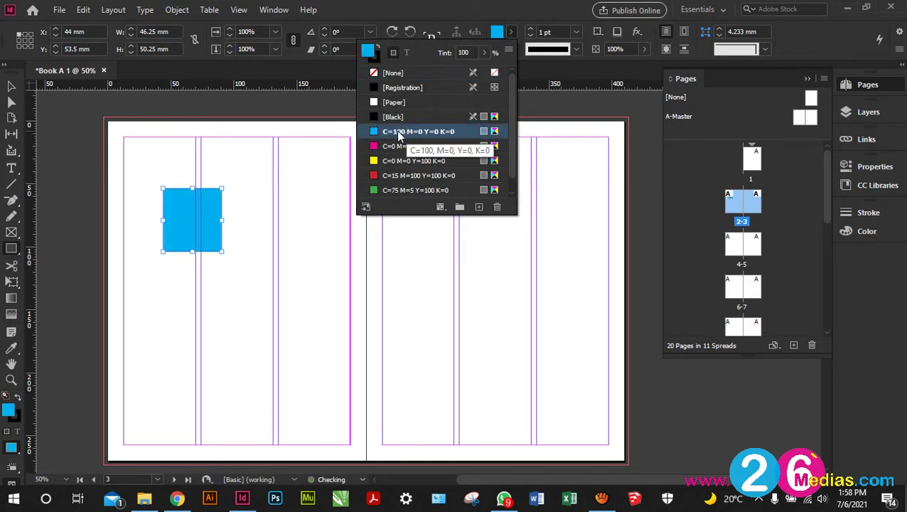
Give the cyan rectangle an 18 pt yellow stroke, C=0 M=0 Y=100 K=0, and place two copies of it on page 2
click(512, 51)
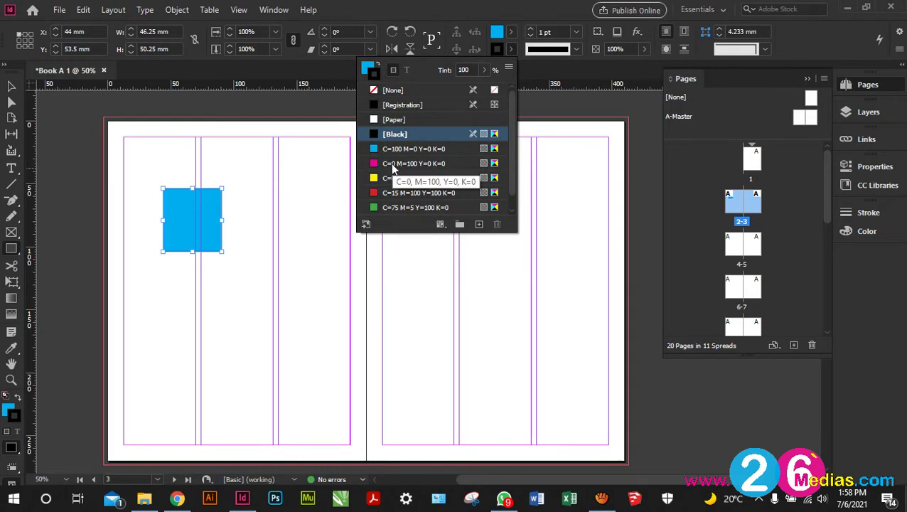
click(392, 177)
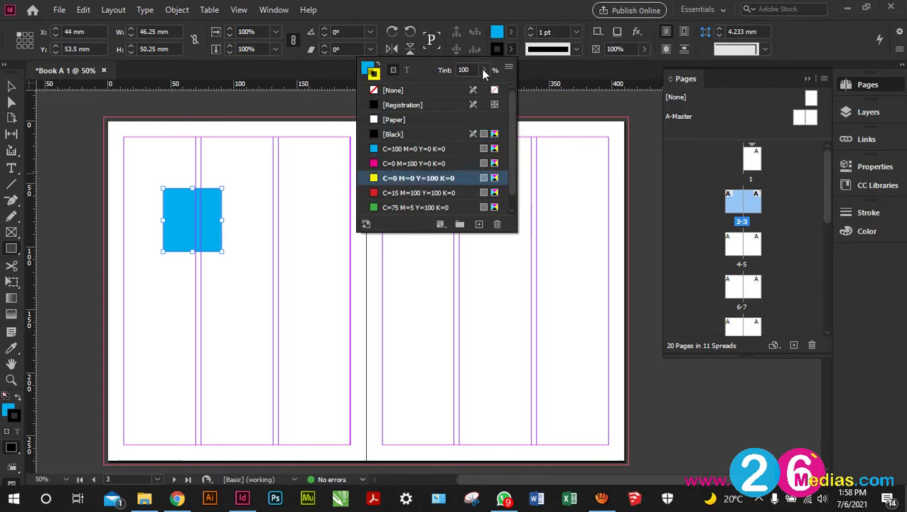
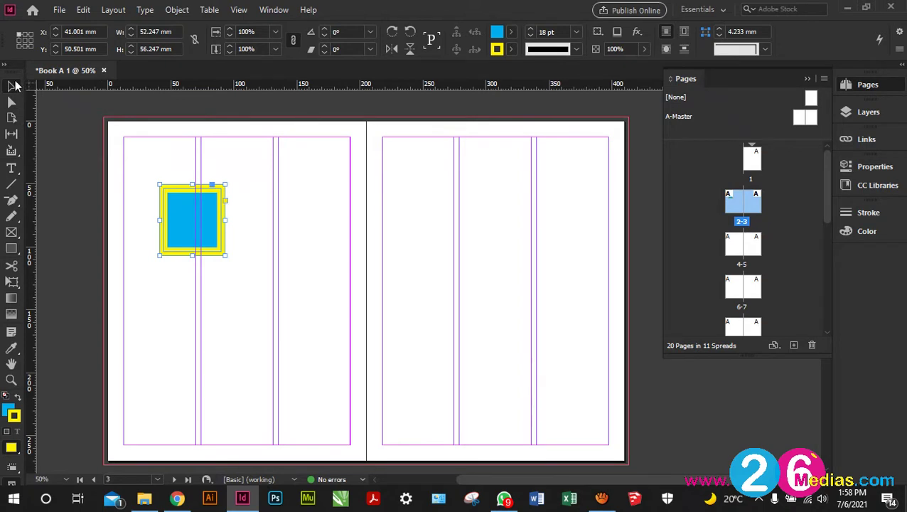
drag(186, 208, 275, 294)
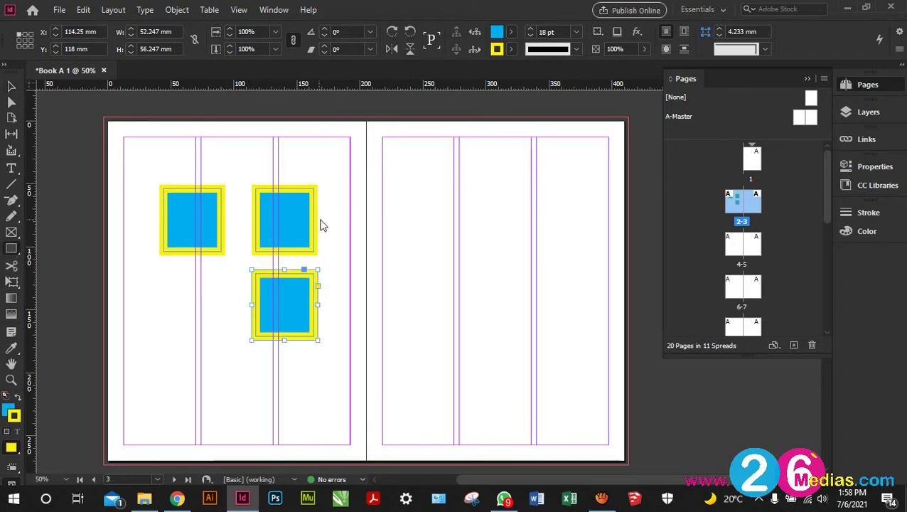
Draw a rectangle about 57 by 49 mm in the first column of page 3 and fill it with red C=15 M=100 Y=100 K=0
click(10, 247)
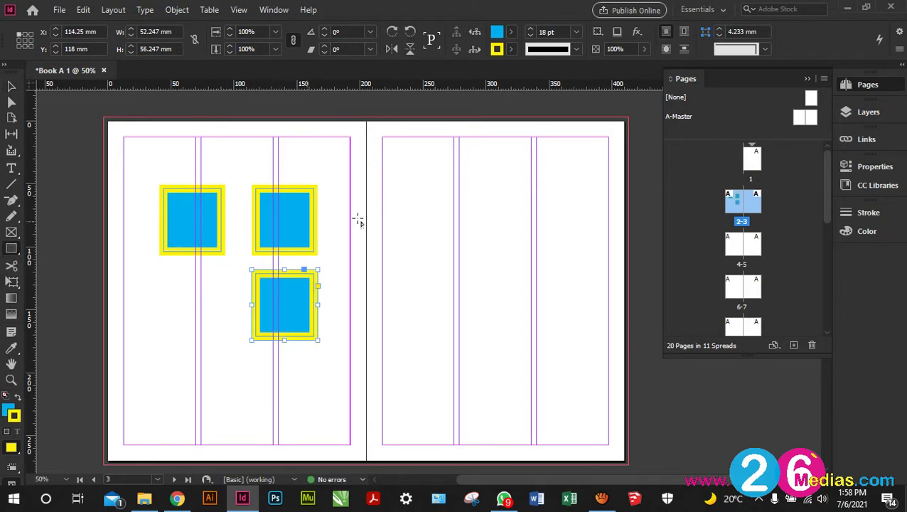
mouse_move(383, 202)
mouse_down()
mouse_move(420, 248)
mouse_move(452, 263)
mouse_up()
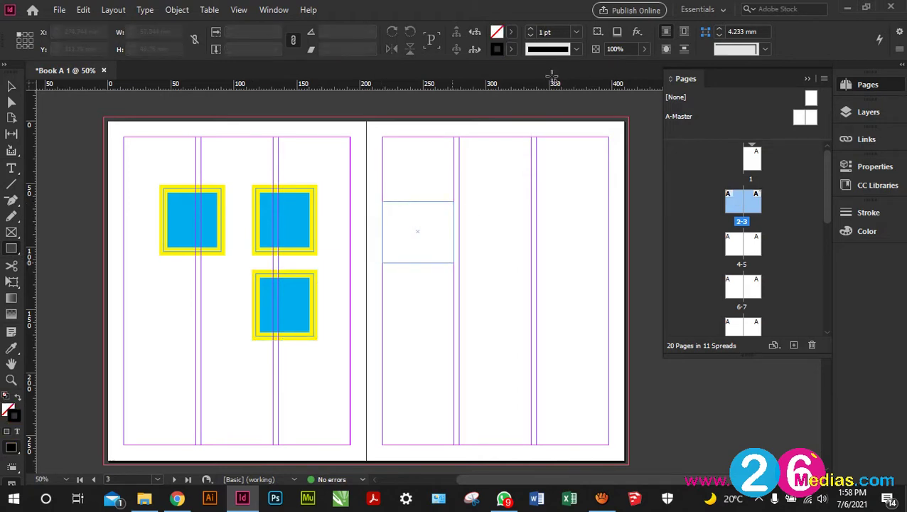
click(511, 32)
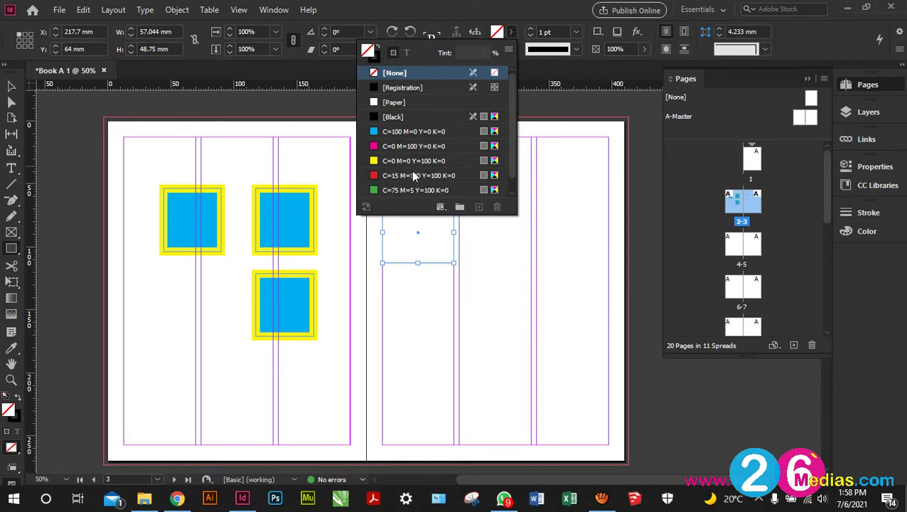
click(410, 169)
click(411, 175)
click(511, 32)
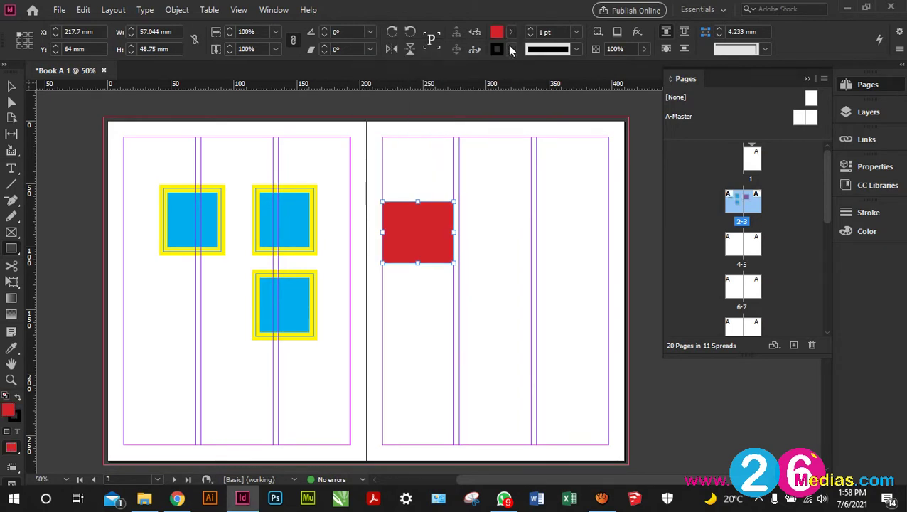
Change the page 3 rectangle's fill to magenta C=0 M=100 Y=0 K=0 and set its black stroke to 5 pt
click(510, 32)
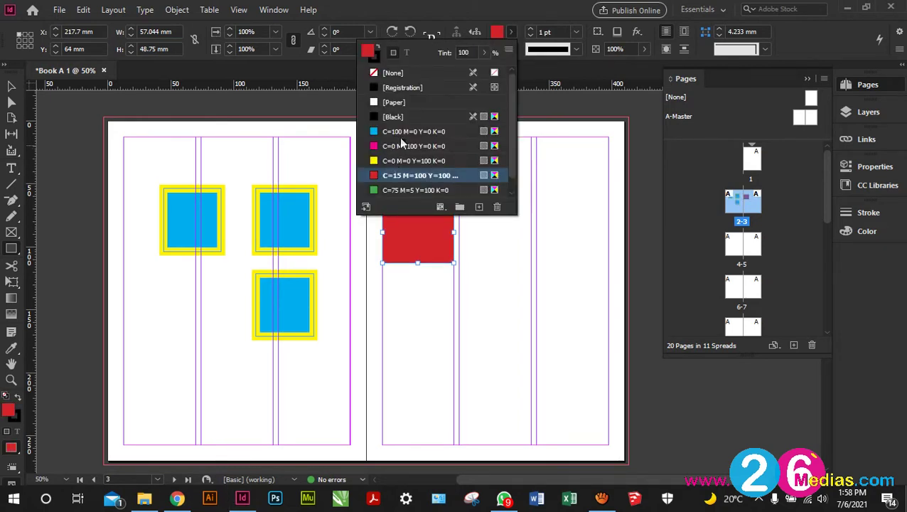
click(401, 145)
click(510, 32)
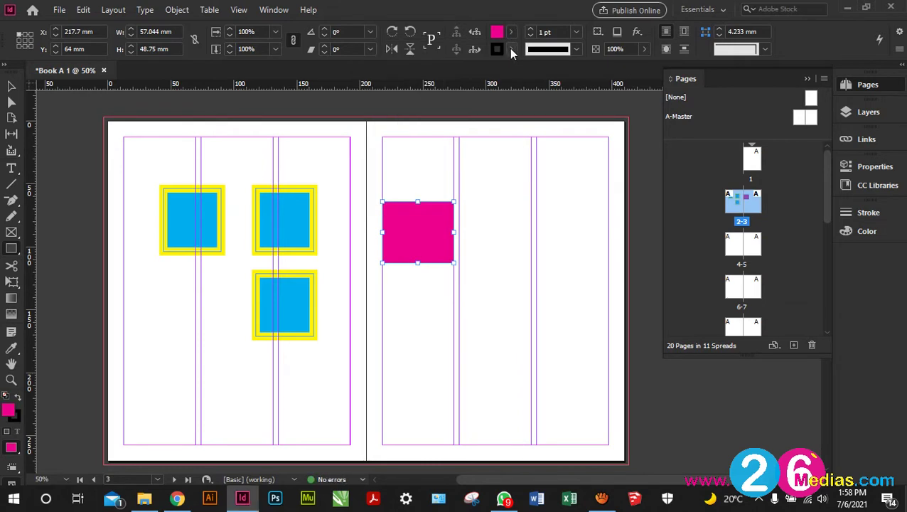
click(510, 49)
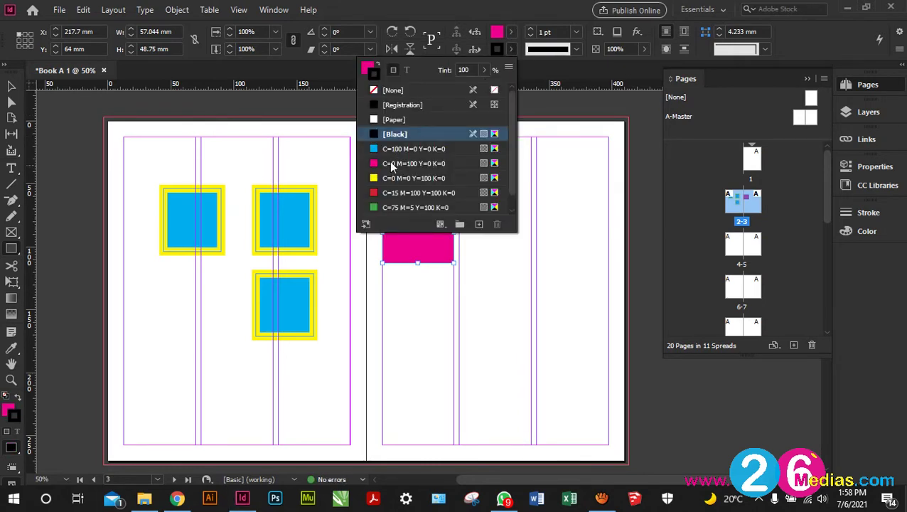
click(533, 27)
key(Return)
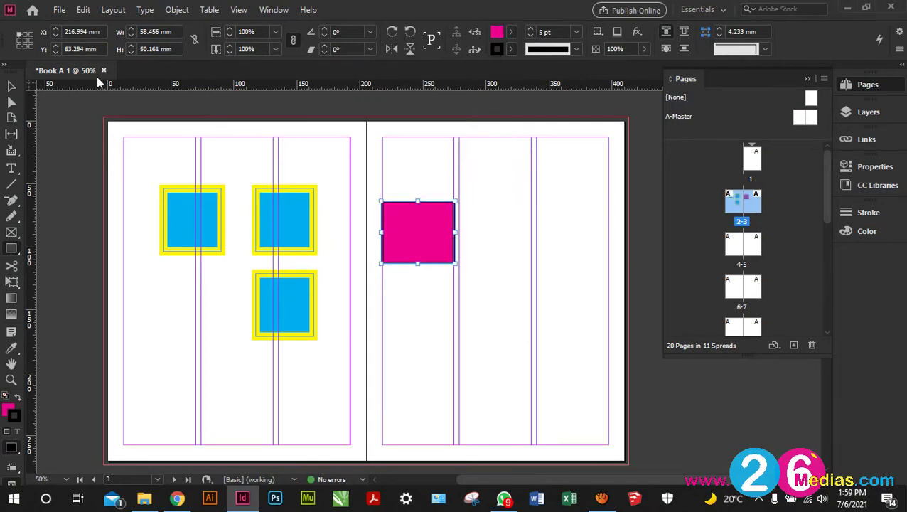
Place a copy of the magenta rectangle on page 2, below the first cyan square
click(405, 190)
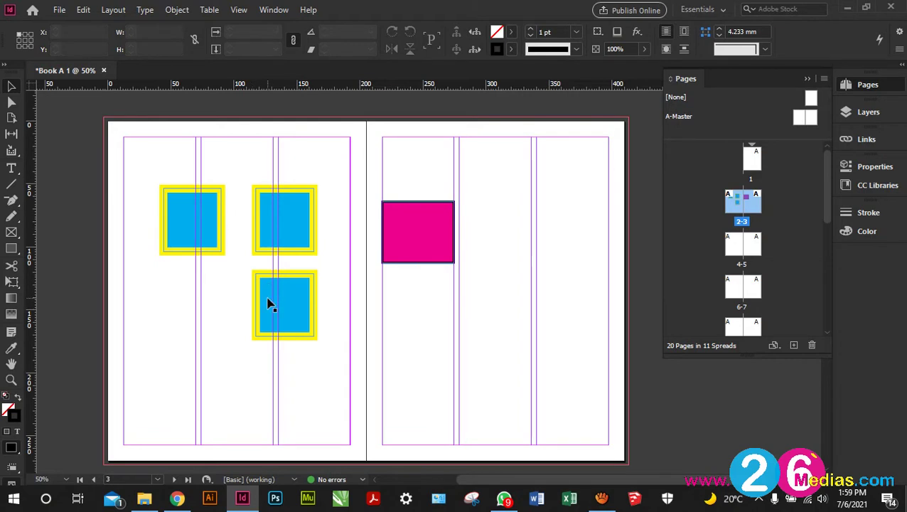
key(ctrl+v)
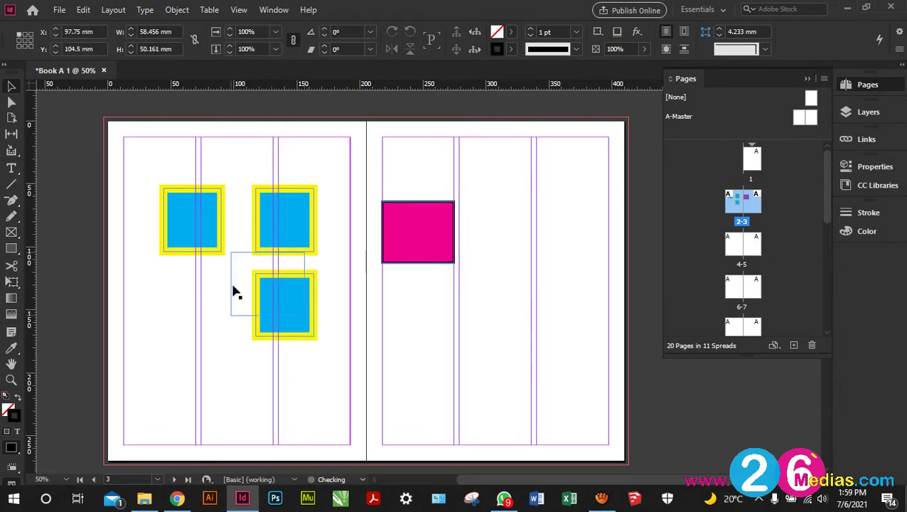
drag(232, 294, 162, 293)
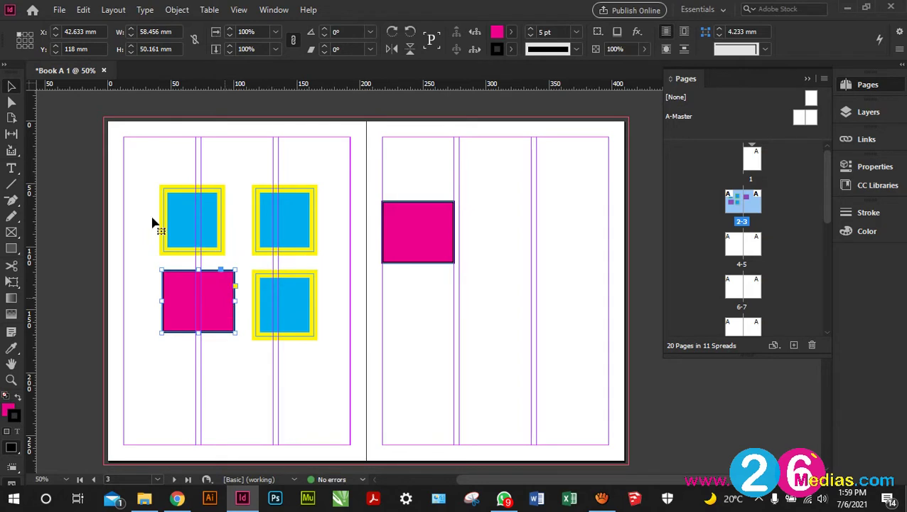
click(121, 182)
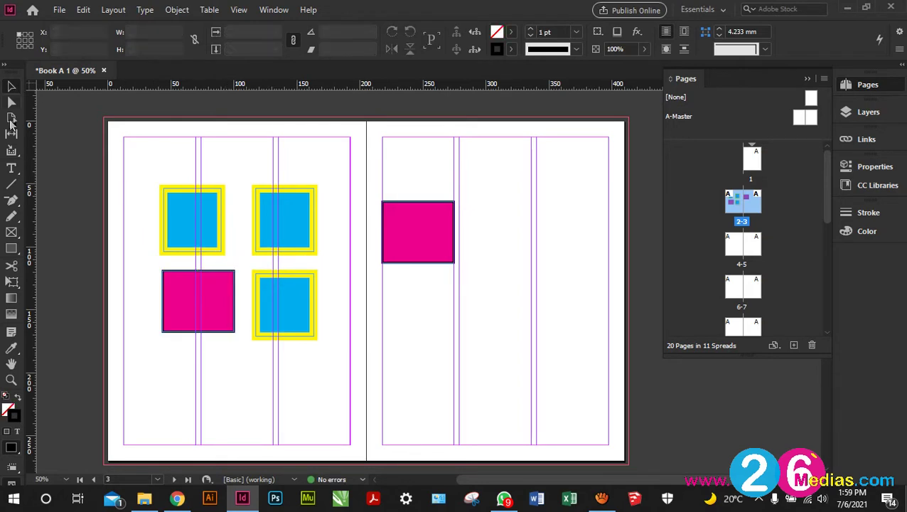
Move the lower cyan square up across the spine, and move page 3's magenta rectangle partly over the first cyan square
click(10, 170)
click(11, 86)
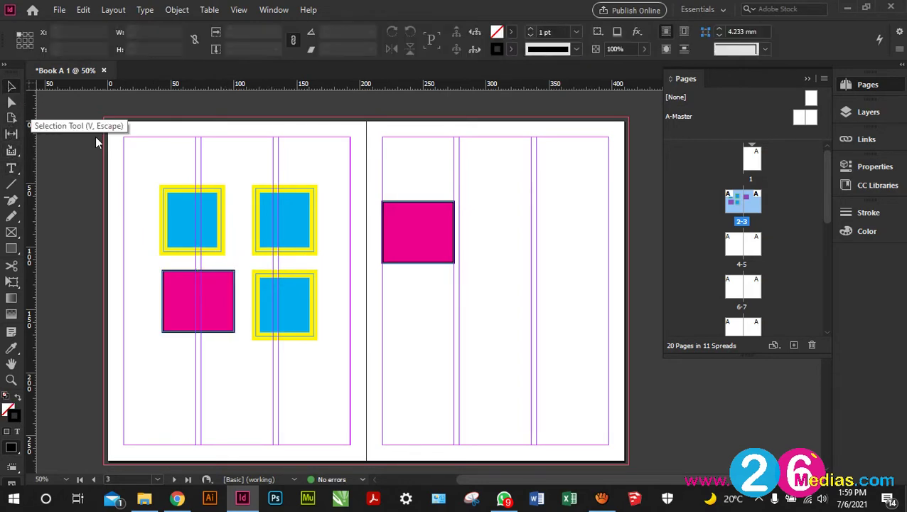
click(297, 217)
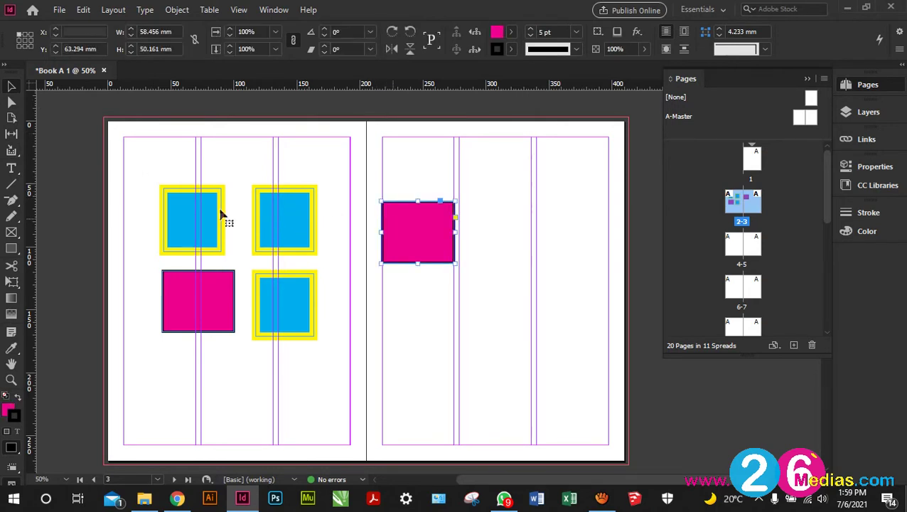
click(209, 203)
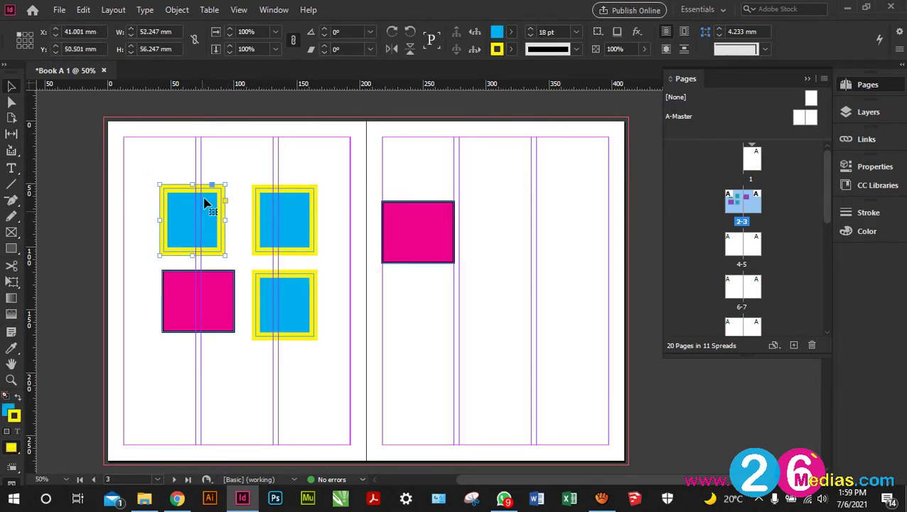
click(288, 221)
click(273, 282)
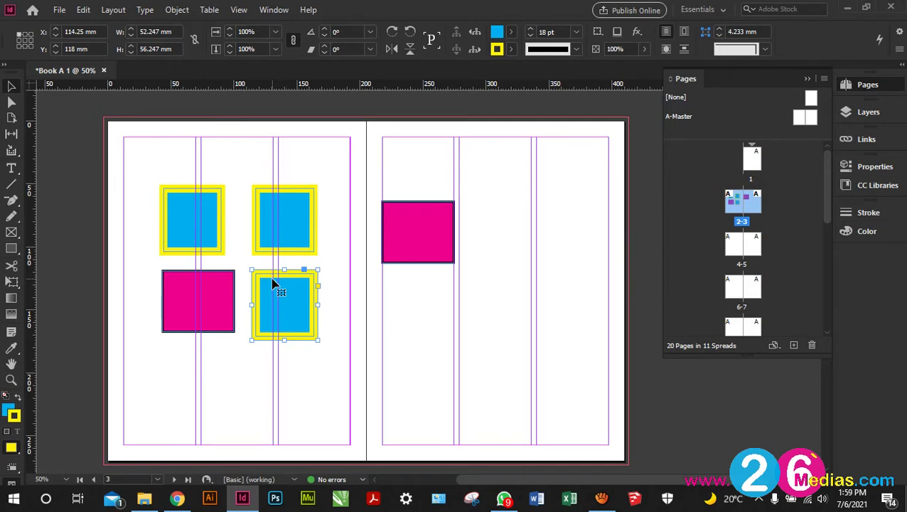
drag(272, 282, 384, 189)
drag(419, 259, 221, 247)
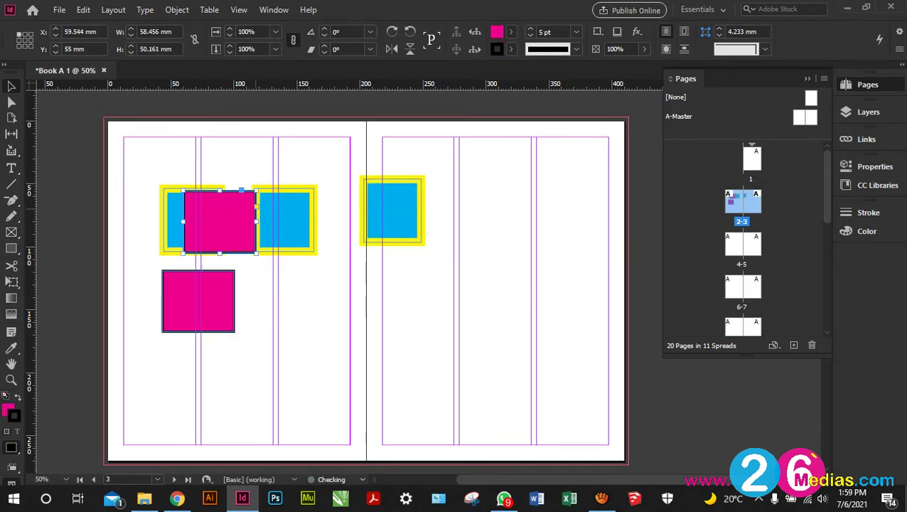
Move and enlarge page 2's second cyan square to about 135 by 114 mm across the lower spine, and rotate the upper one to about 54°
drag(314, 254, 453, 420)
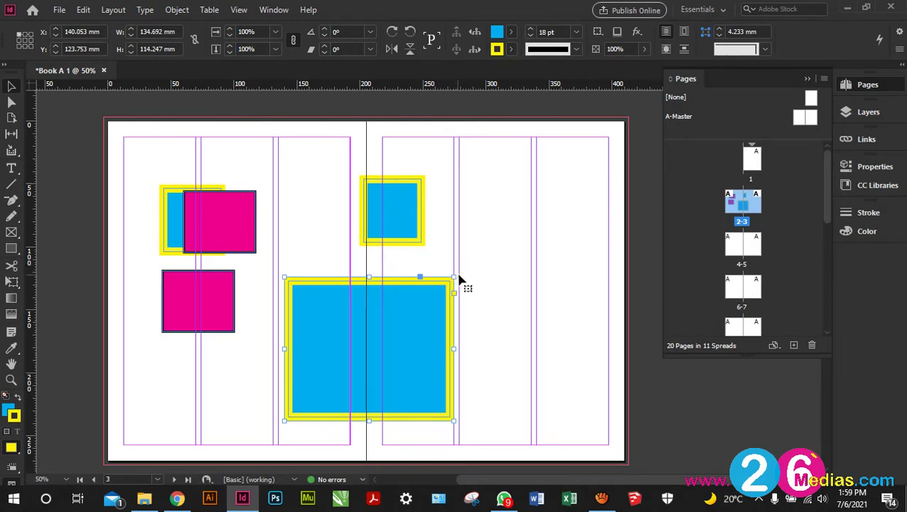
click(476, 248)
click(421, 205)
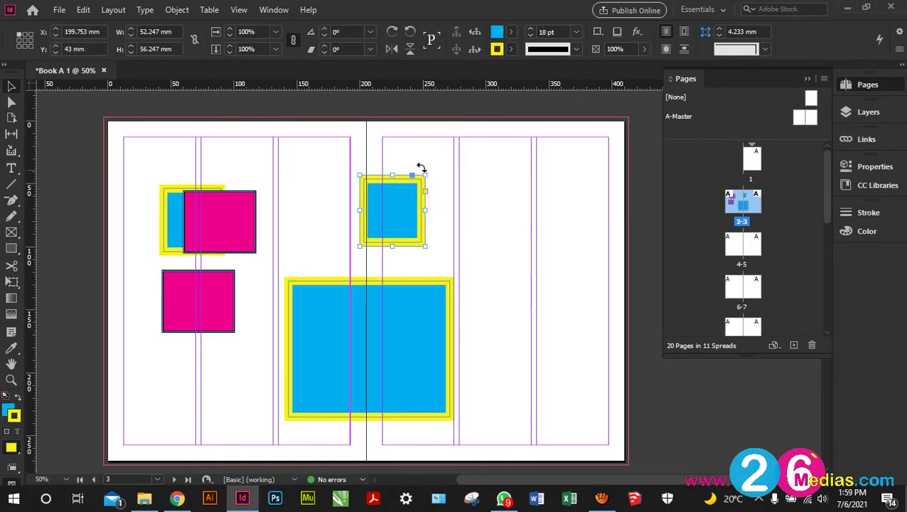
drag(421, 168, 376, 163)
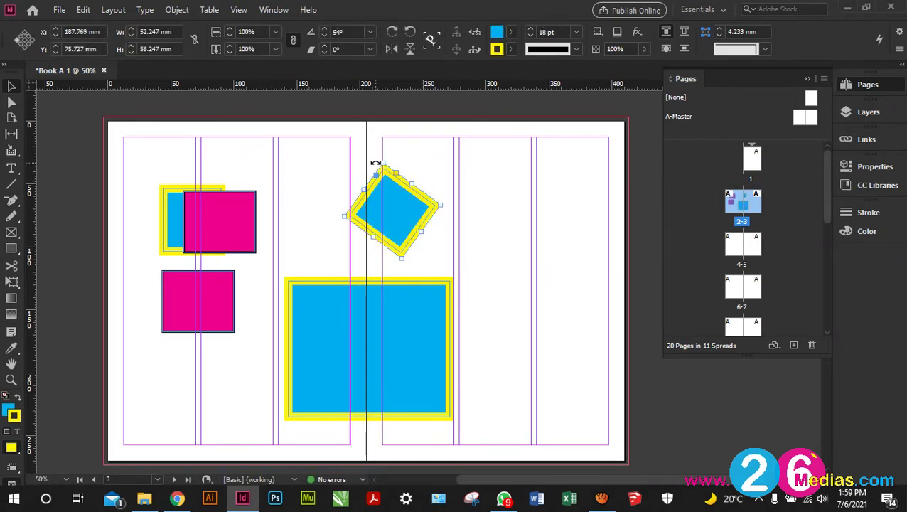
Bring the magenta rectangle overlapping the first cyan square to the front, and send it to the back
click(240, 220)
right_click(243, 229)
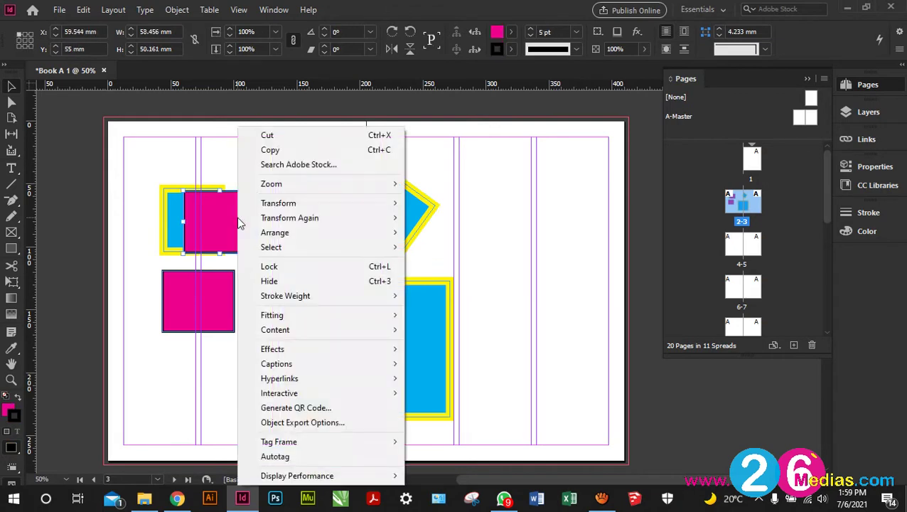
mouse_move(348, 237)
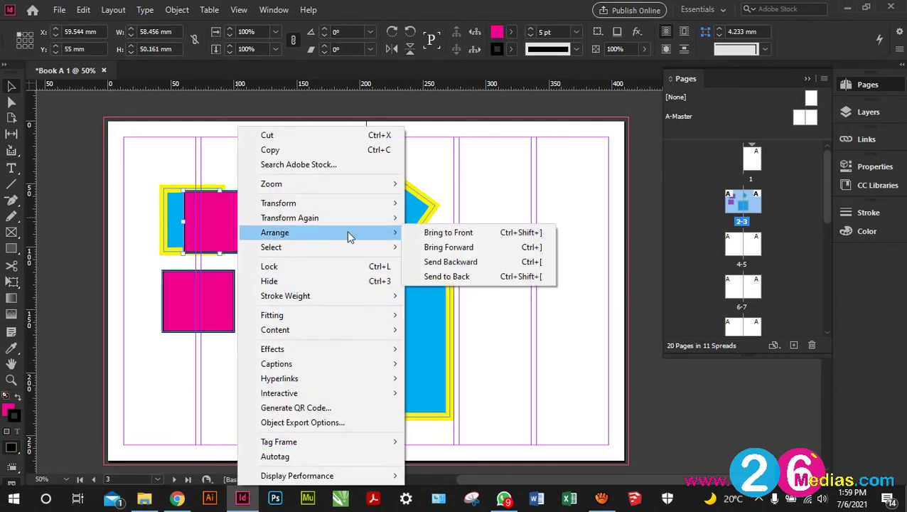
click(463, 235)
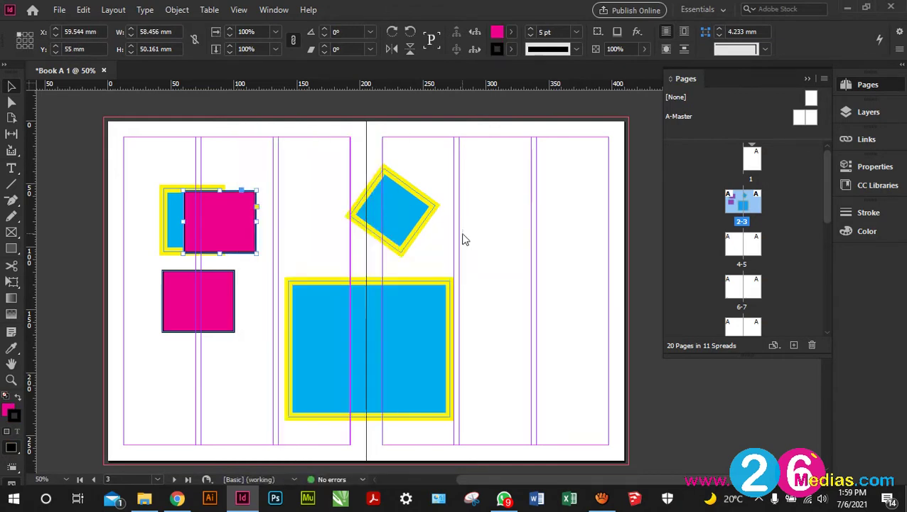
right_click(224, 226)
mouse_move(318, 235)
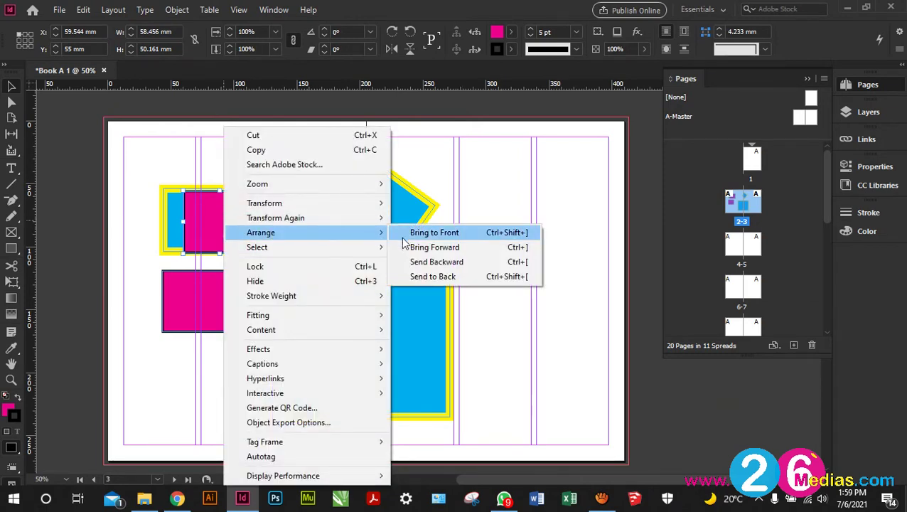
click(453, 277)
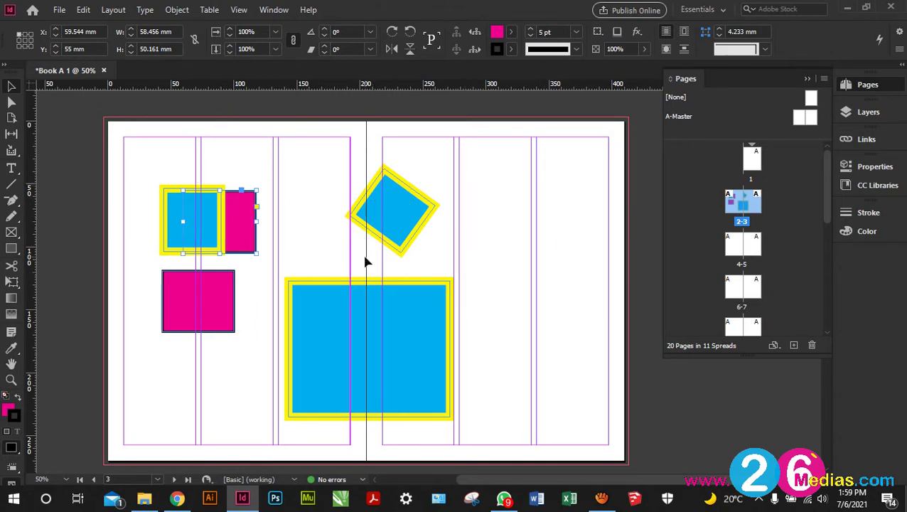
Draw a text frame across the top of page 3 between the margins and fill it with several lines of random letters
click(11, 168)
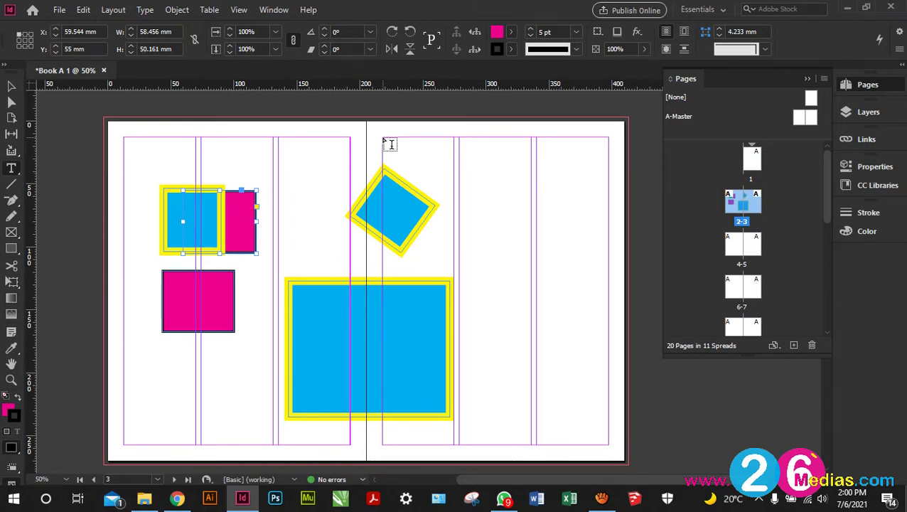
drag(384, 139, 602, 175)
text(hkdgfsdgfkgsdkg)
key(Return)
text(sad)
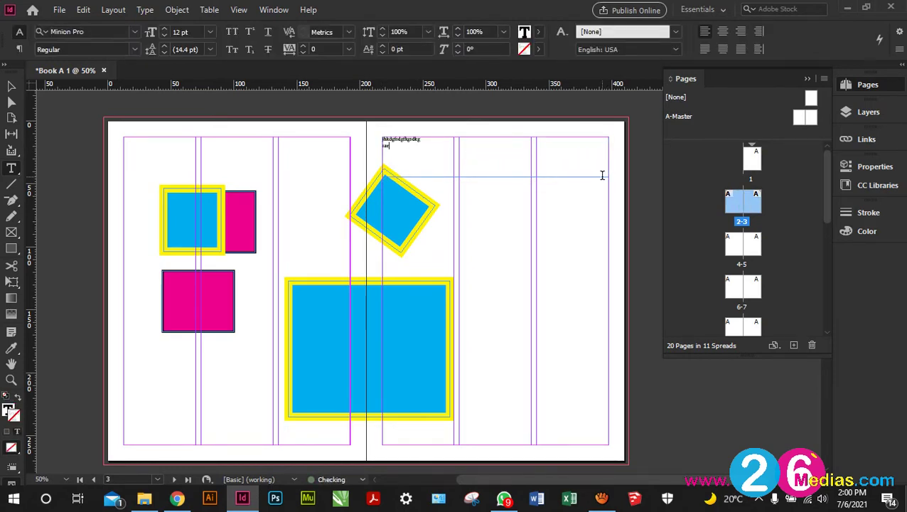
text(sidufgisdoufgsdhsdsafghsiufgsilkugskugs)
text(frugflukug)
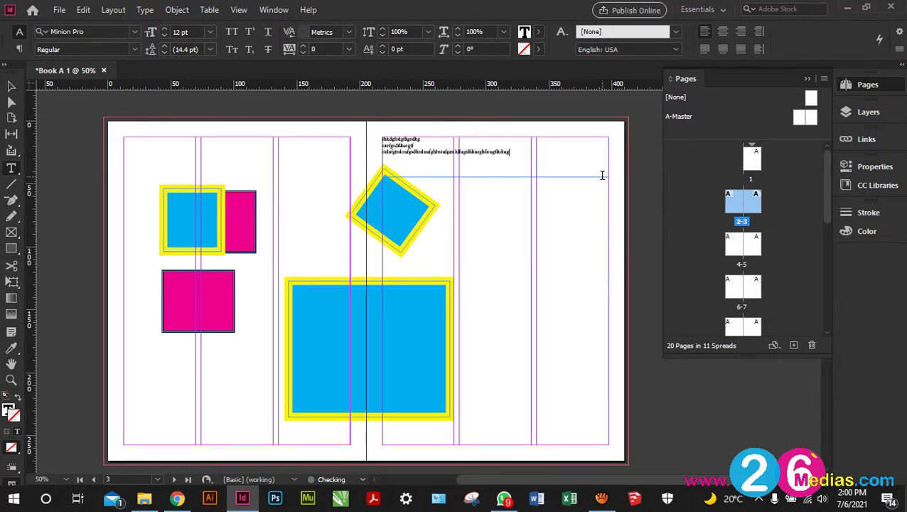
text(gsoirutwoirugwspieru)
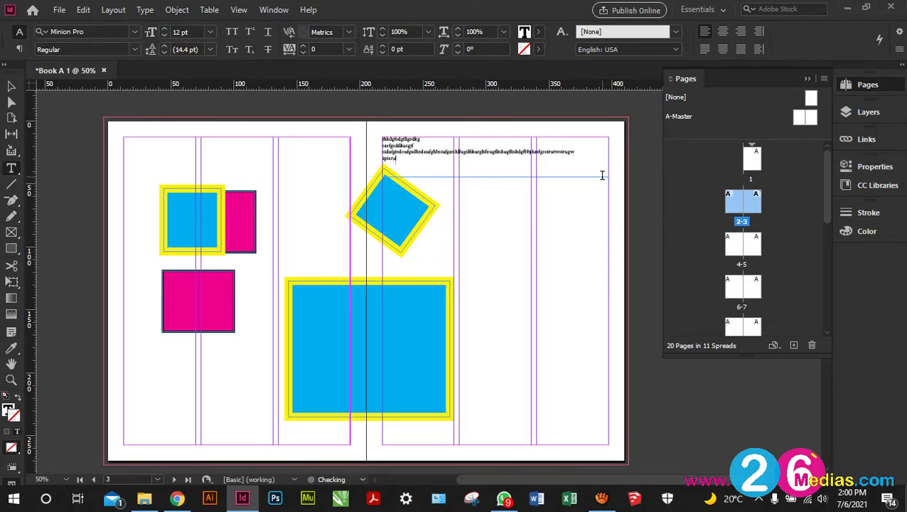
text(trfgawpoiugwpoifru)
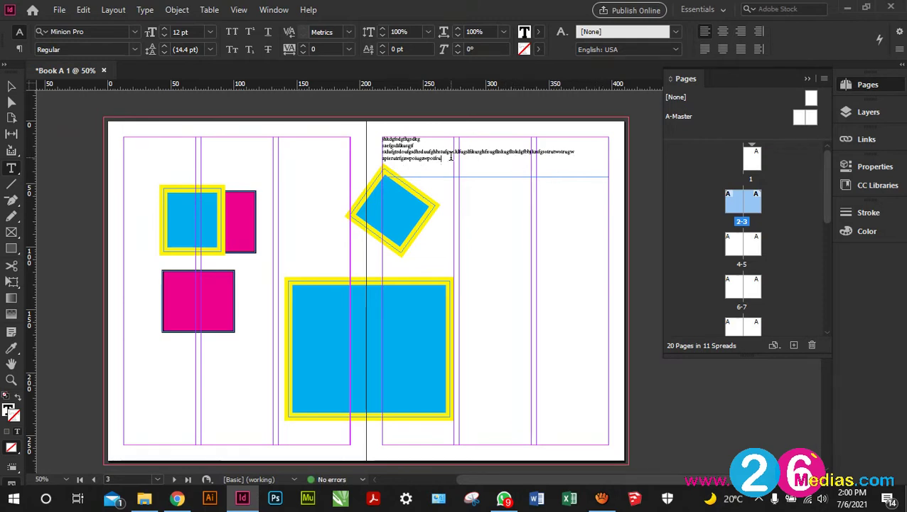
Select all text in the page 3 frame, set its size to 13 pt and its font to Bauhaus 93
drag(450, 157, 372, 136)
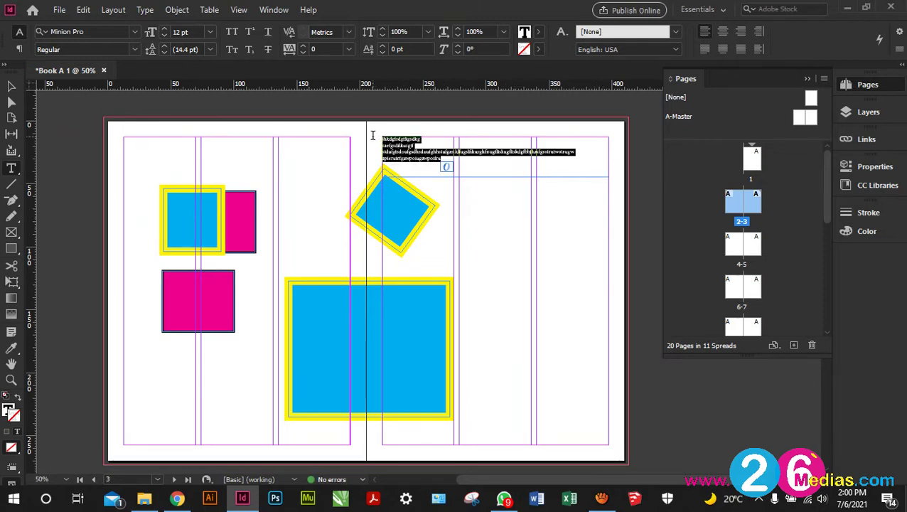
click(167, 29)
click(167, 29)
click(167, 29)
click(167, 28)
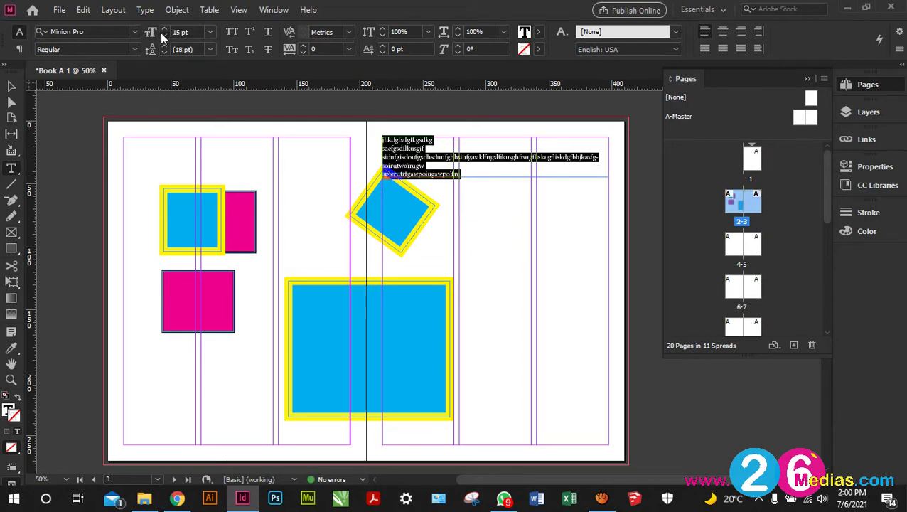
click(162, 36)
click(163, 35)
click(163, 36)
click(135, 31)
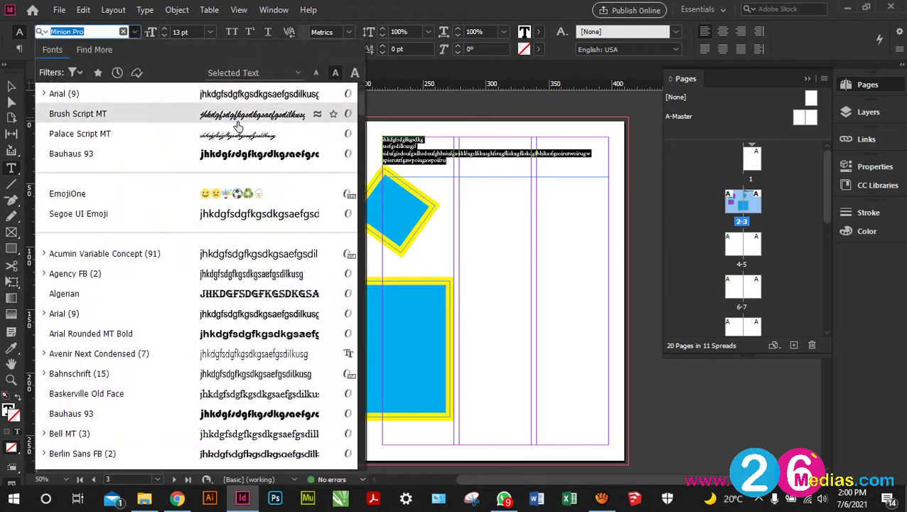
click(236, 153)
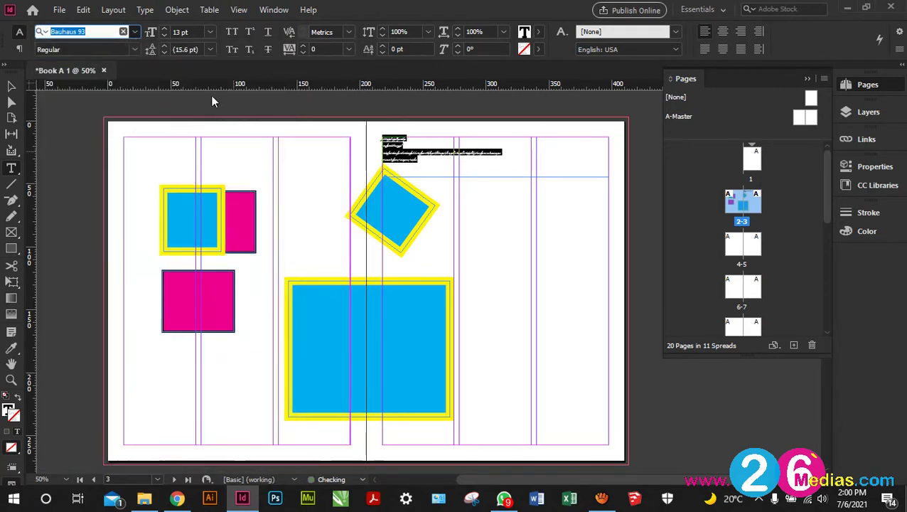
Increase the selected text to 23 pt and deselect it
click(166, 27)
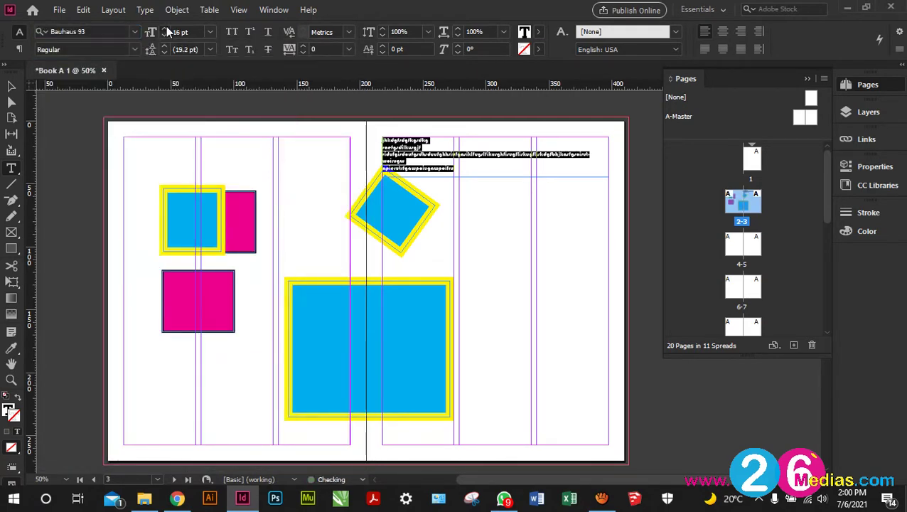
click(165, 27)
click(164, 27)
click(165, 27)
click(165, 27)
click(165, 27)
click(165, 27)
click(165, 27)
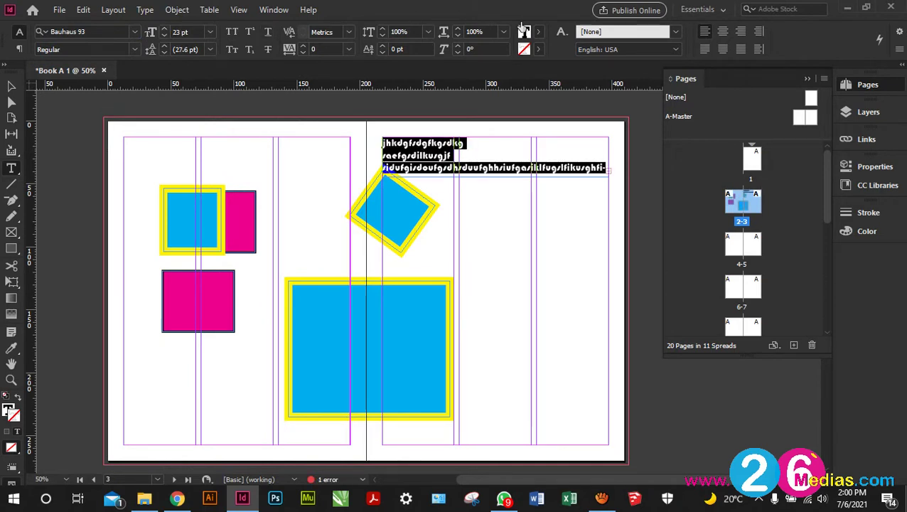
key(ctrl+shift+a)
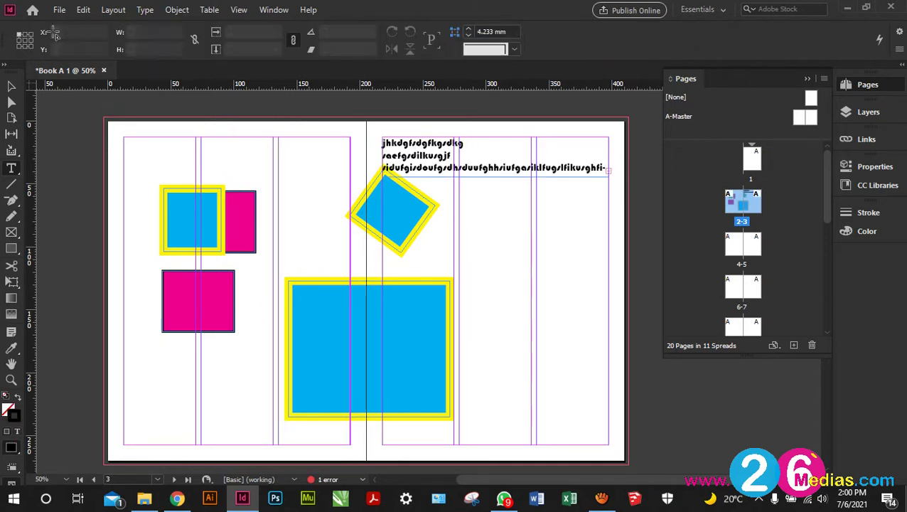
Draw an empty text frame about 350 by 105 mm from page 3 out to the pasteboard beyond page 2, and select it
drag(429, 219, 17, 85)
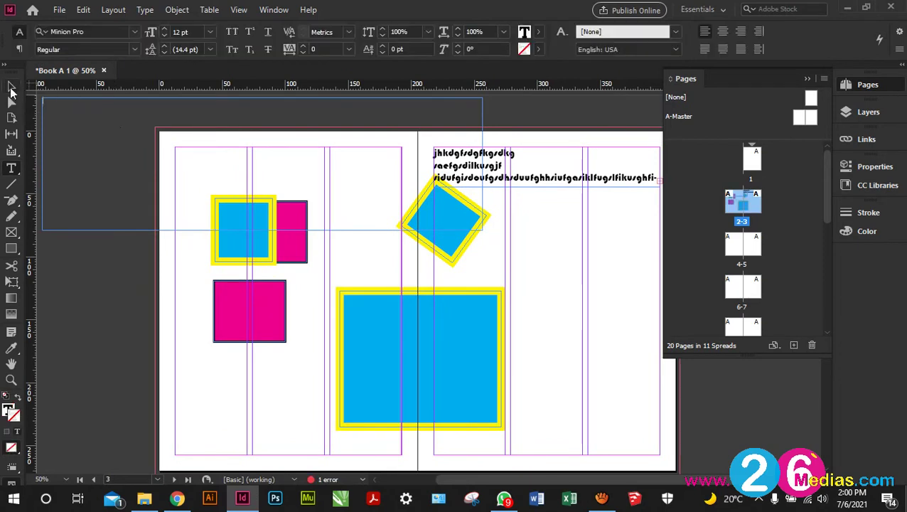
key(Escape)
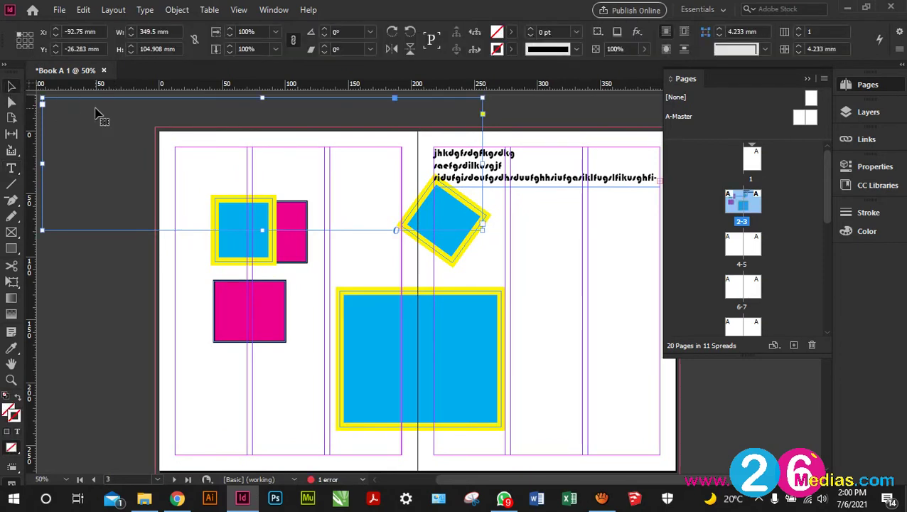
Delete the empty oversized text frame and colour the first line of the page 3 text red, C=15 M=100 Y=100 K=0
key(Delete)
click(517, 157)
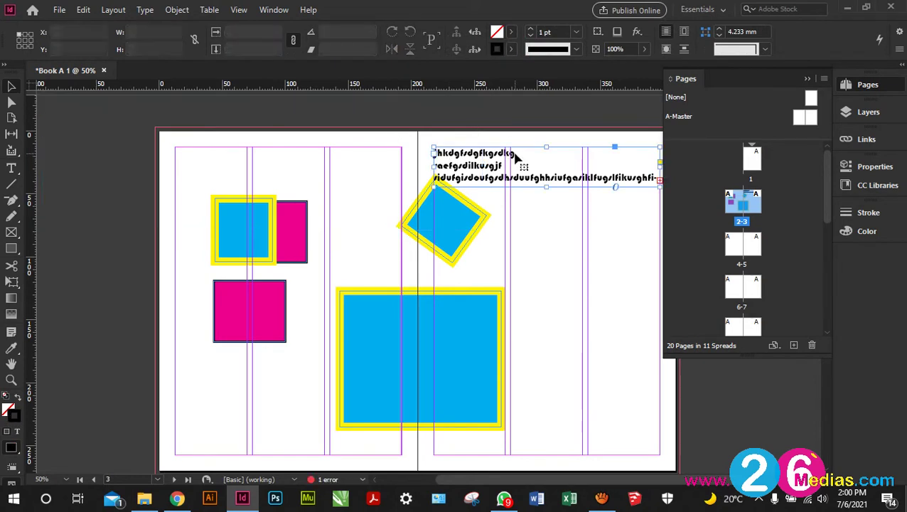
click(10, 168)
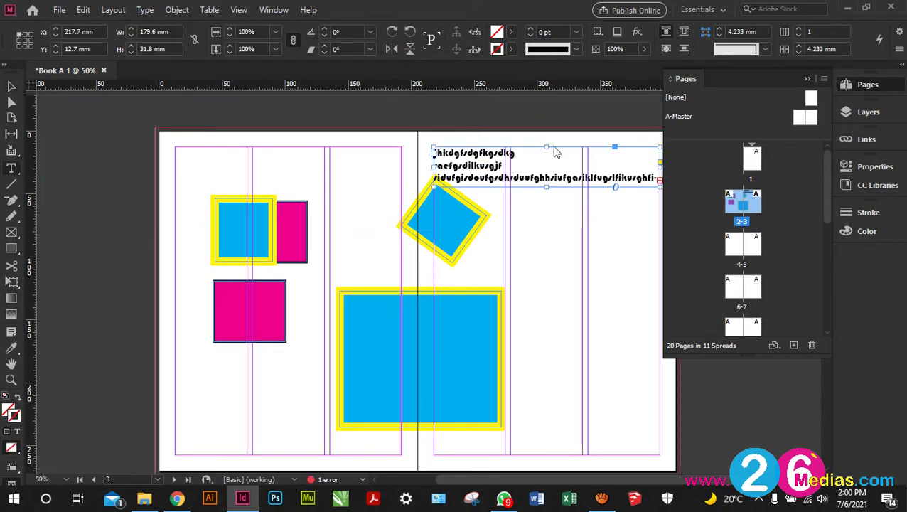
drag(507, 154, 431, 154)
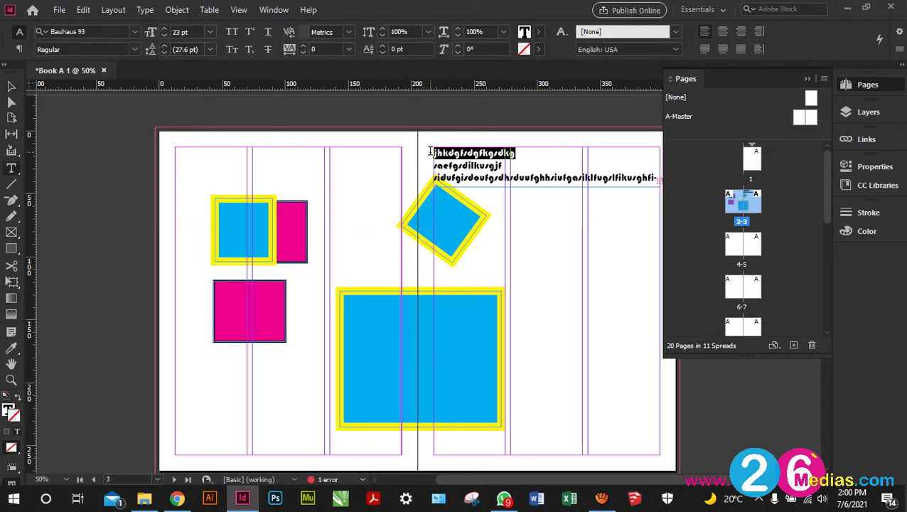
click(538, 36)
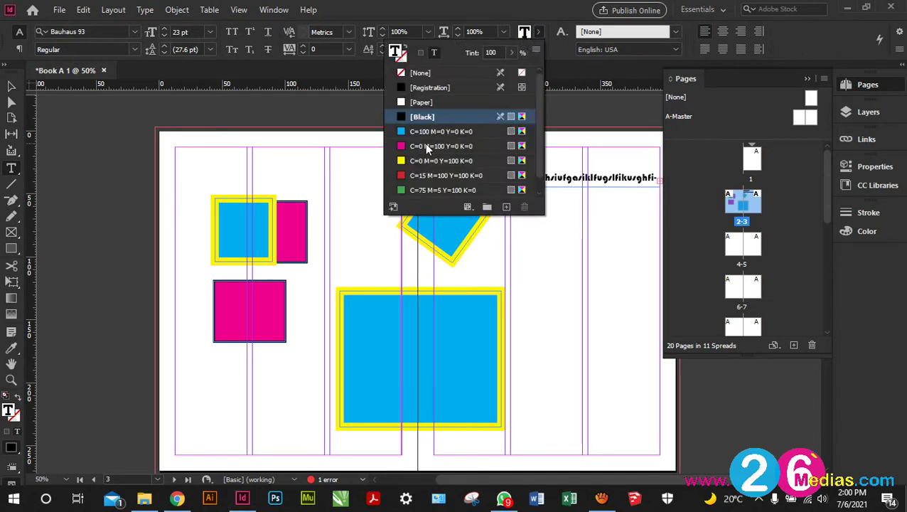
click(425, 144)
click(427, 175)
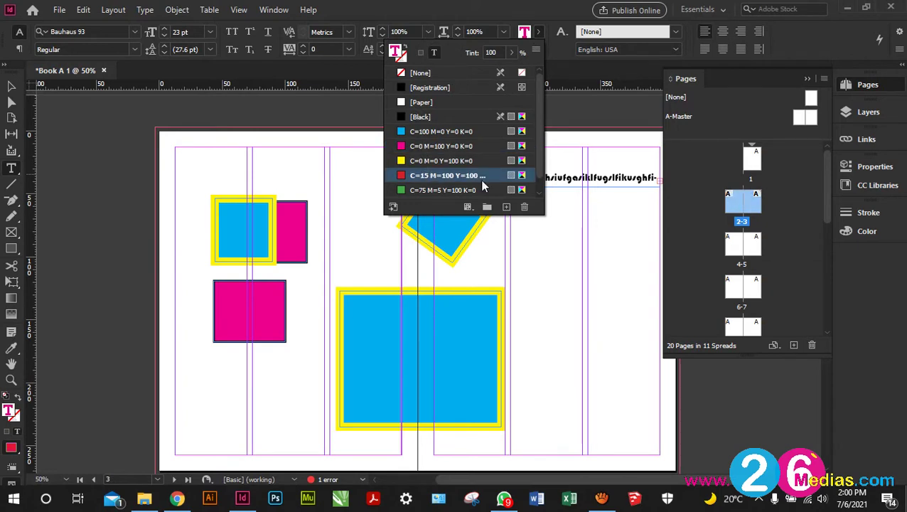
click(544, 163)
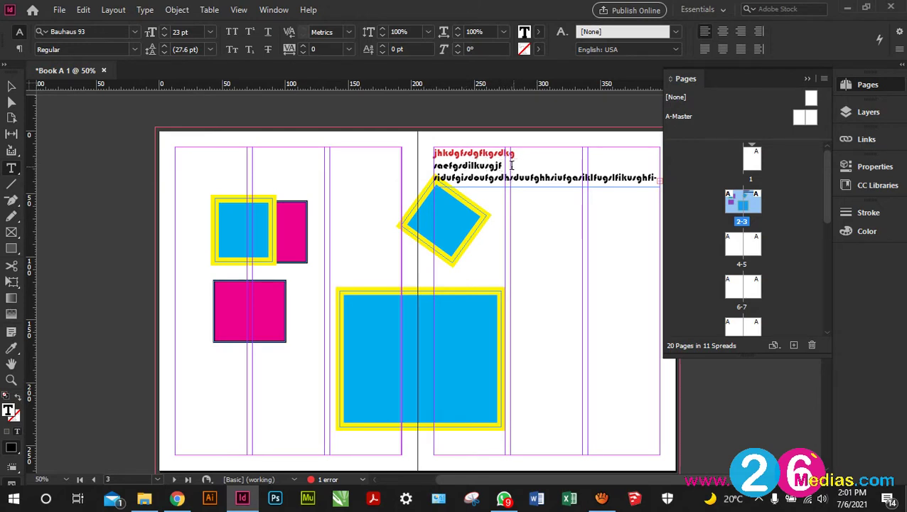
Colour the second line of the page 3 text, except its first letter, yellow with the swatch C=0 M=0 Y=100 K=0
drag(511, 165, 439, 164)
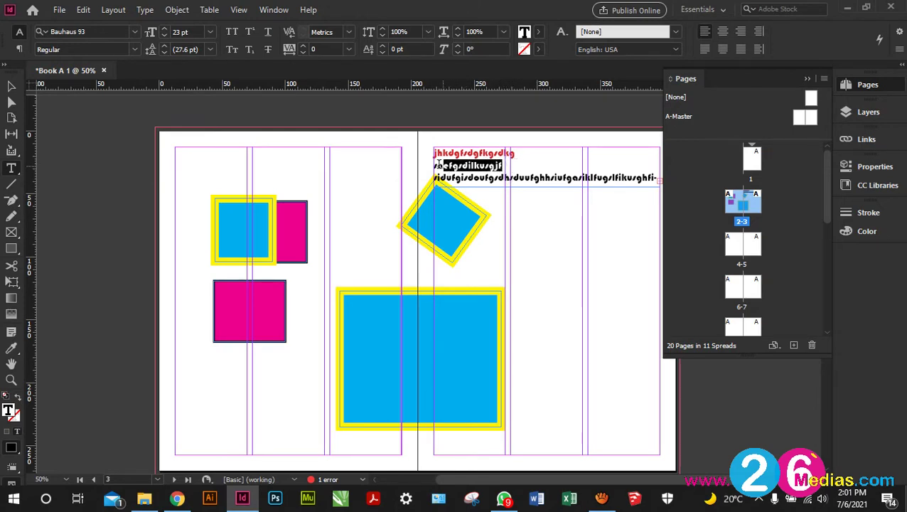
click(541, 35)
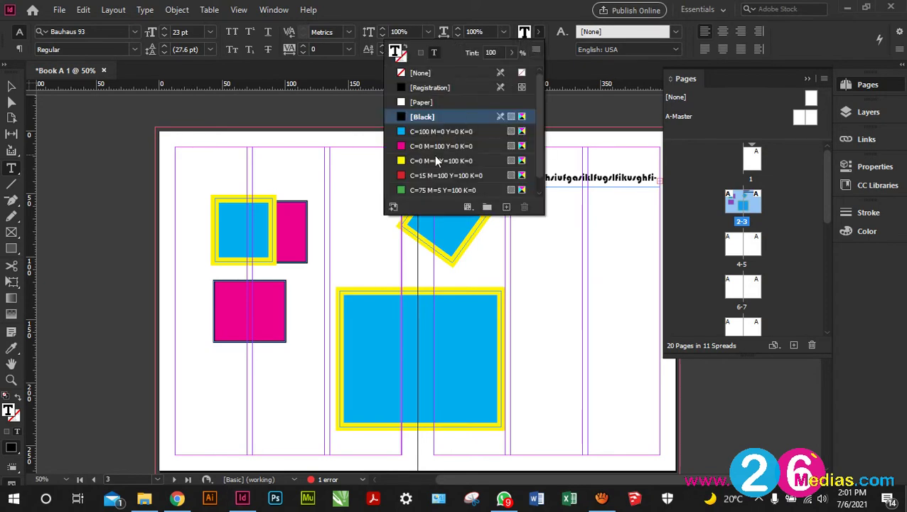
click(436, 160)
click(528, 163)
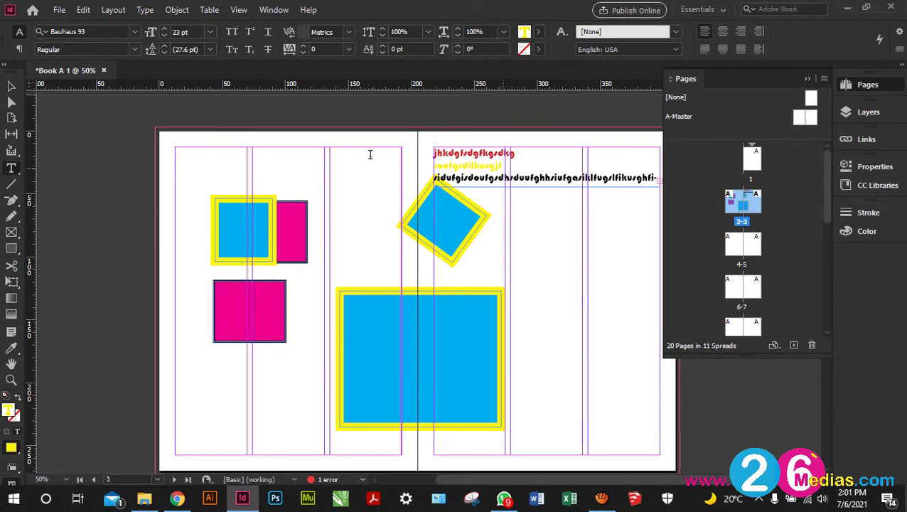
drag(535, 183, 433, 219)
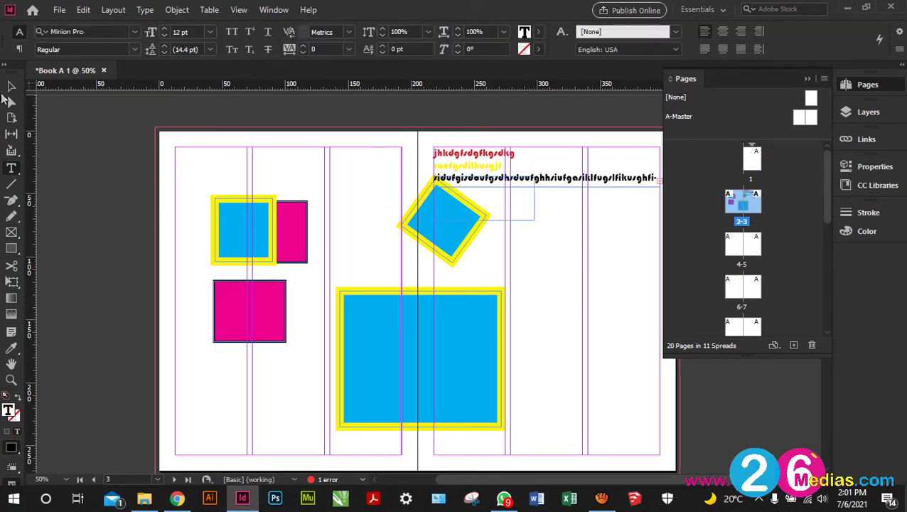
click(14, 87)
click(535, 199)
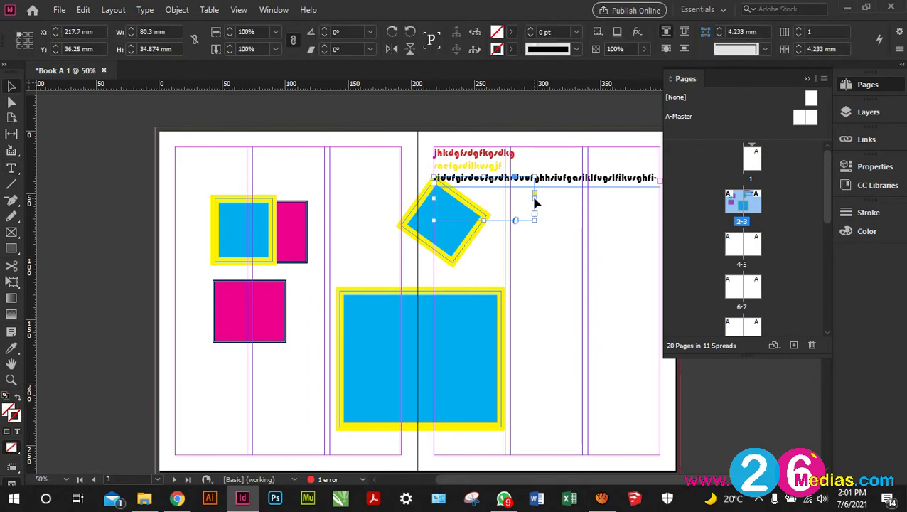
key(Delete)
Colour the first part of the third text line, up to "dhs", cyan with the swatch C=100 M=0 Y=0 K=0
click(11, 167)
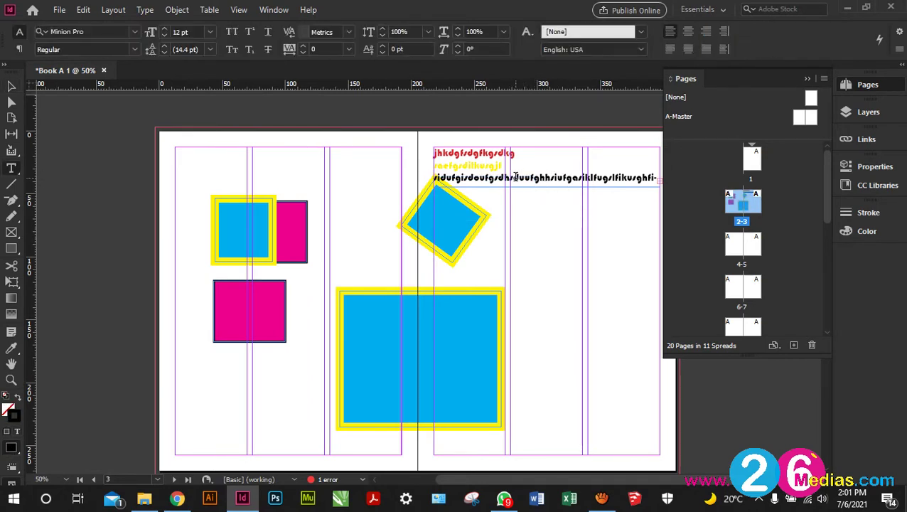
drag(516, 176, 493, 177)
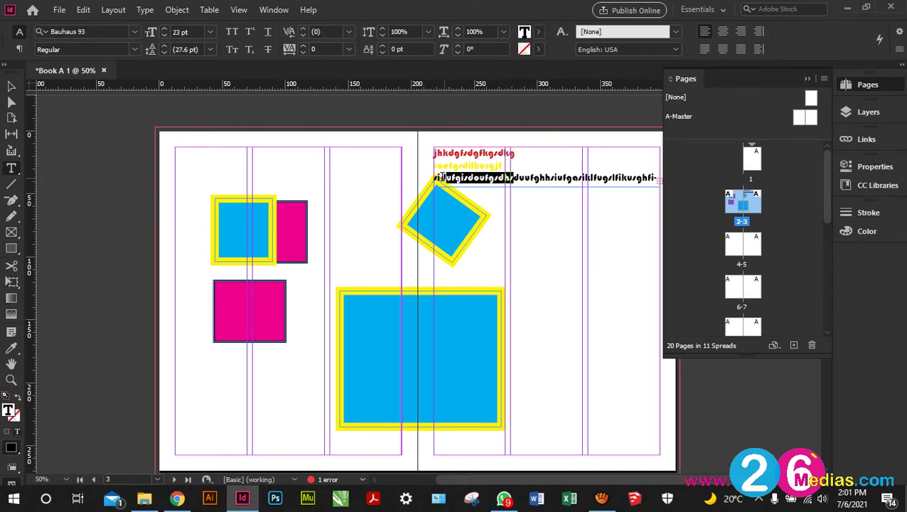
drag(436, 178, 433, 177)
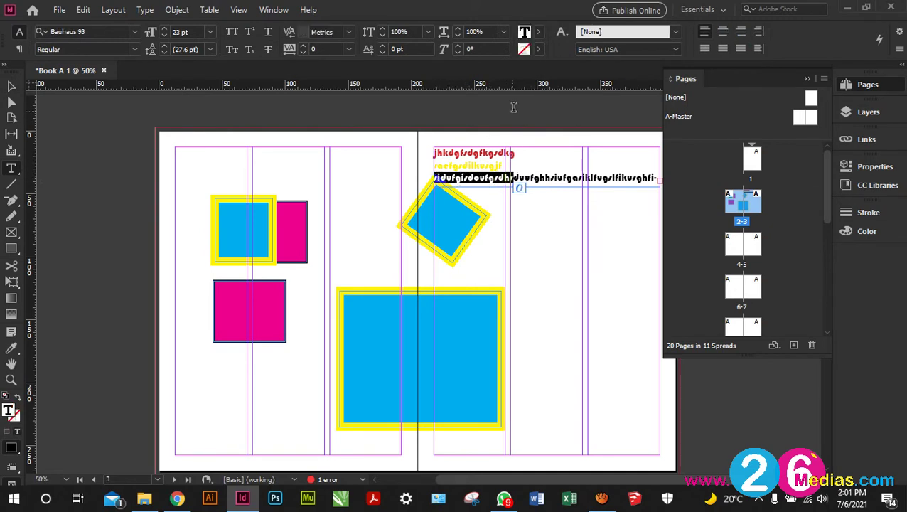
click(538, 31)
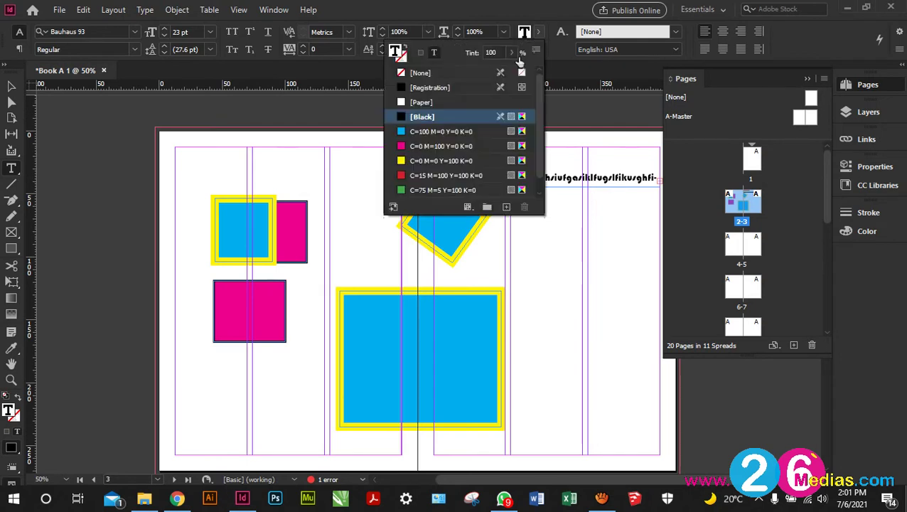
click(437, 130)
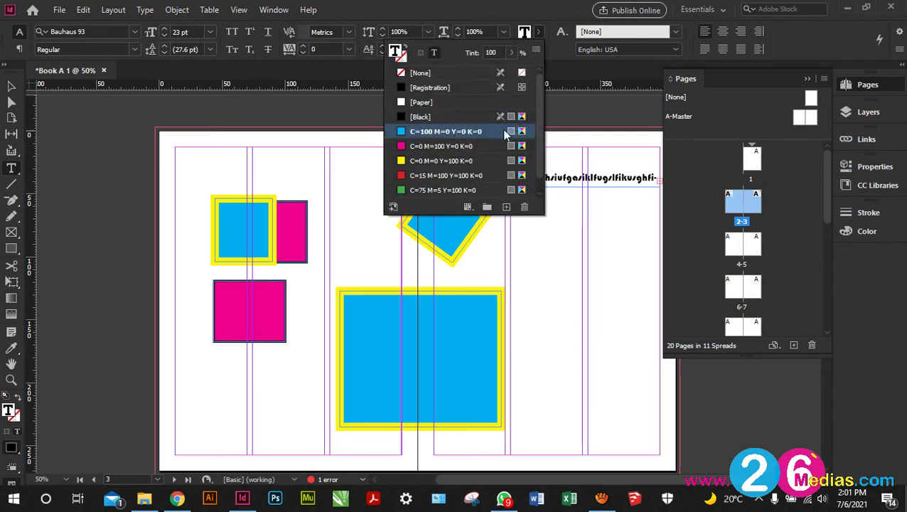
click(563, 177)
drag(563, 177, 498, 219)
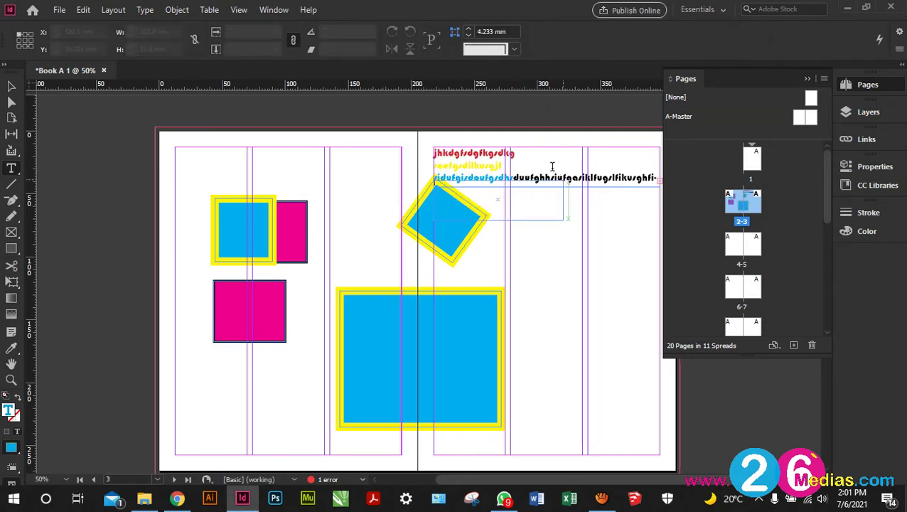
Colour the last letters "dkg" of the first text line Black
click(502, 163)
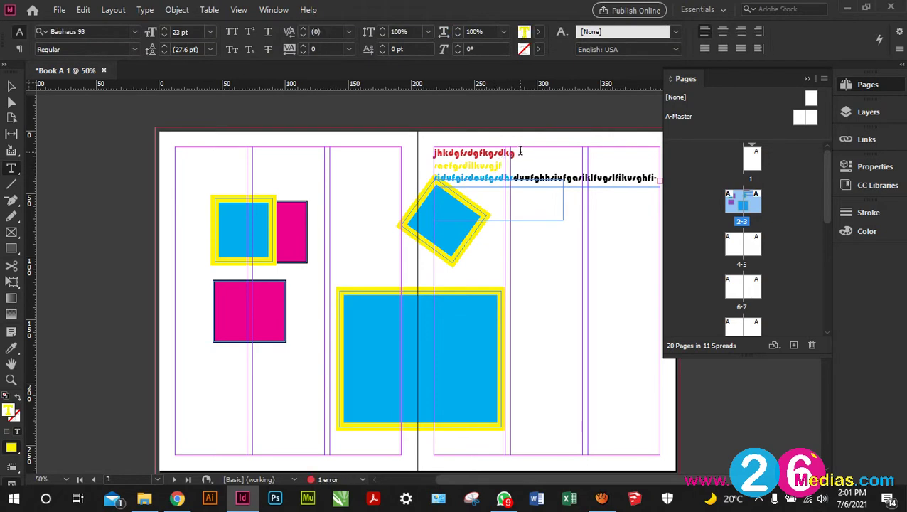
click(524, 151)
click(538, 31)
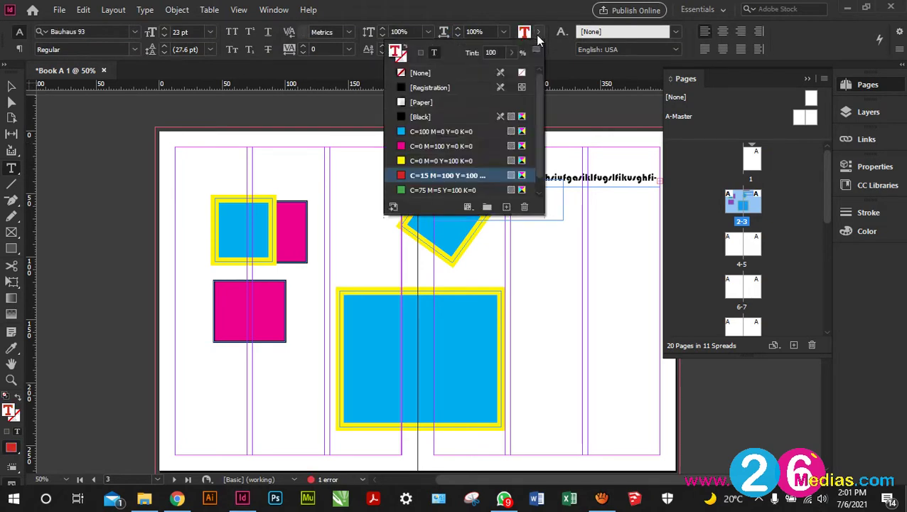
click(462, 117)
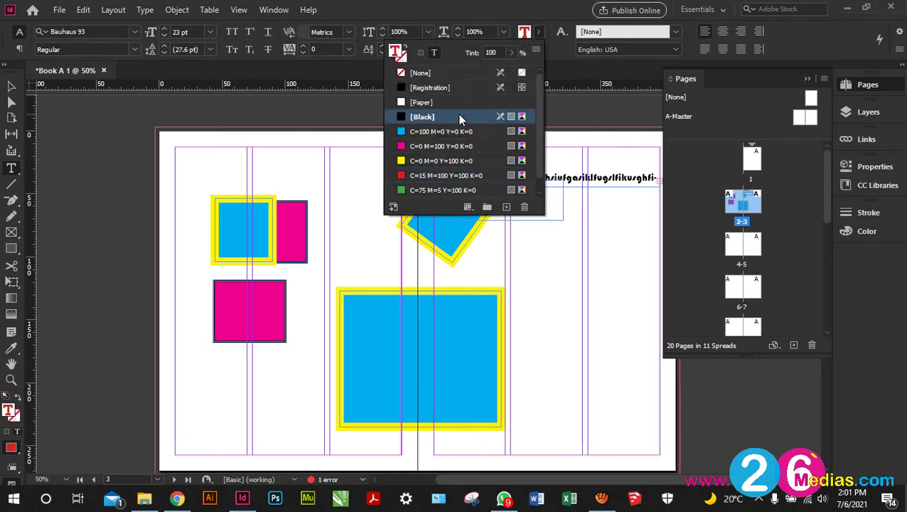
click(560, 151)
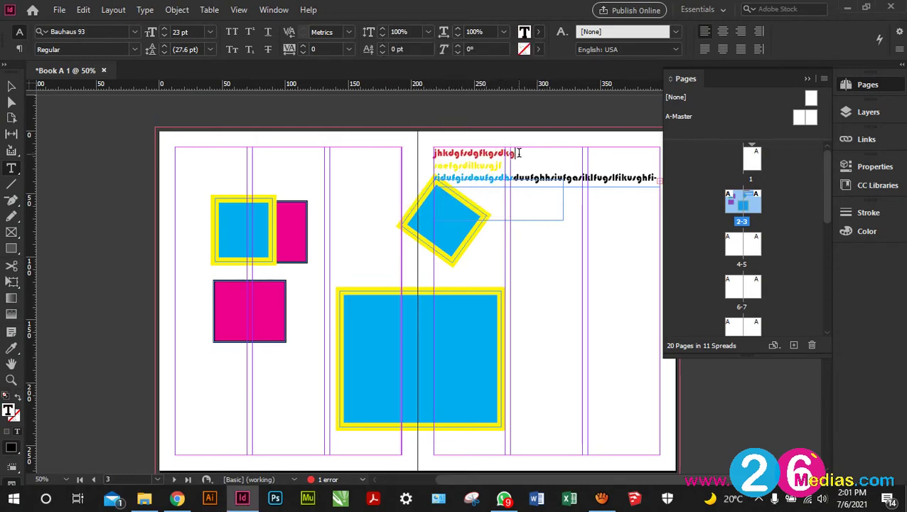
click(538, 32)
click(433, 117)
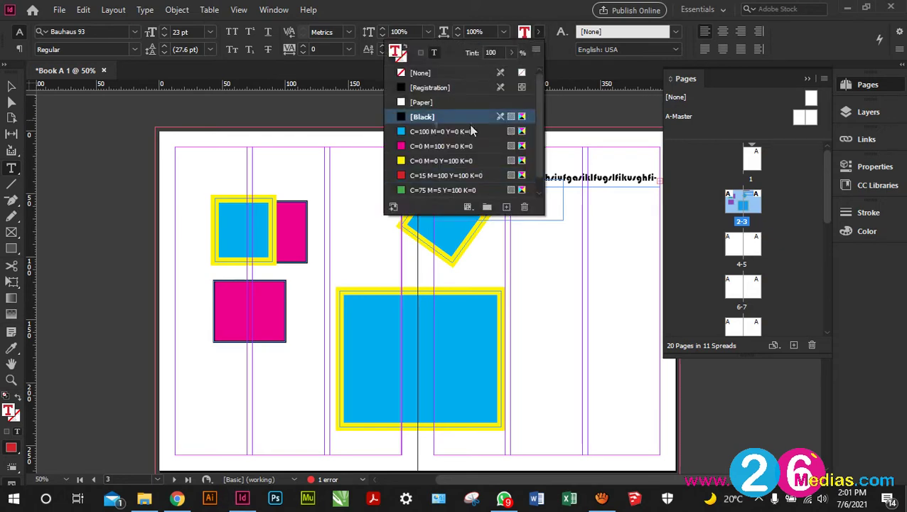
click(558, 156)
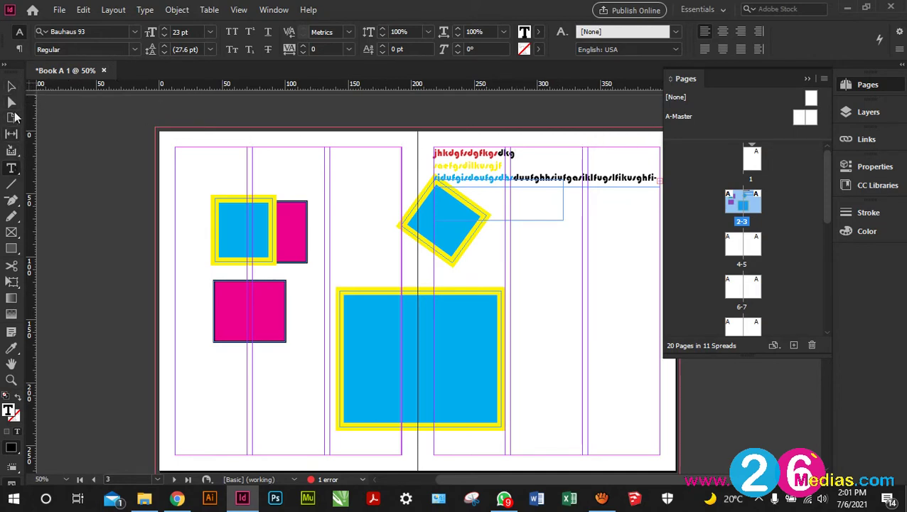
Draw a rectangle about 36 by 172 mm on page 2 and a Black-filled one about 64 by 97 mm over the page 3 text
click(12, 249)
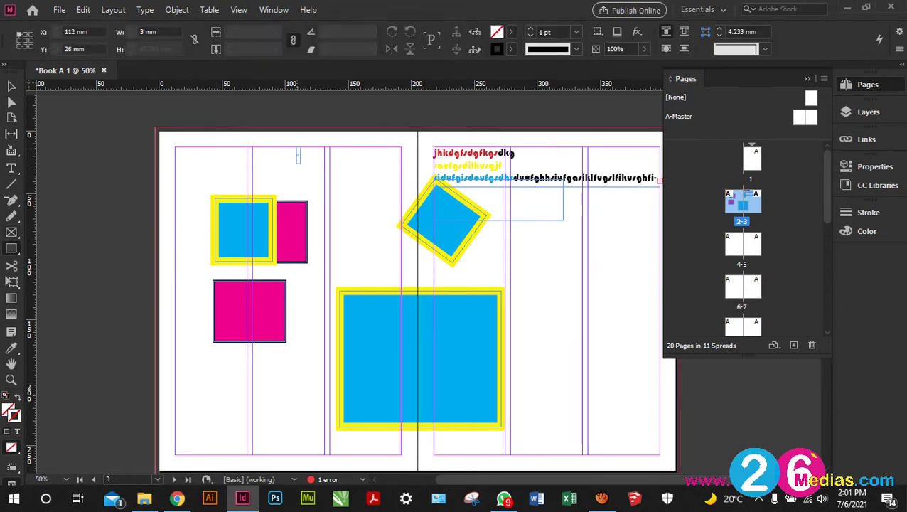
drag(299, 163, 342, 363)
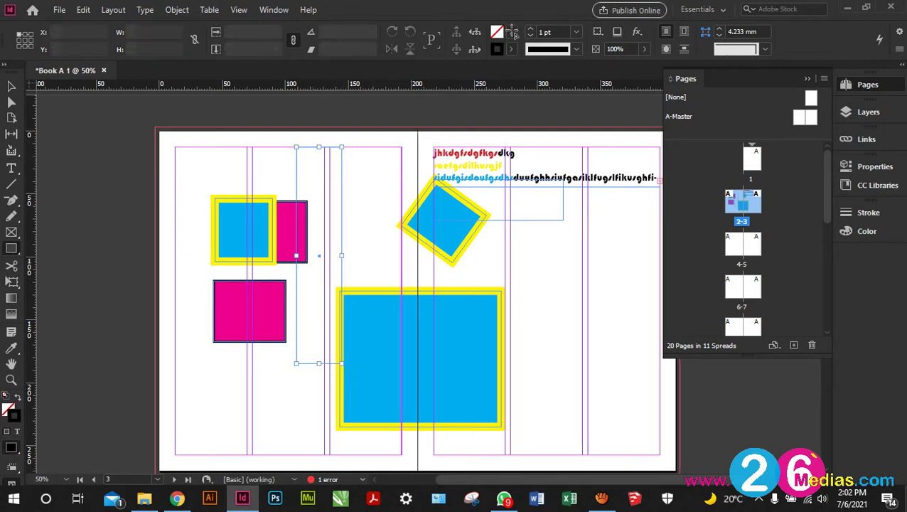
key(ctrl+z)
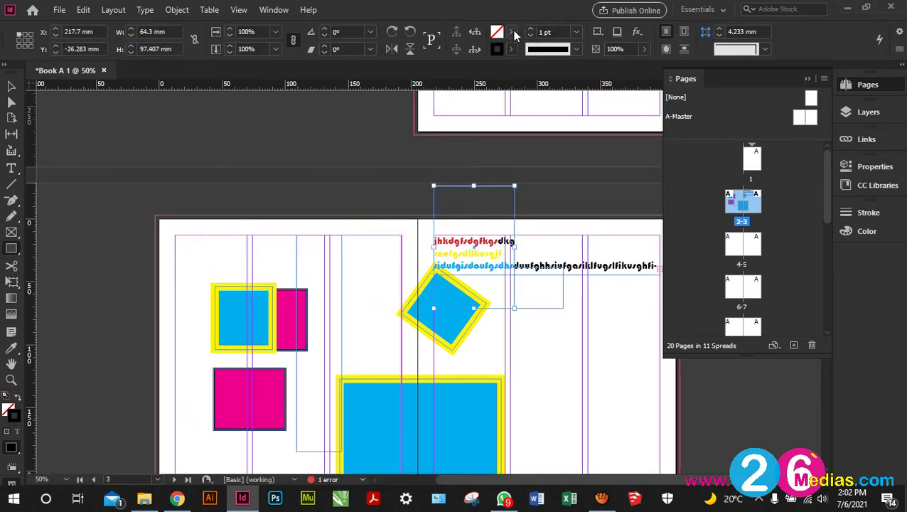
click(513, 31)
click(406, 119)
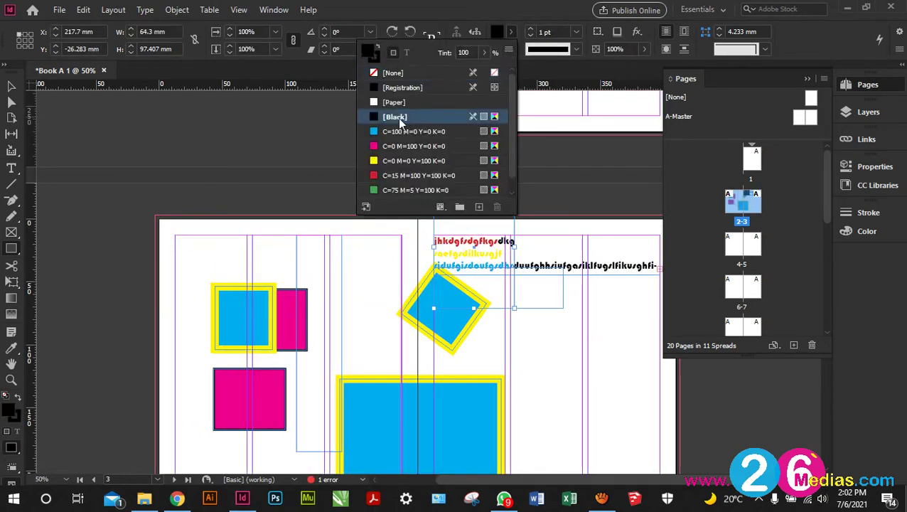
Fill the tall, narrow rectangle on page 2 with cyan, C=100 M=0 Y=0 K=0
click(11, 86)
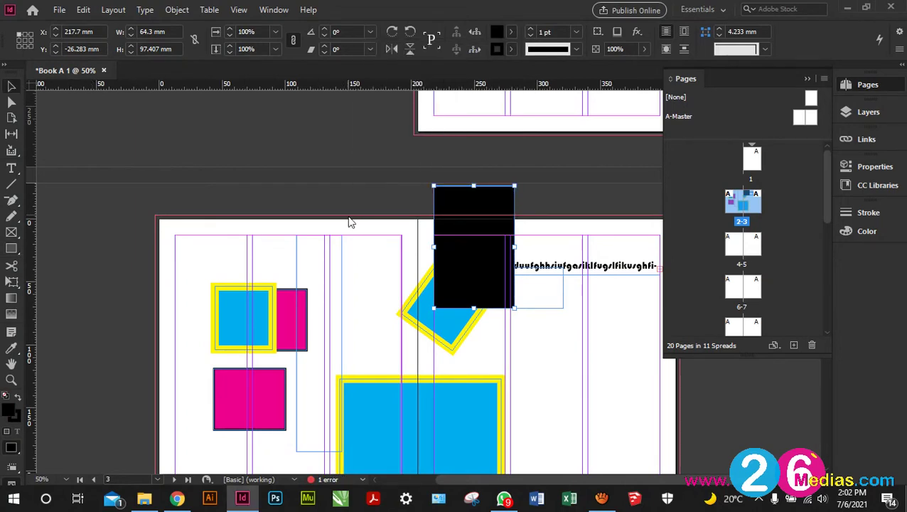
click(343, 248)
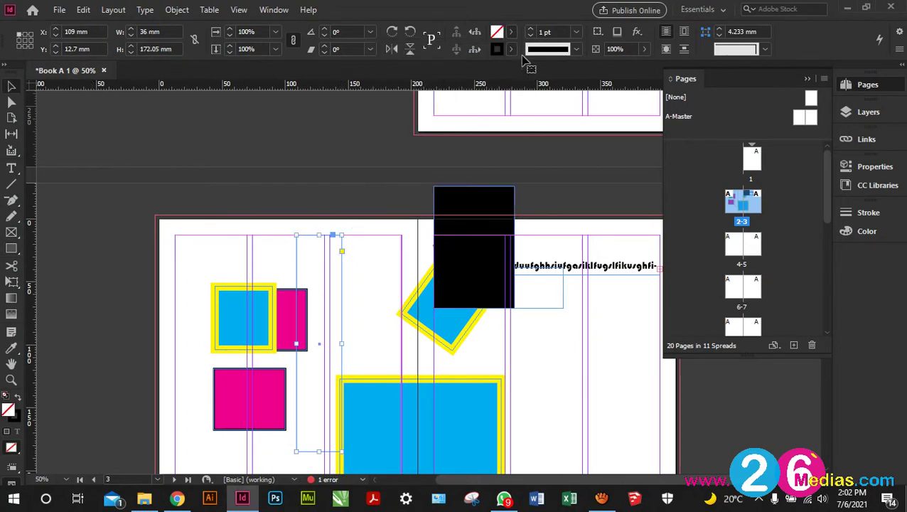
click(512, 32)
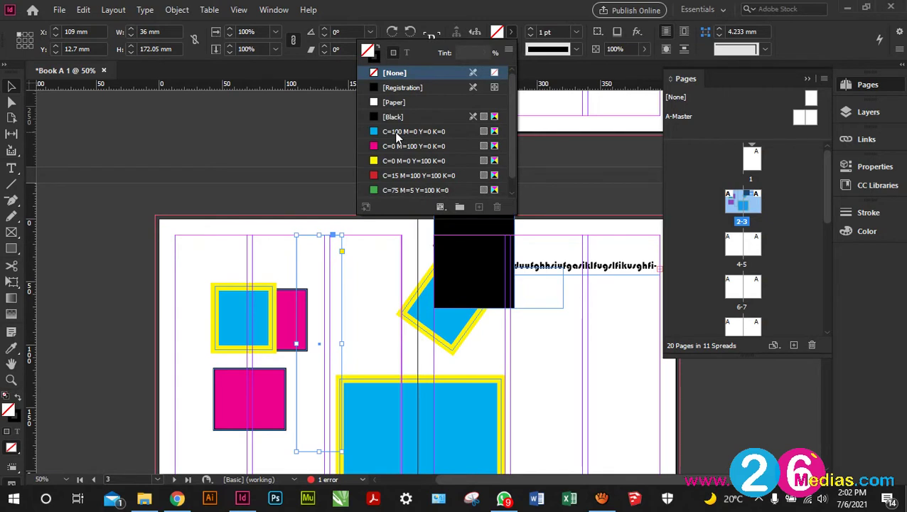
click(395, 131)
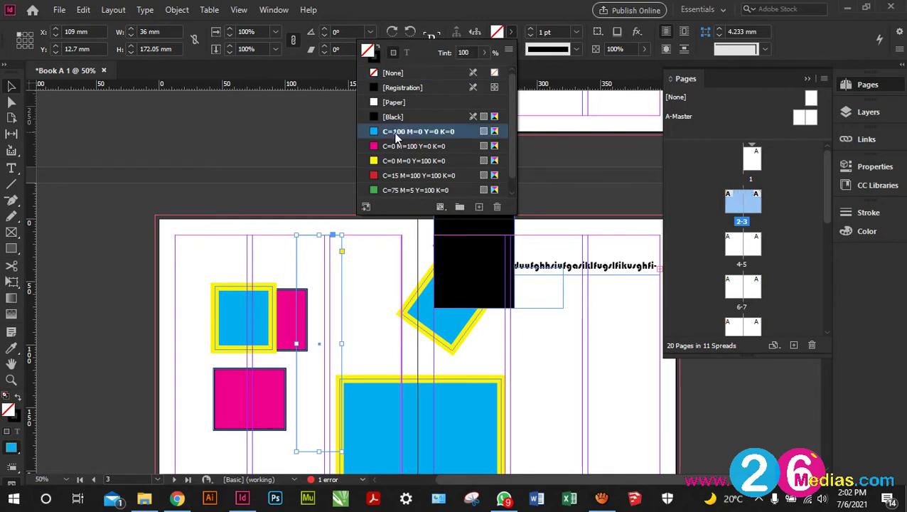
click(10, 87)
Select all shapes and text frames on spread 2-3 and delete them
scroll(293, 179, down, 4)
scroll(221, 174, up, 1)
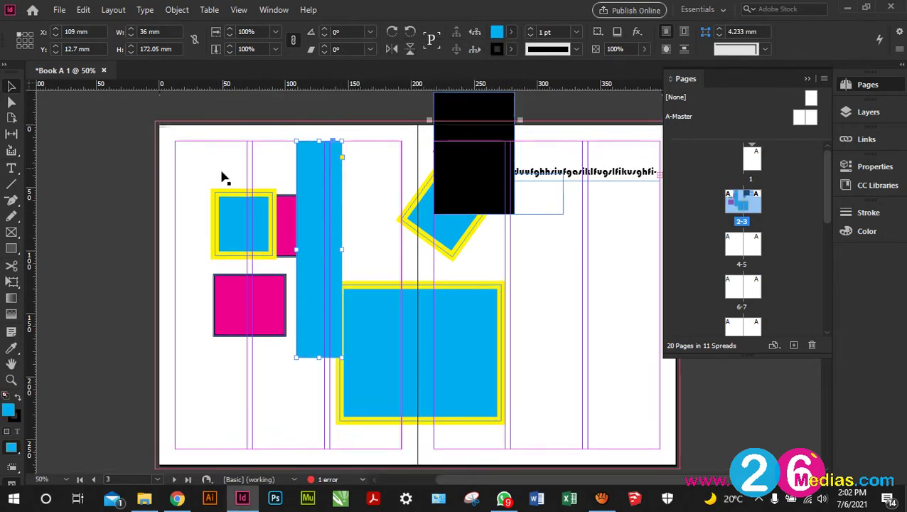
scroll(222, 177, up, 1)
drag(197, 170, 612, 437)
key(Delete)
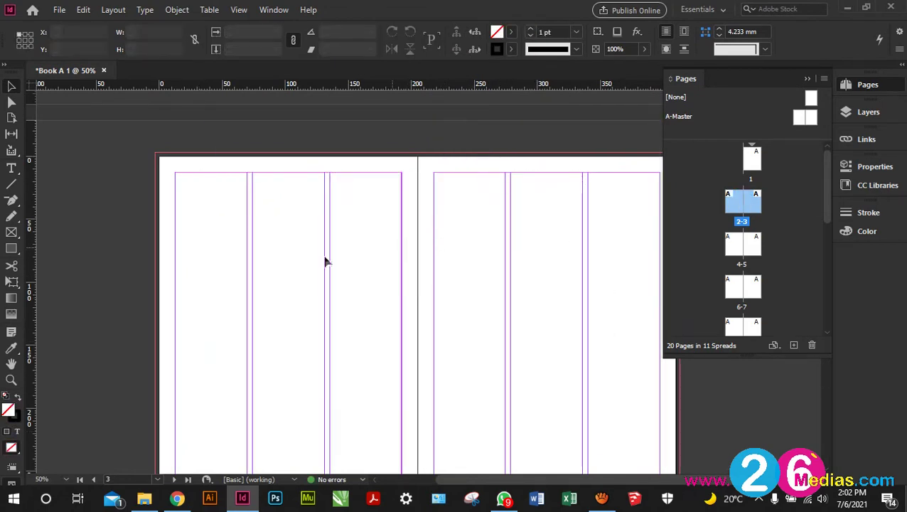
scroll(277, 259, right, 4)
scroll(279, 260, down, 1)
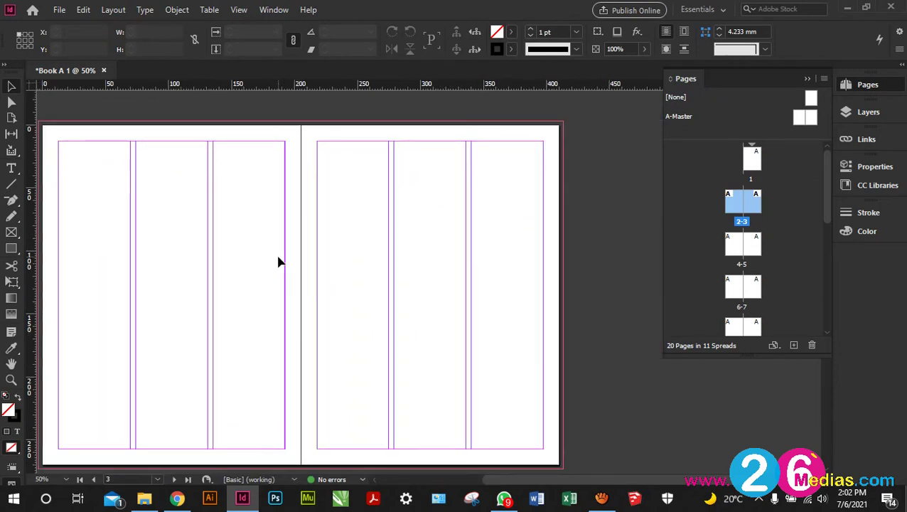
click(601, 498)
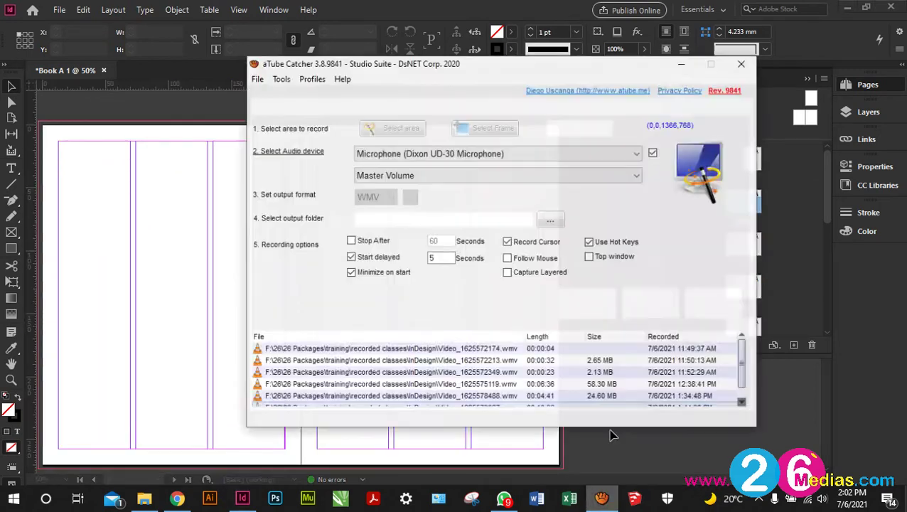
Minimize the aTube Catcher window and go to page 13 on spread 12-13 of the document
click(681, 59)
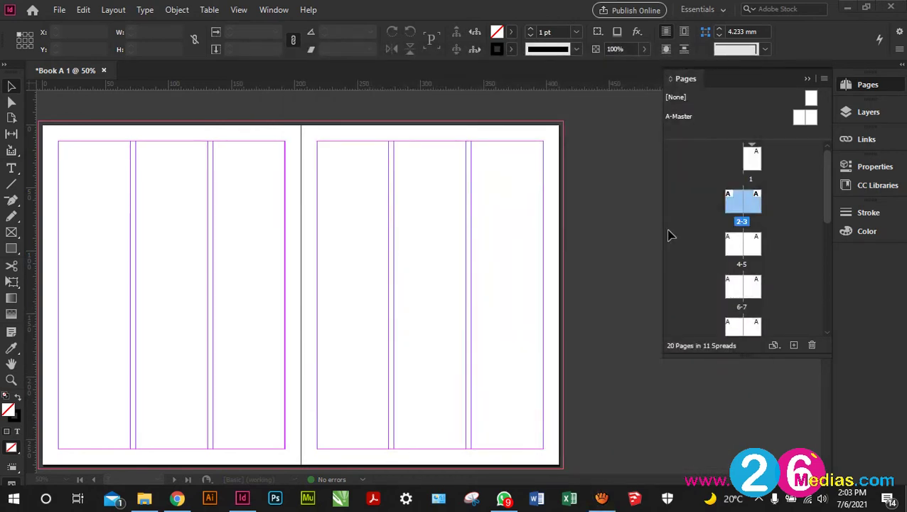
scroll(749, 246, down, 3)
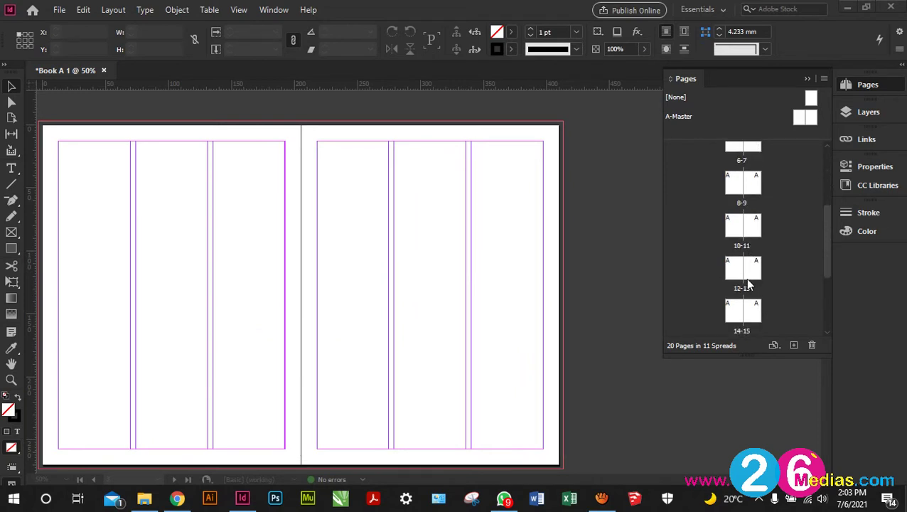
click(752, 274)
double_click(752, 274)
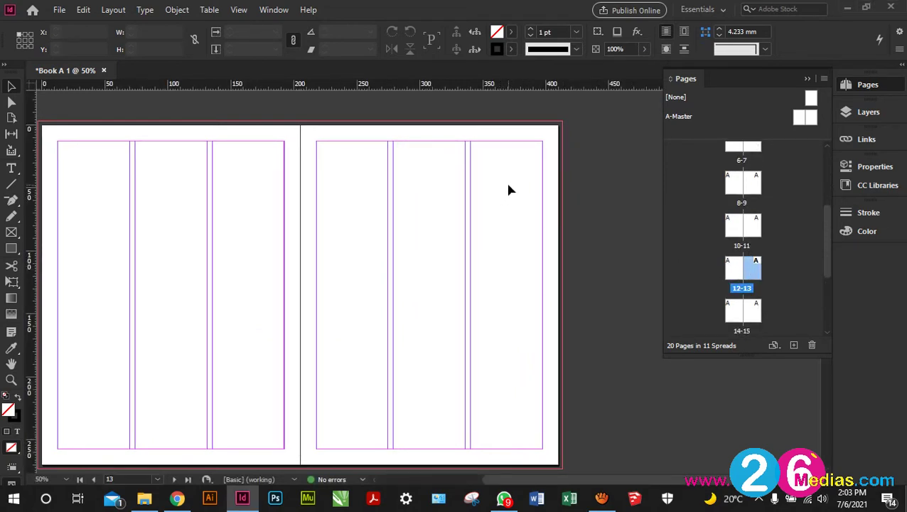
Switch to File Explorer and open the folder "13 - Africa Innovates with Centralidade"
click(144, 500)
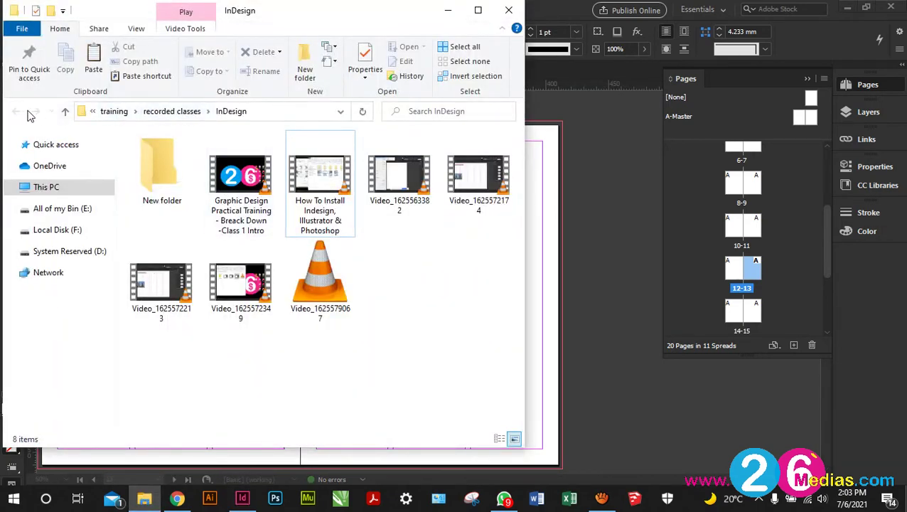
click(56, 150)
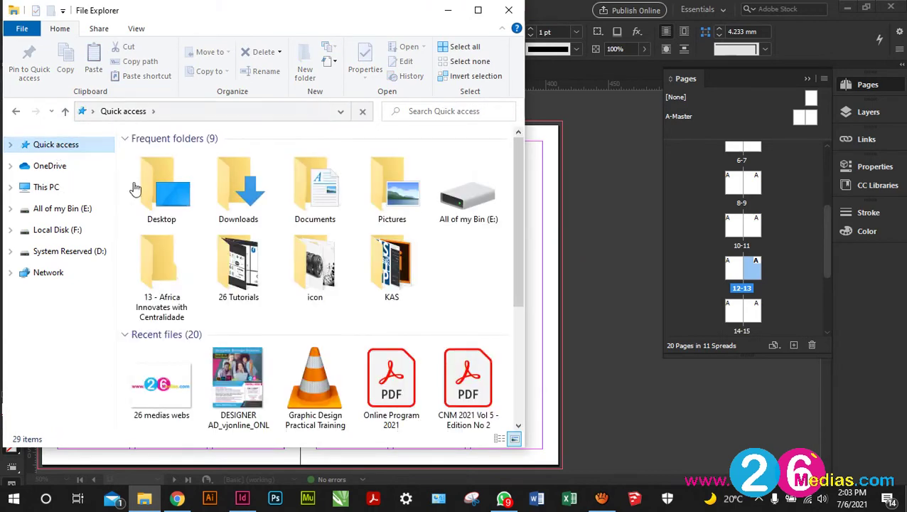
click(163, 271)
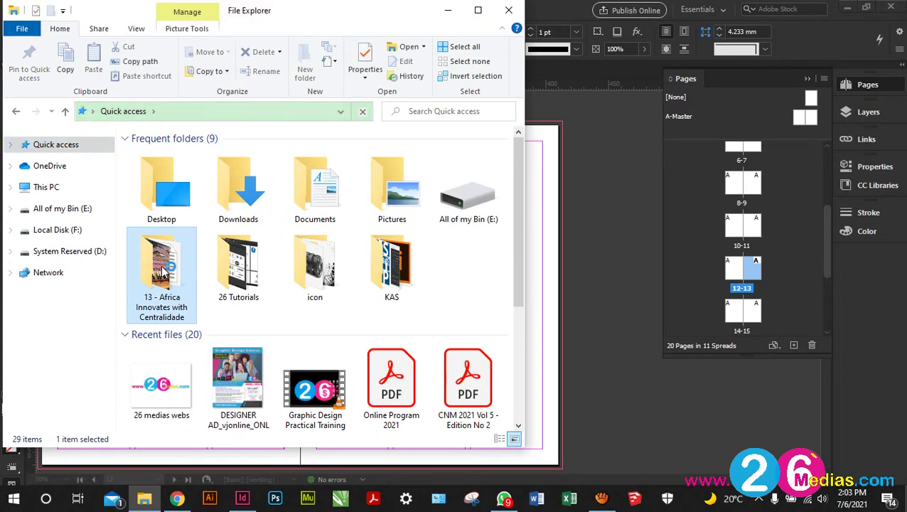
double_click(164, 269)
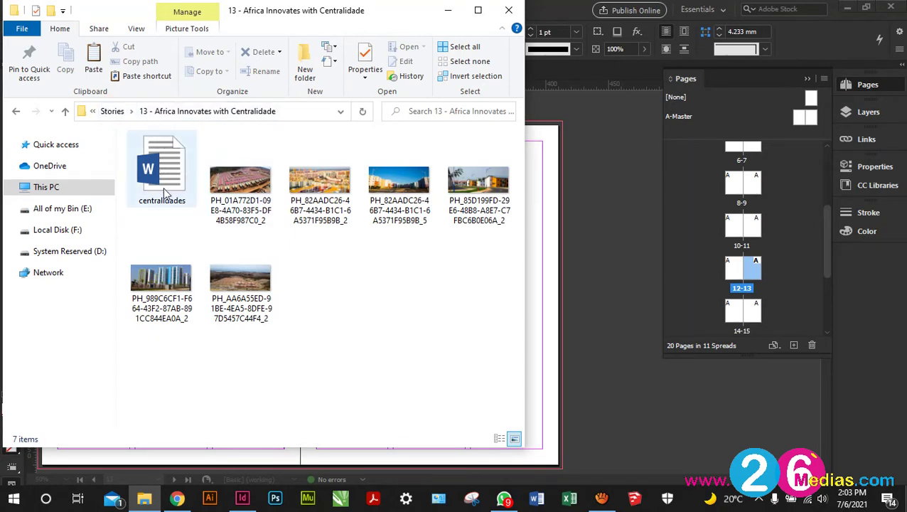
Place the photo PH_82AADC26-46B7-4434-B1C1-6A5371F95B9B_2 across the upper part of page 13, about 208 by 91 mm
click(321, 187)
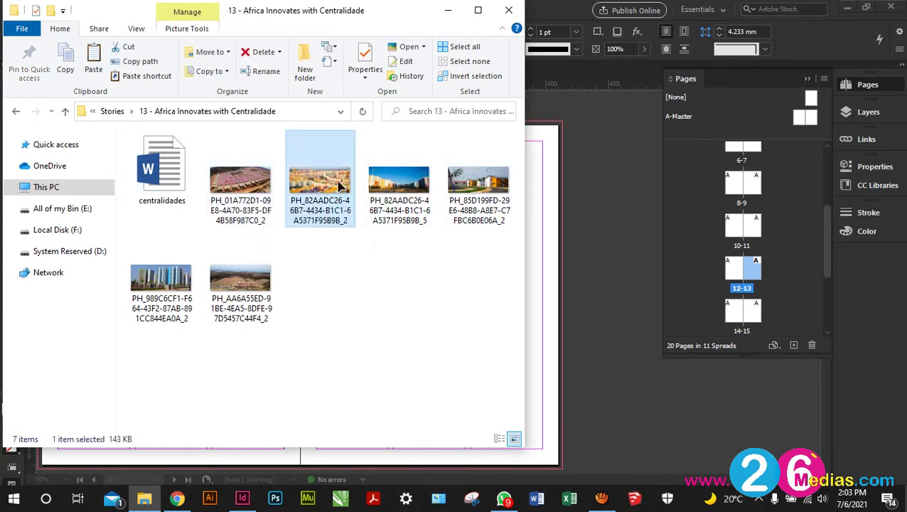
drag(323, 181, 578, 235)
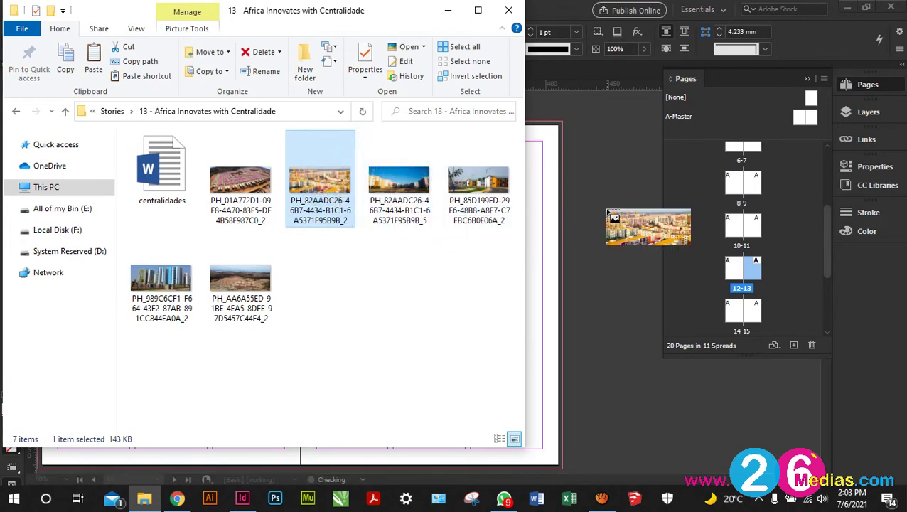
click(448, 10)
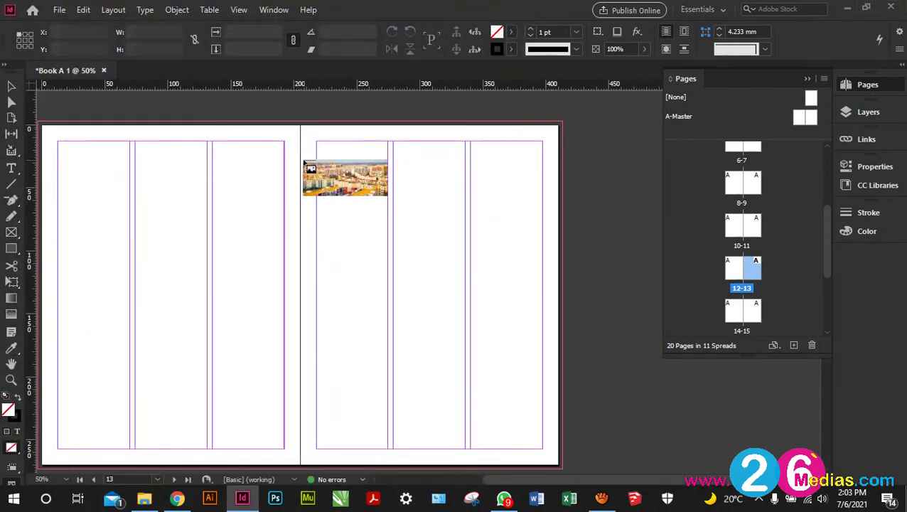
drag(300, 162, 561, 277)
drag(567, 216, 561, 211)
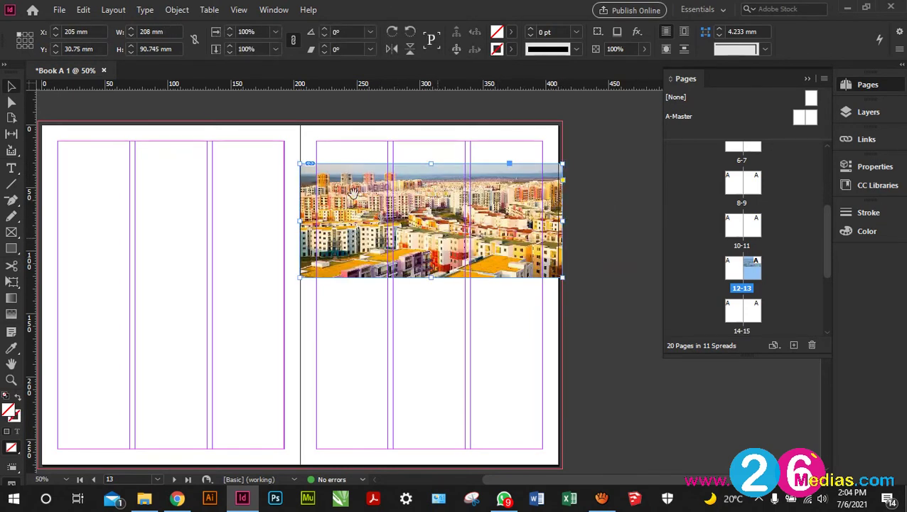
Draw a title text frame about 180 by 18 mm between the margins above the photo on page 13
click(12, 170)
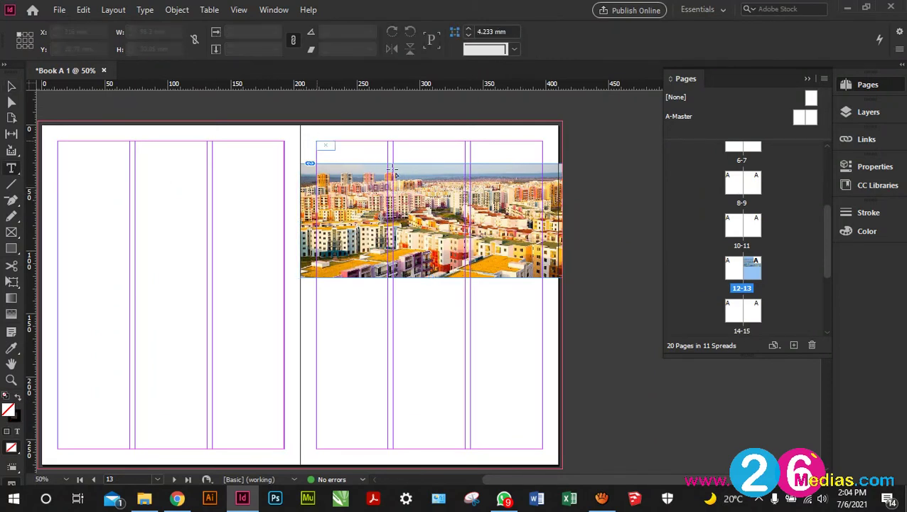
drag(317, 142, 547, 165)
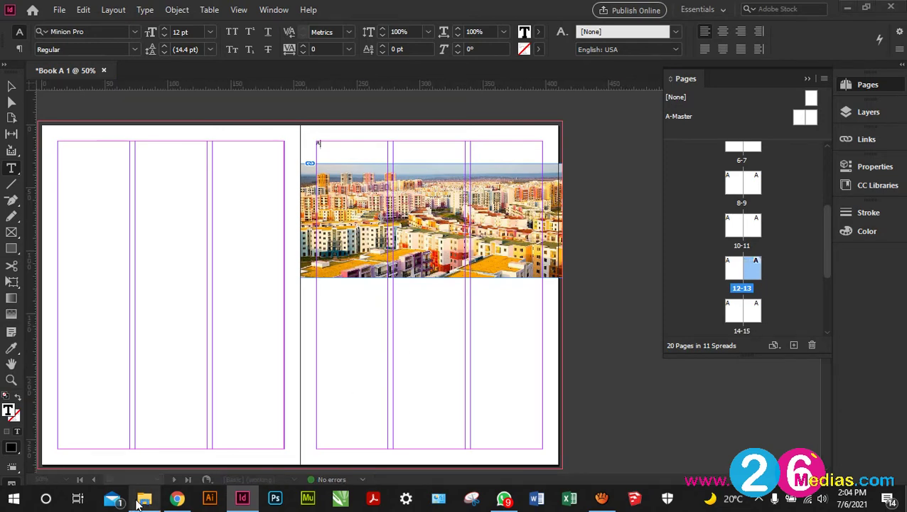
Switch to File Explorer, open the Word document centralidades and return to the InDesign page
click(144, 499)
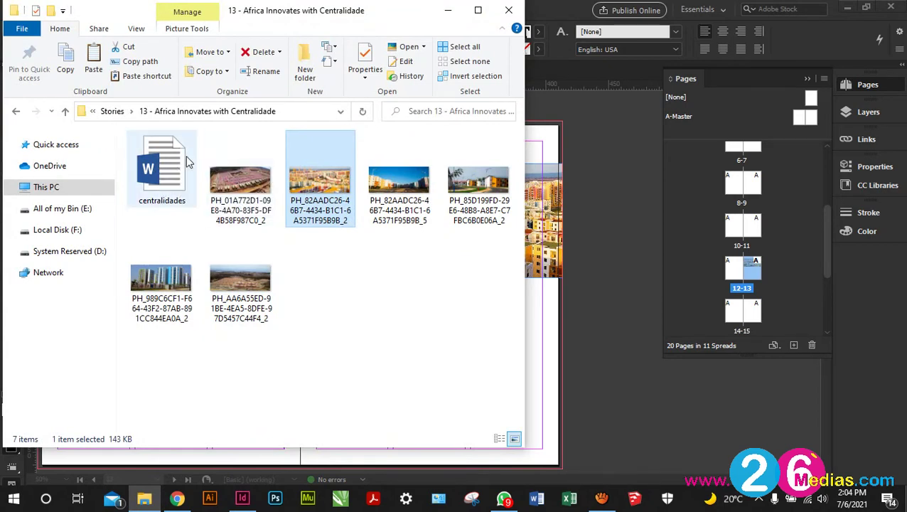
double_click(164, 162)
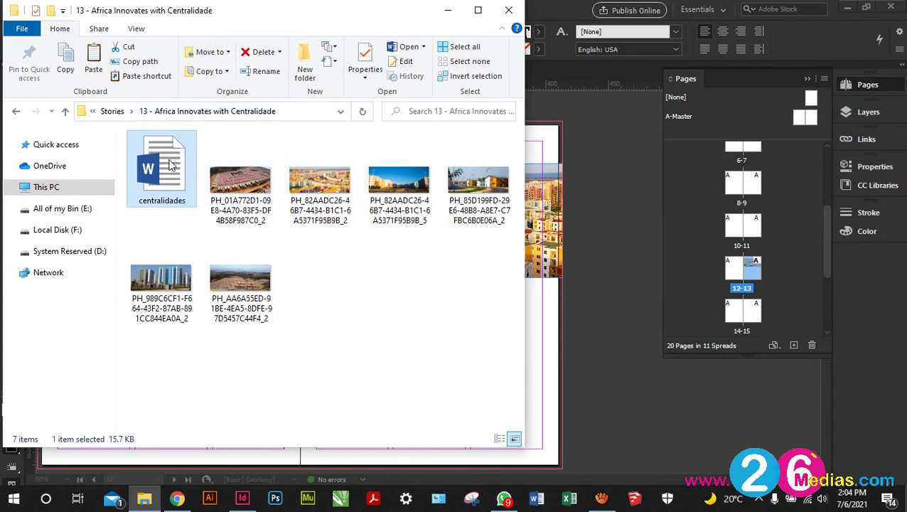
click(447, 10)
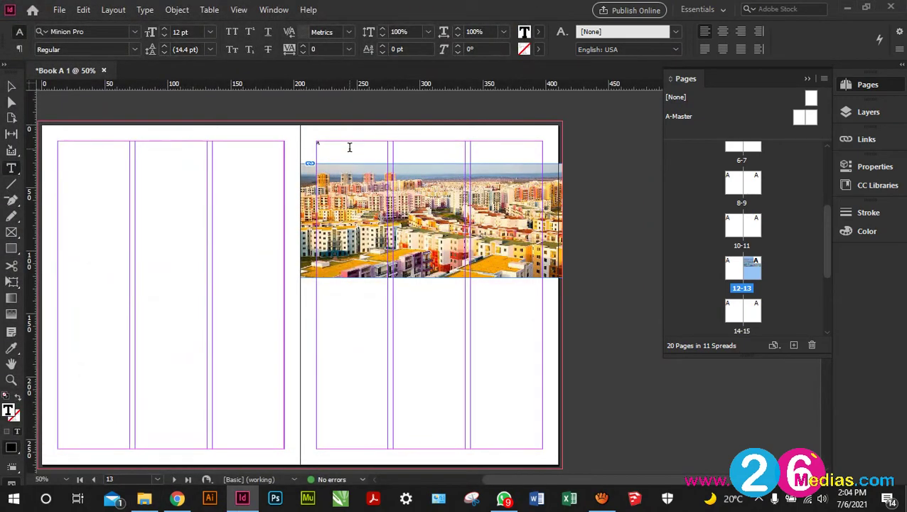
Enter the title "Africa Innovates With Housing" in the frame above the photo and set it in all caps
text(l)
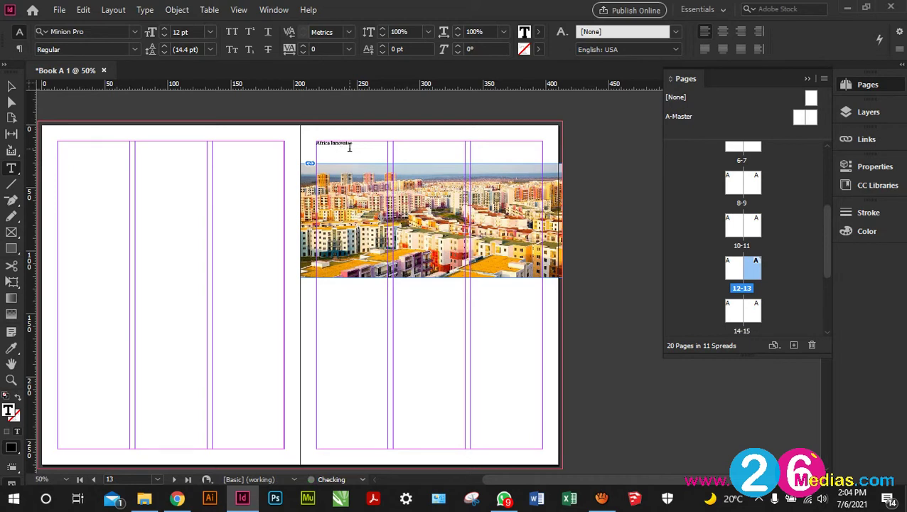
text(n With Housing)
key(ctrl+a)
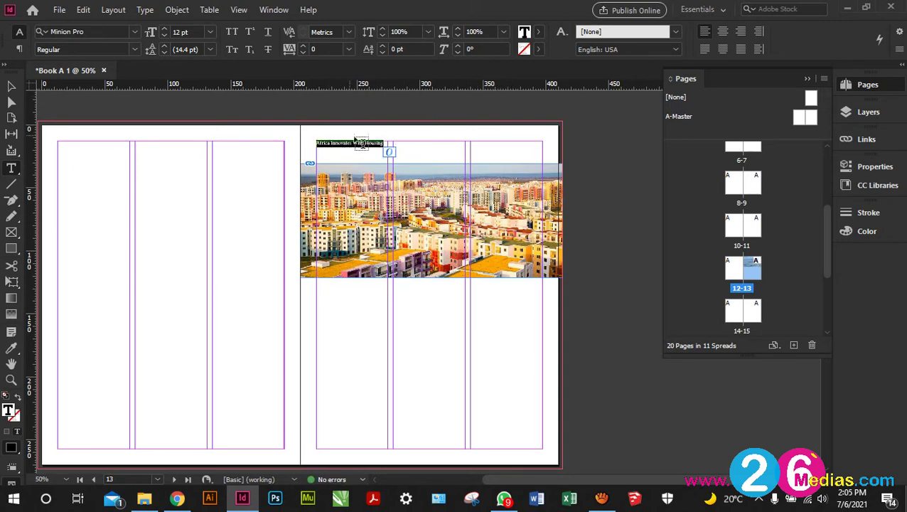
click(232, 33)
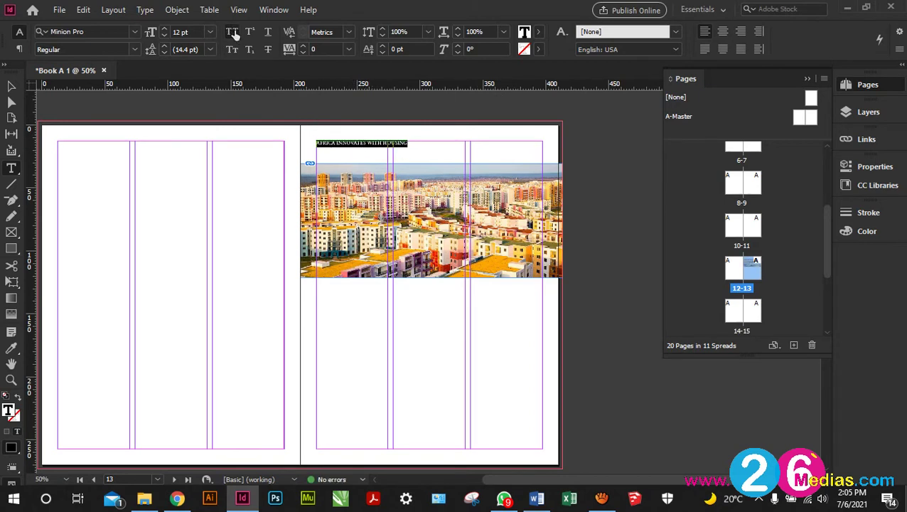
Set the page 13 title's font size to 28 pt and centre it in its frame
click(167, 31)
click(166, 30)
click(166, 30)
click(166, 30)
click(166, 31)
click(166, 30)
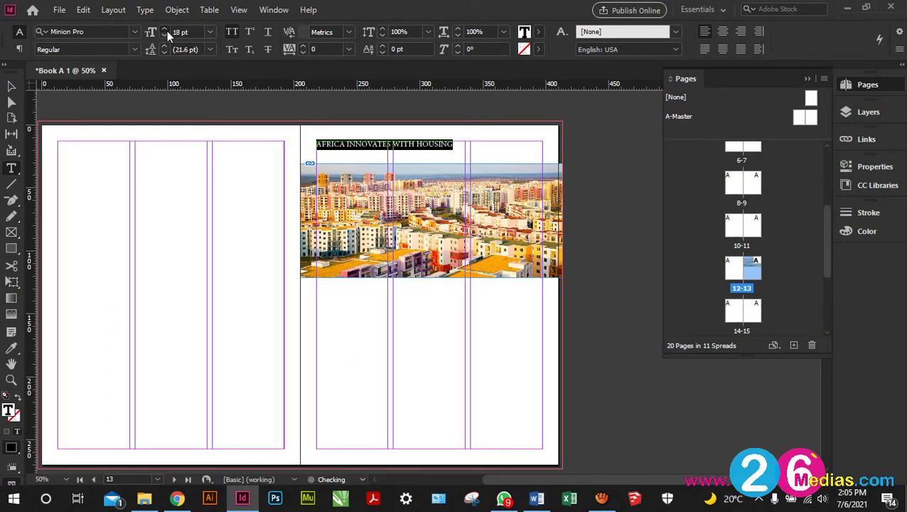
click(165, 29)
click(165, 30)
click(165, 30)
click(164, 30)
click(164, 30)
click(164, 30)
click(164, 29)
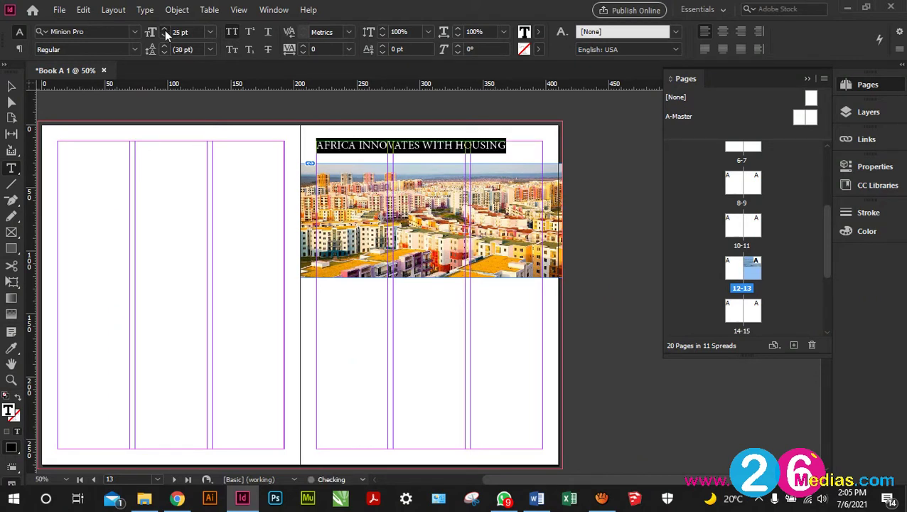
click(164, 30)
click(164, 30)
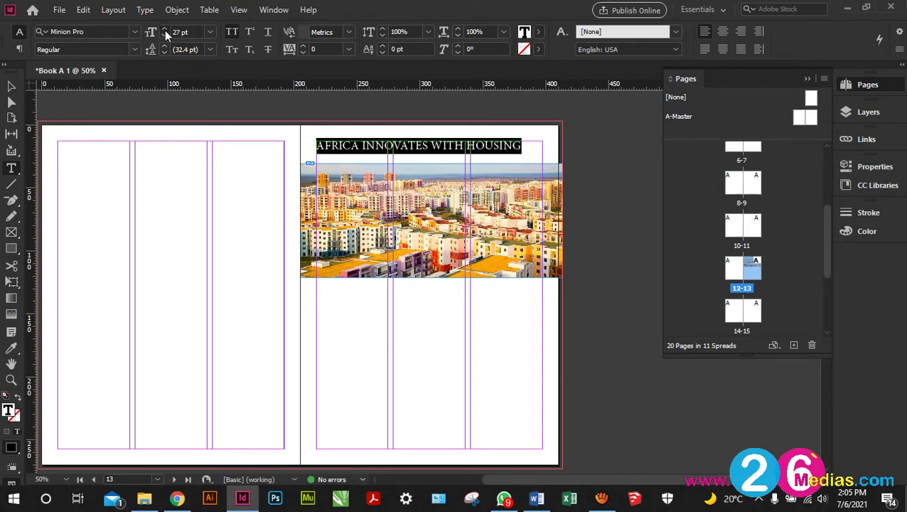
click(164, 30)
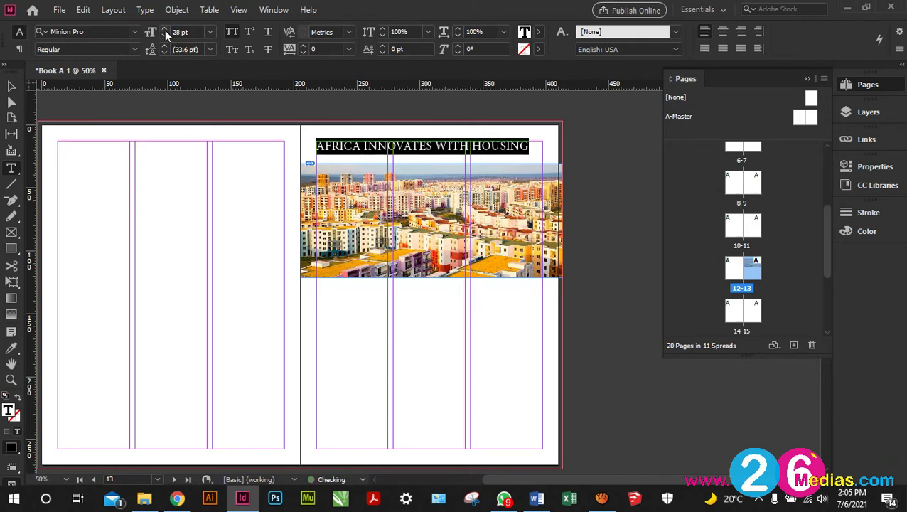
click(723, 32)
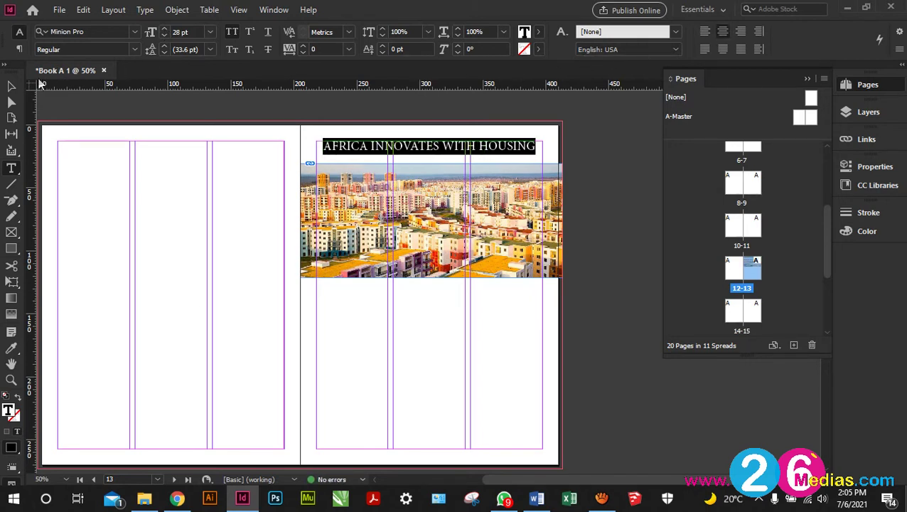
Move the title frame down to Y 15.875 mm and shorten it to a height of 14.875 mm, ending at the photo's upper edge
click(11, 86)
click(430, 143)
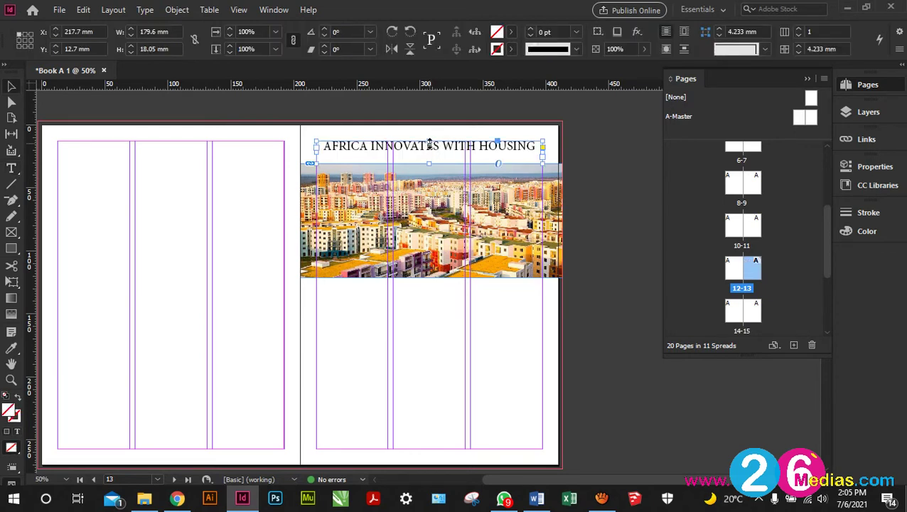
key(shift+Down)
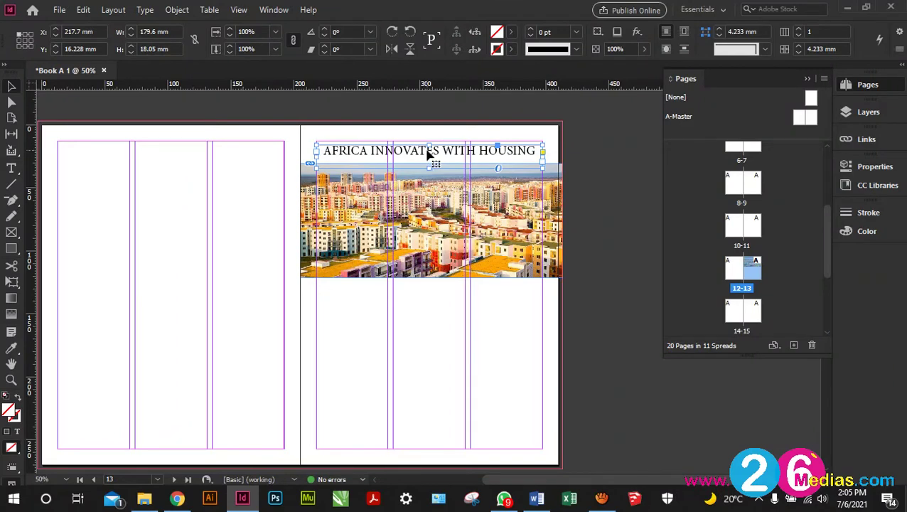
key(Up)
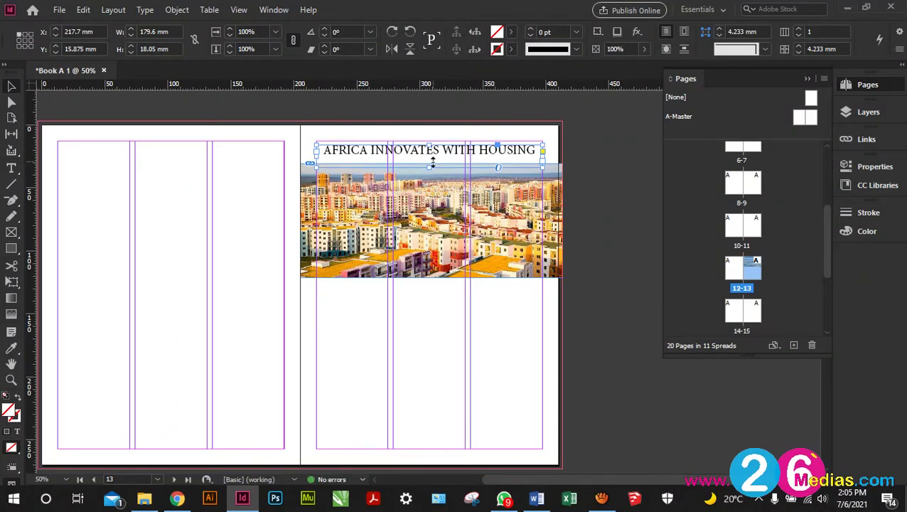
drag(431, 166, 426, 162)
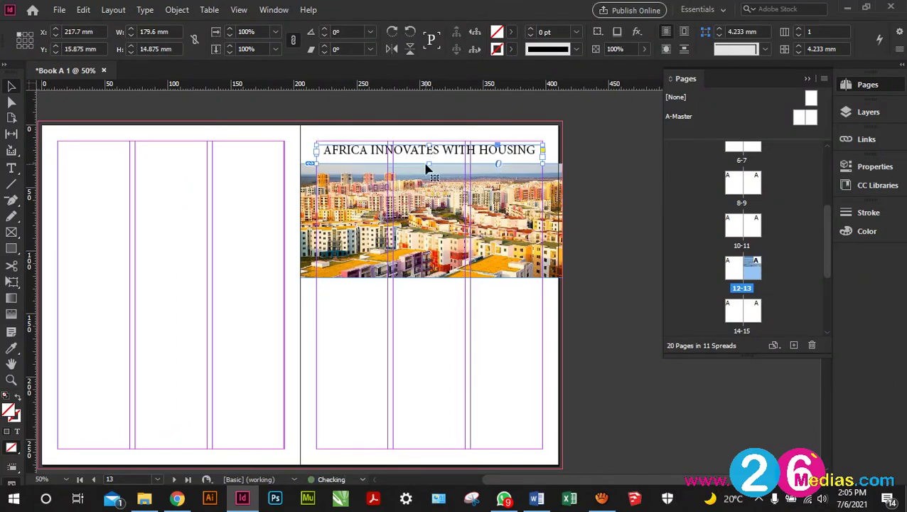
click(415, 299)
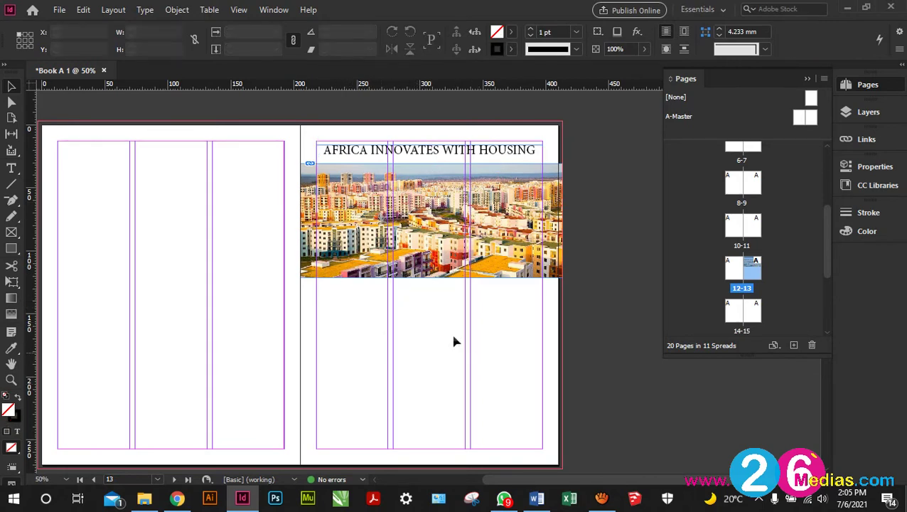
Switch to Word and copy all of the centralidades text below the heading, through the closing paragraph, then return to InDesign
click(537, 497)
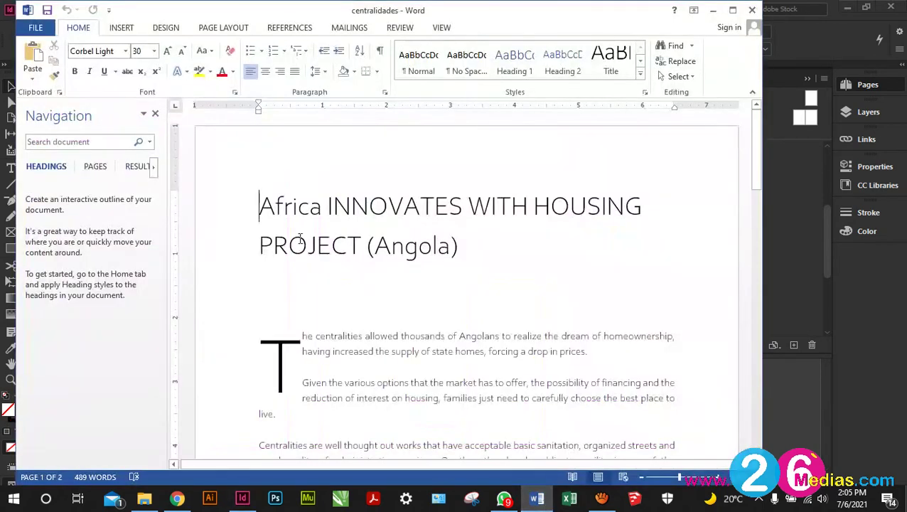
scroll(255, 227, down, 3)
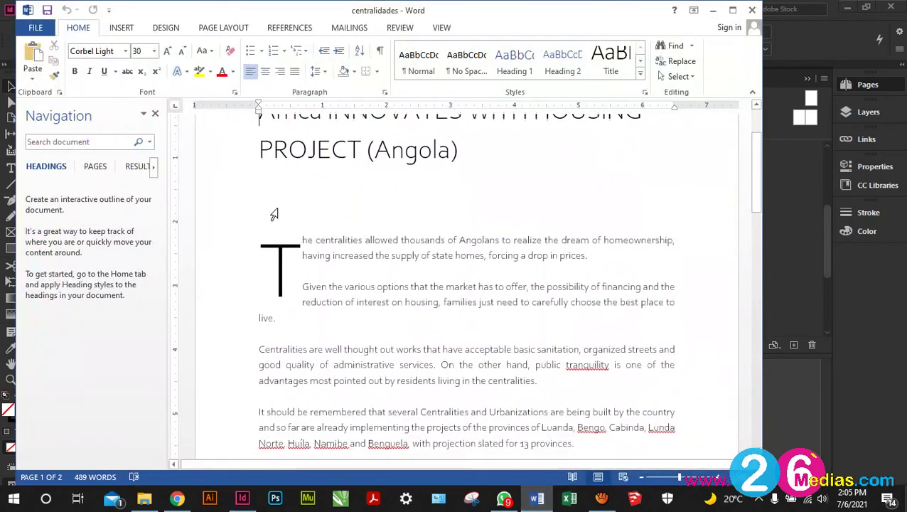
drag(273, 211, 472, 242)
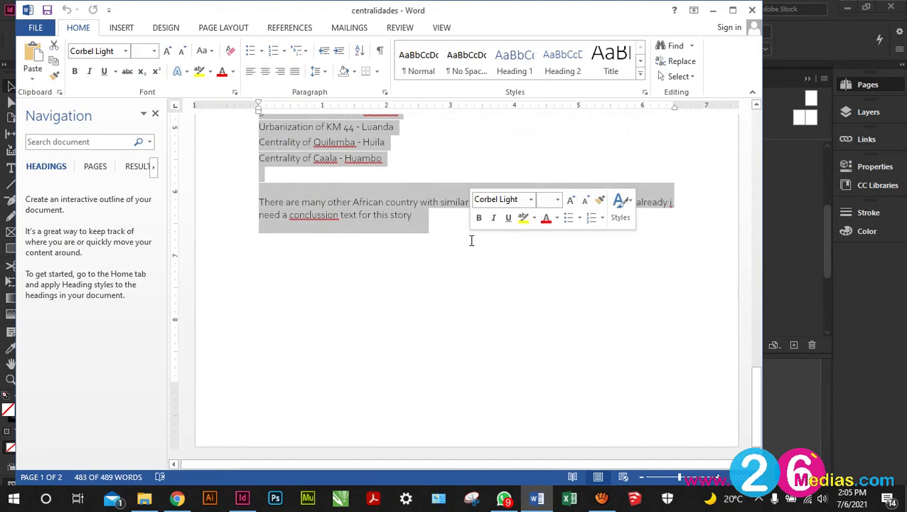
key(ctrl+c)
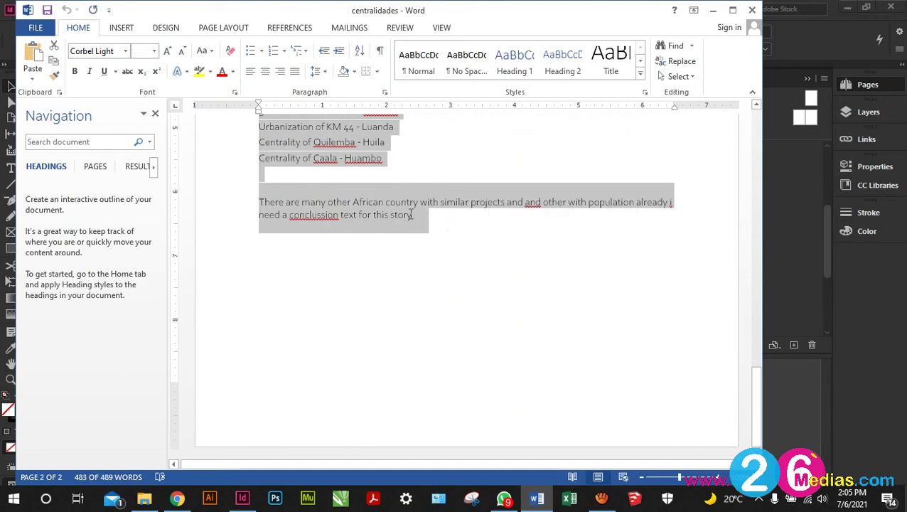
click(713, 10)
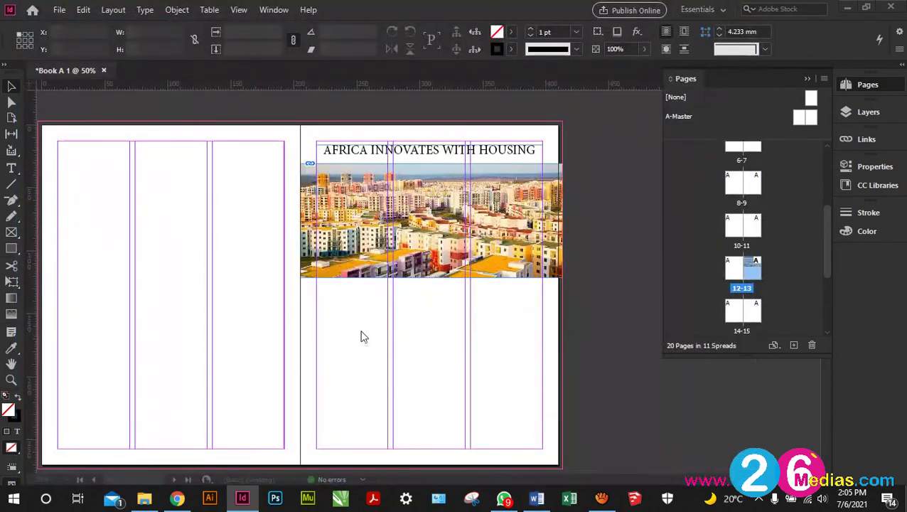
Create a text frame about 179.6 by 132.8 mm between page 13's margins below the photo, paste the copied article and remove the leading line breaks
click(12, 169)
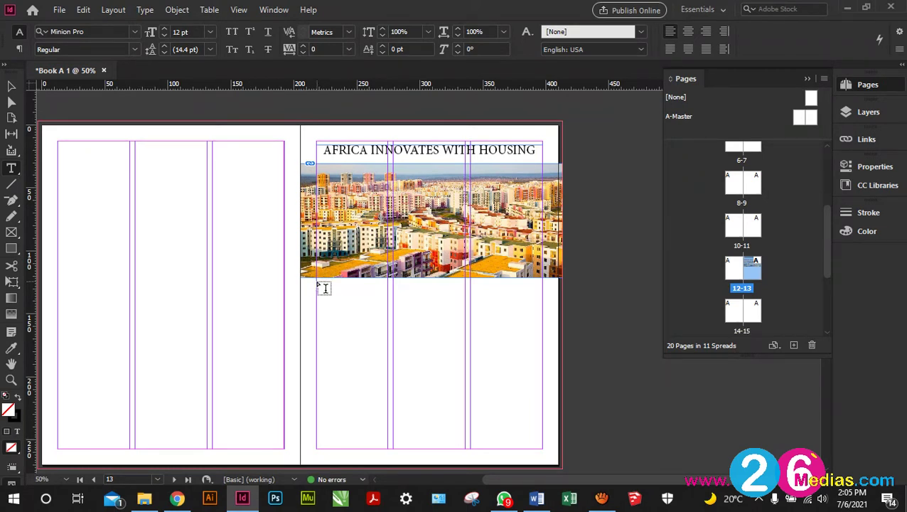
drag(327, 294, 542, 448)
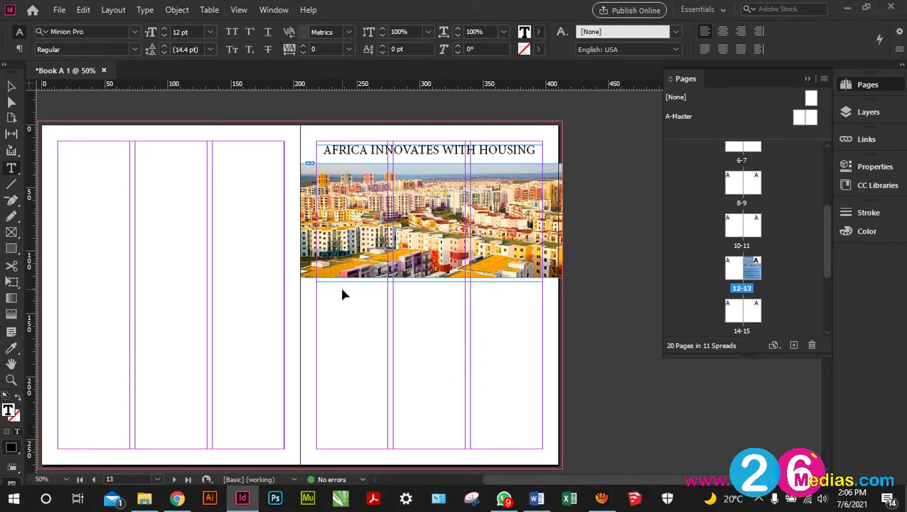
key(ctrl+v)
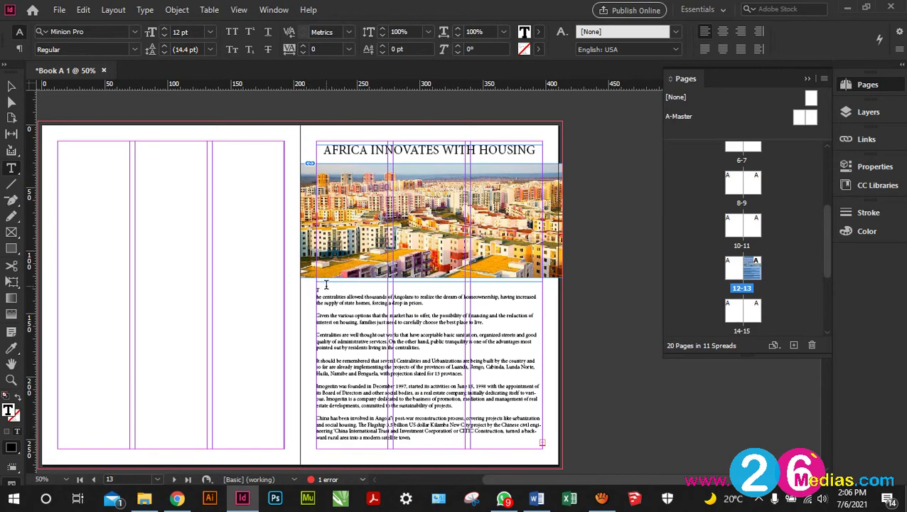
key(BackSpace)
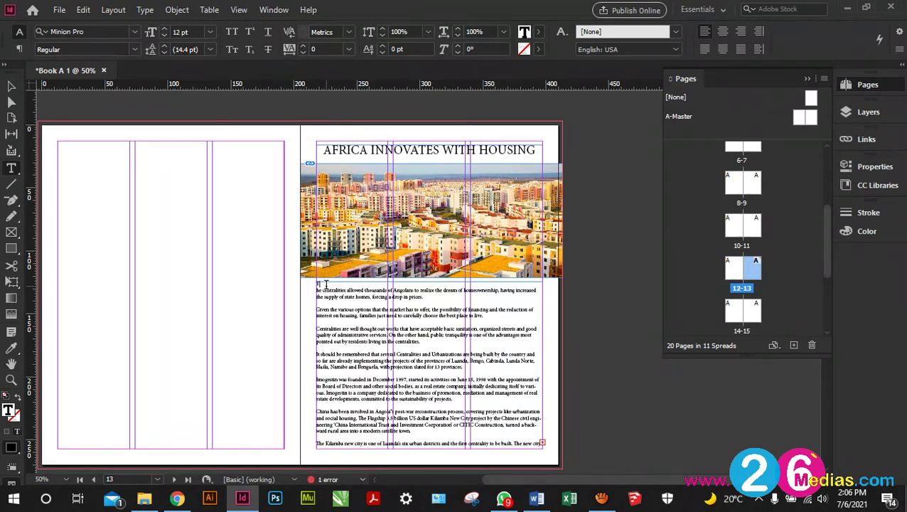
key(BackSpace)
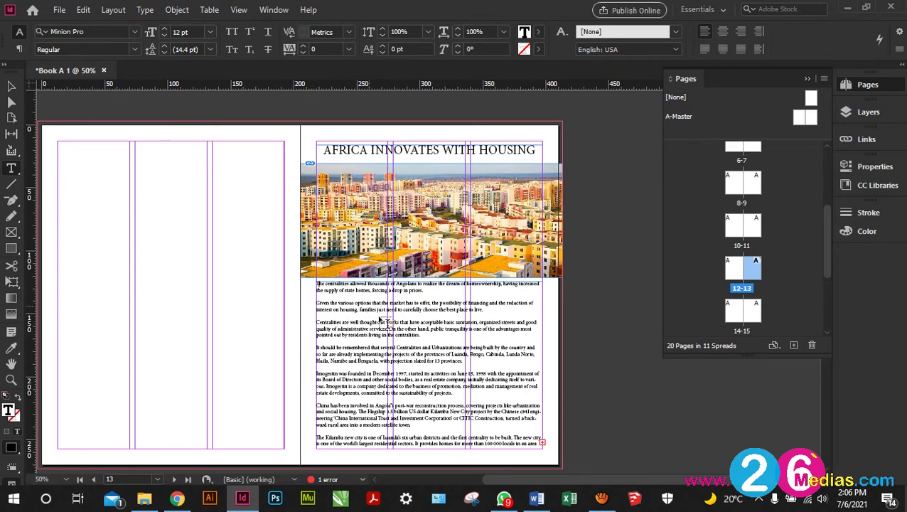
Set the font size of the whole article body text on page 13 to 9 pt
drag(385, 323, 351, 300)
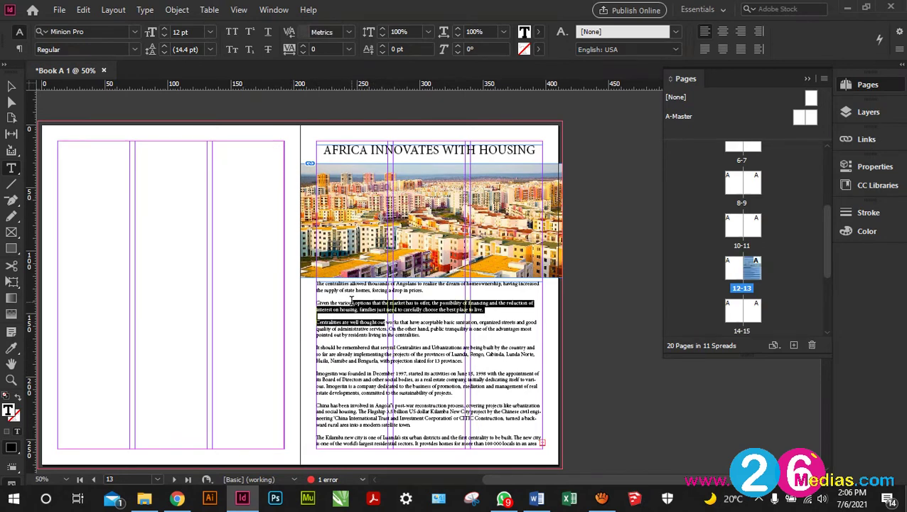
key(ctrl+a)
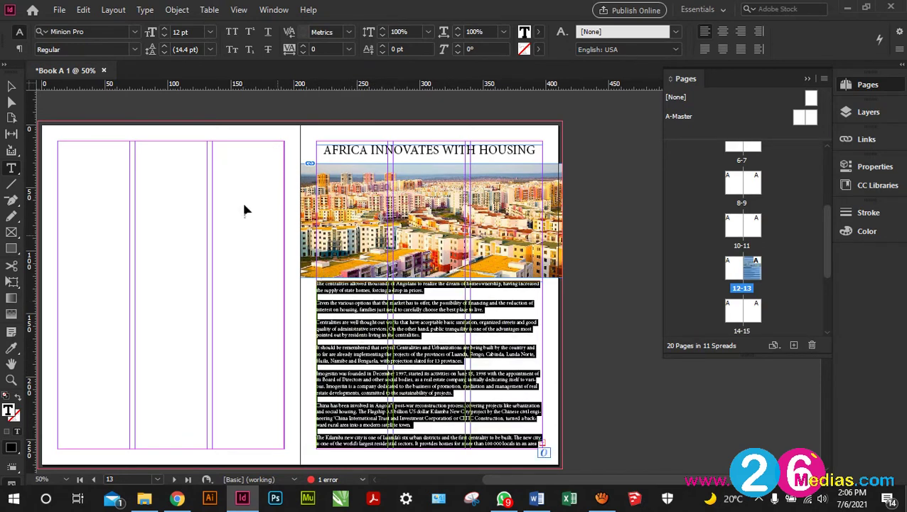
click(165, 37)
click(165, 37)
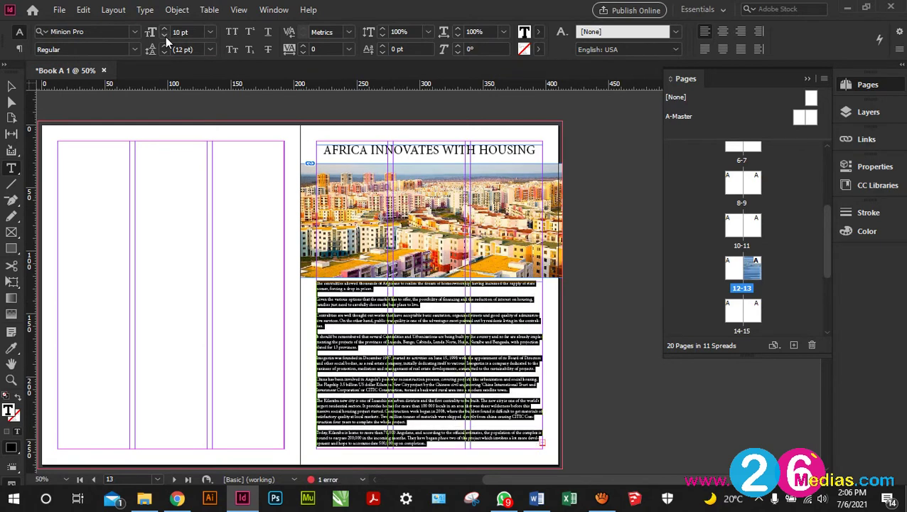
click(165, 37)
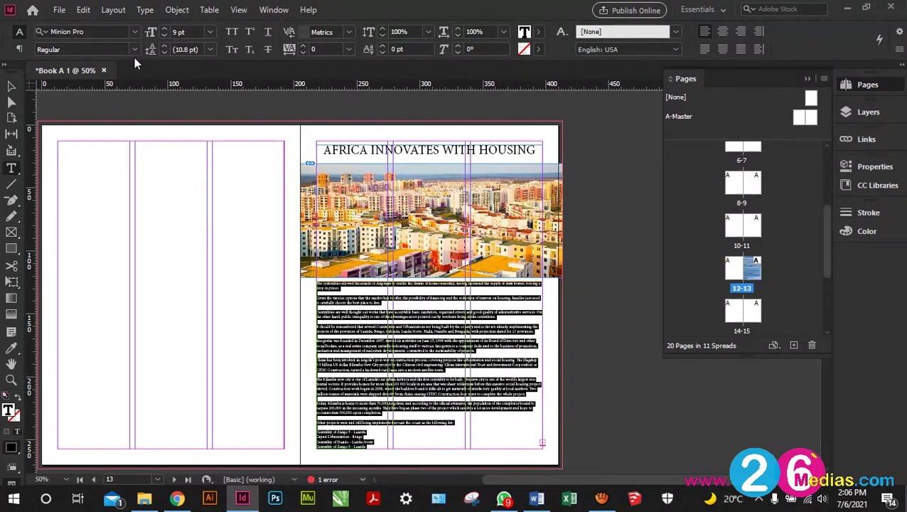
Divide the article's body text frame on page 13 into 3 columns
click(12, 89)
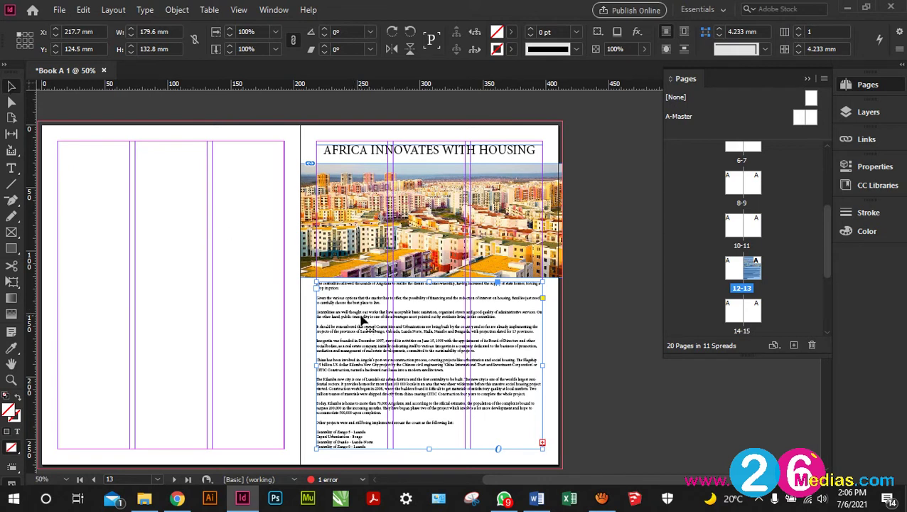
click(798, 29)
click(799, 29)
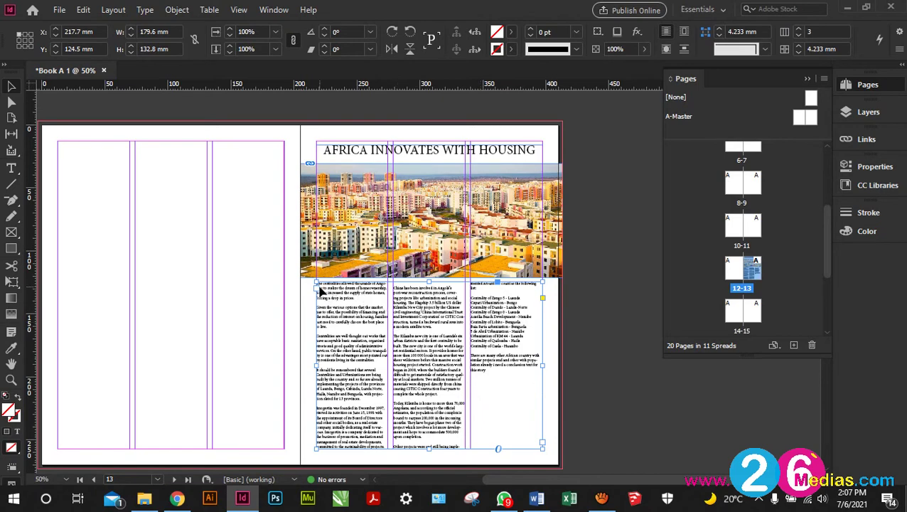
Give the article's opening paragraph a drop cap 3 lines deep on its first letter T
scroll(321, 287, up, 2)
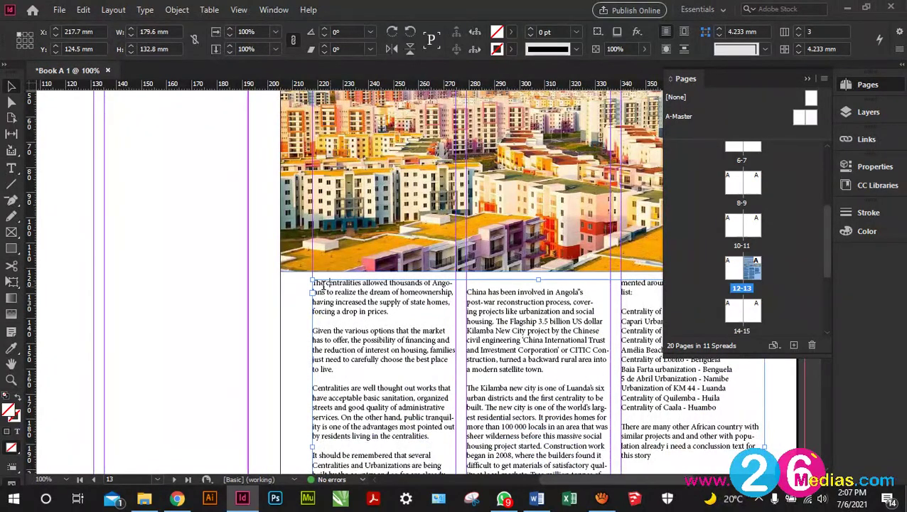
double_click(327, 283)
scroll(319, 283, up, 2)
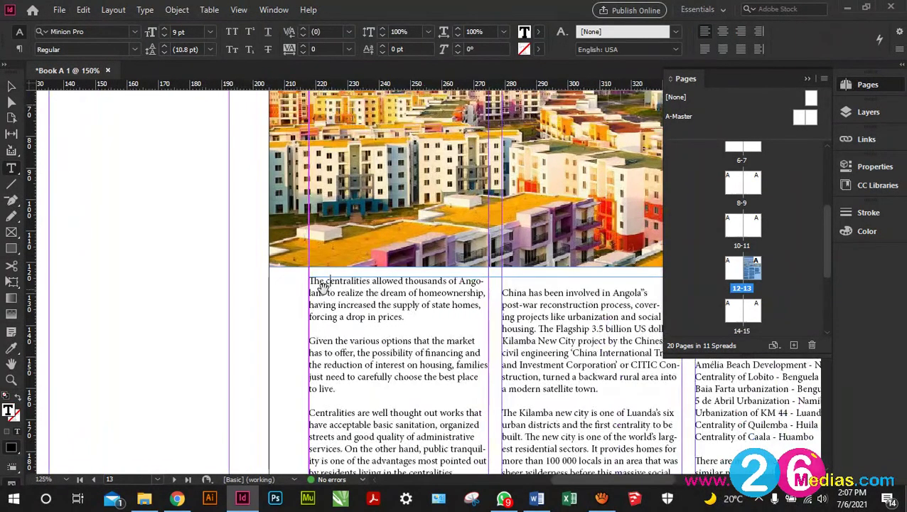
drag(307, 280, 314, 280)
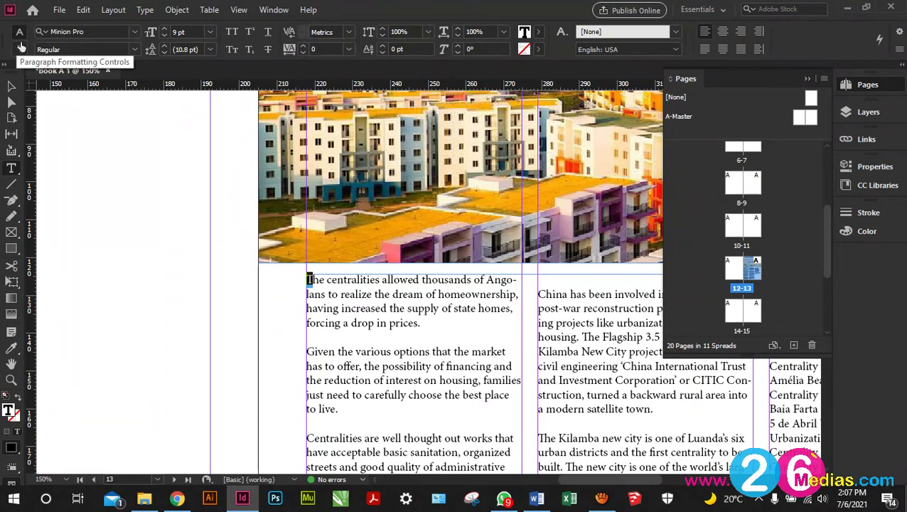
click(19, 50)
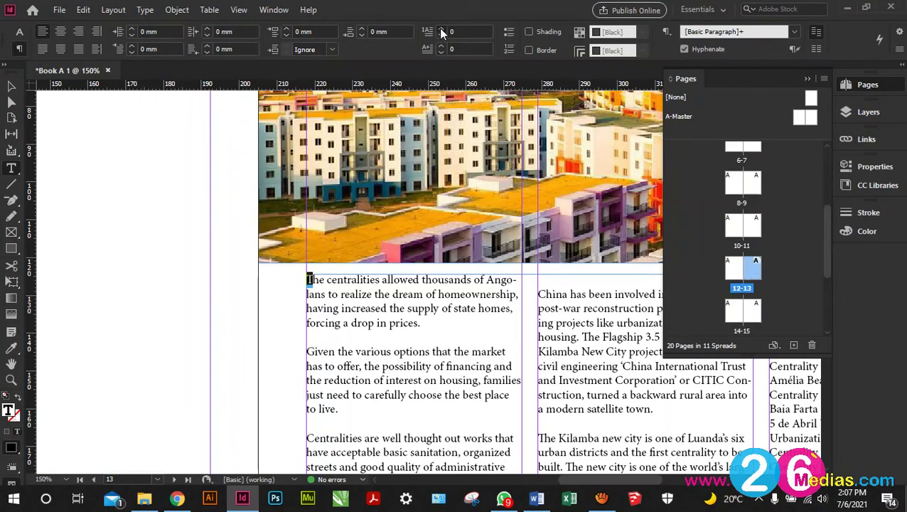
click(440, 29)
click(440, 29)
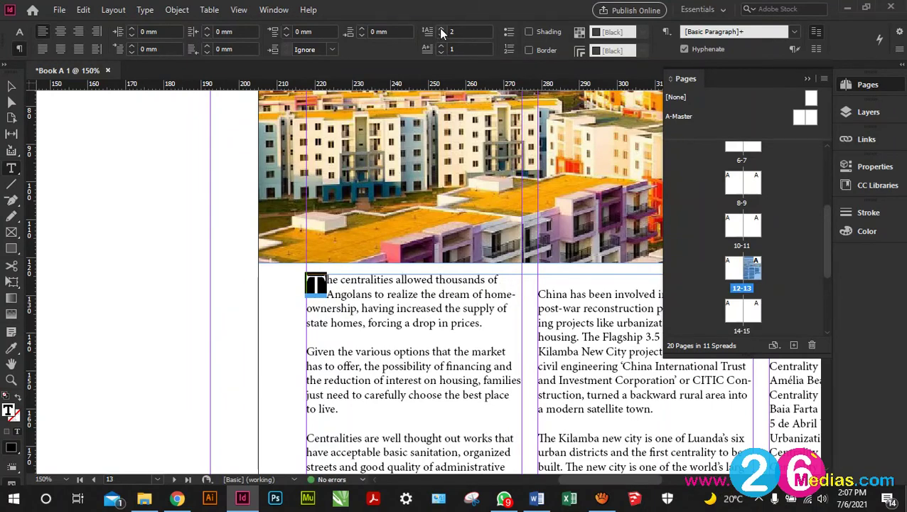
click(441, 29)
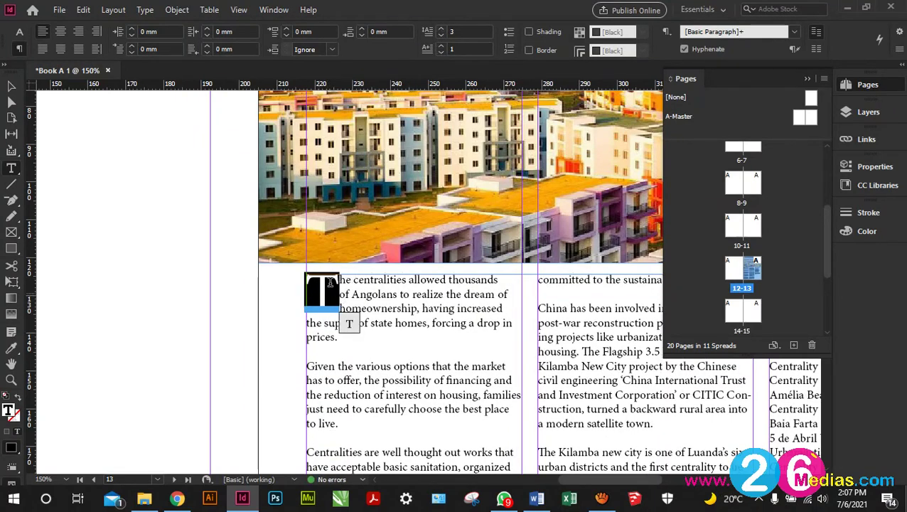
click(341, 279)
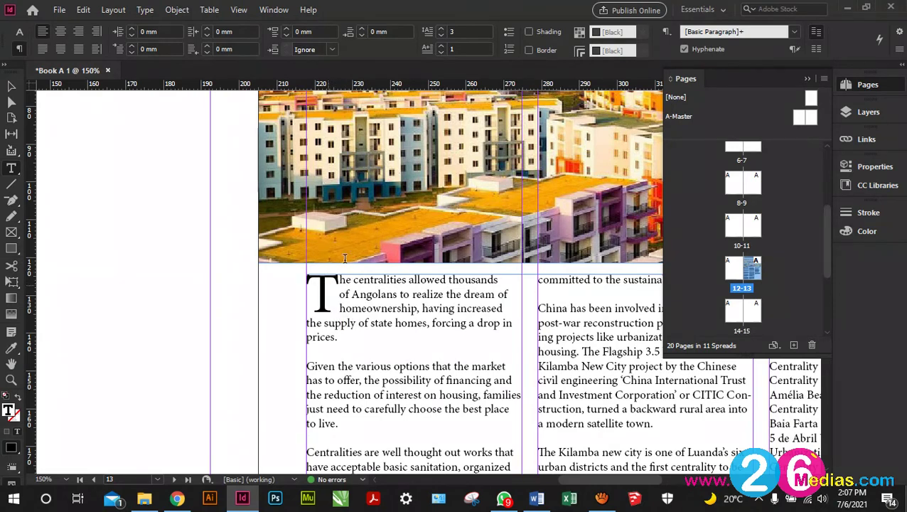
Fill the drop cap T with the yellow swatch C=0 M=0 Y=100 K=0
drag(319, 280, 310, 279)
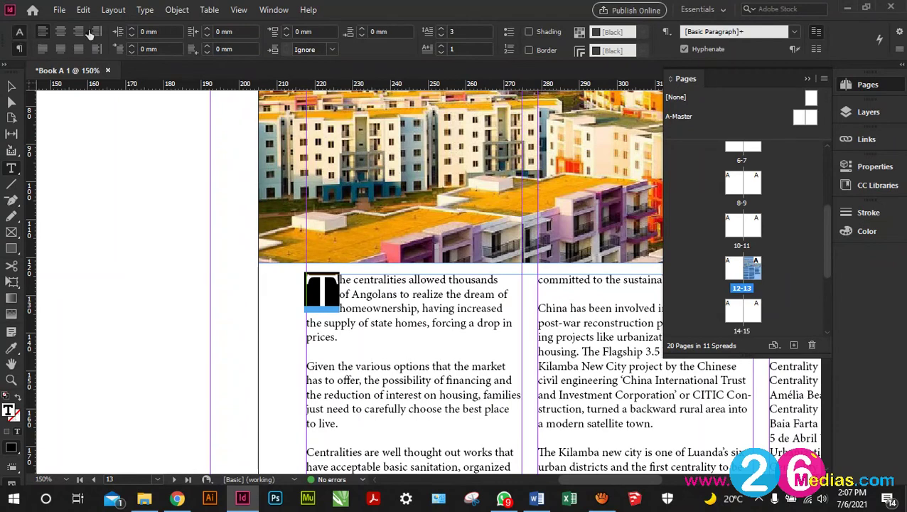
click(19, 31)
click(538, 31)
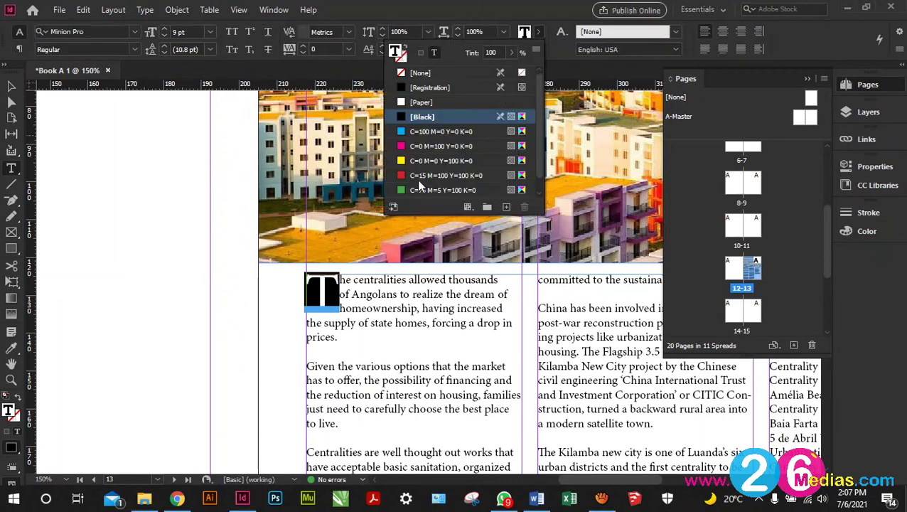
click(422, 162)
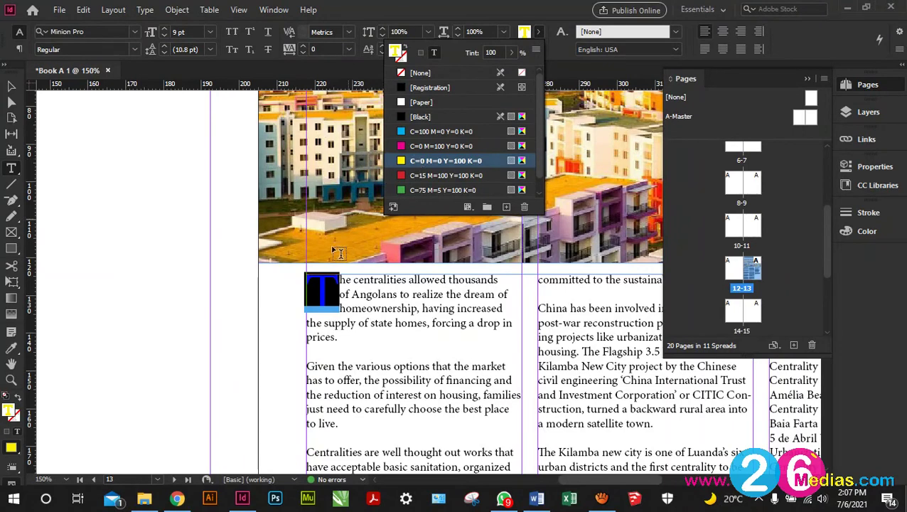
click(11, 86)
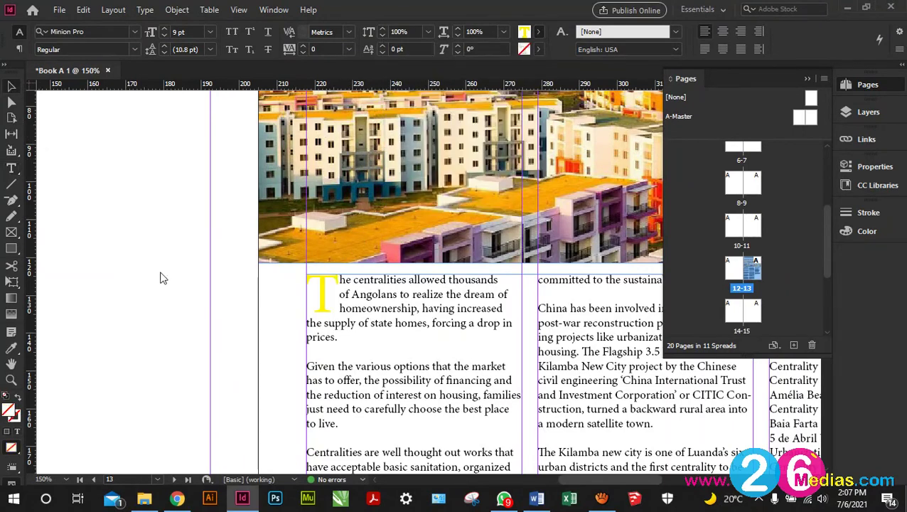
Outline the drop cap T with a [Black] stroke and deselect the text
key(t)
click(338, 279)
drag(321, 278, 309, 277)
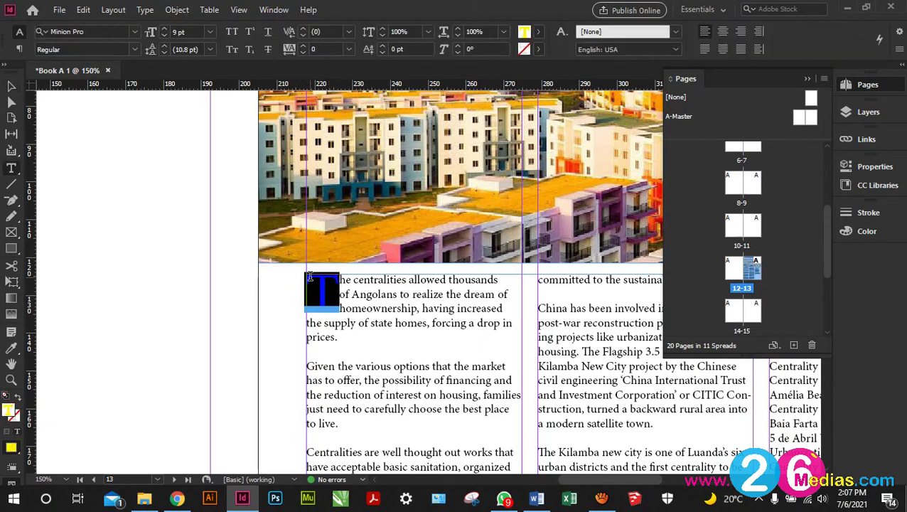
click(538, 49)
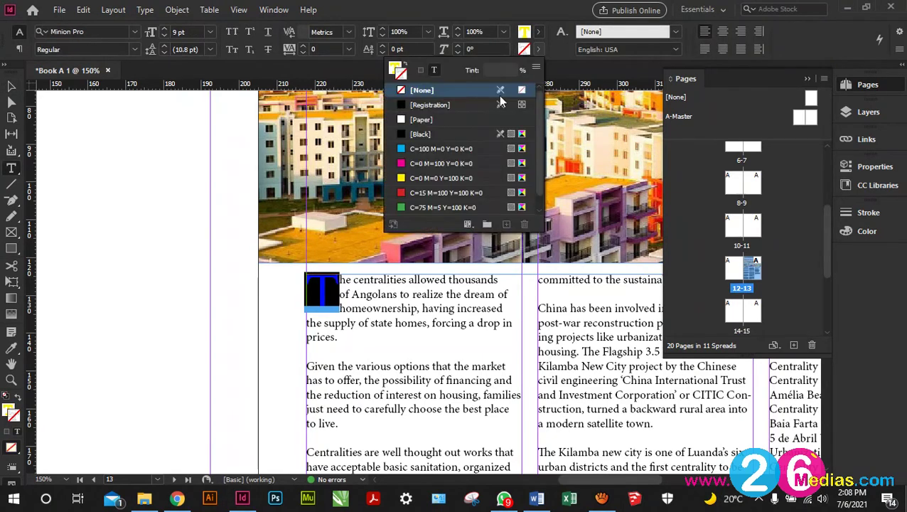
click(456, 133)
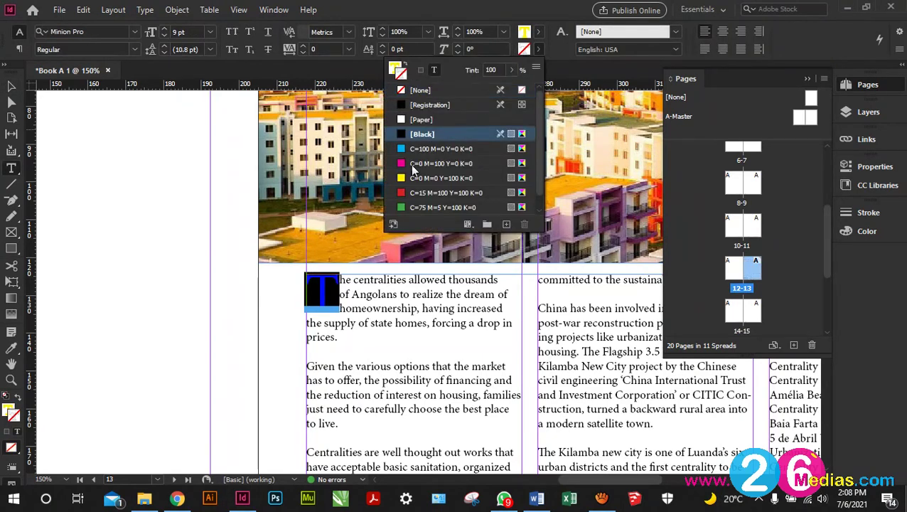
click(331, 287)
click(11, 86)
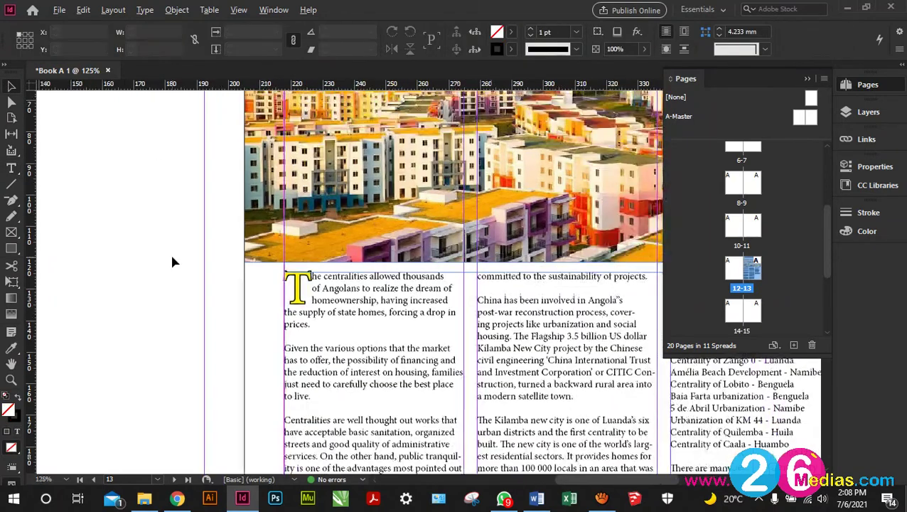
Load the PH_85D199FD and PH_989C6CF1 photos from the story folder and place the first below the third column's text, extending to page 13's outer bleed
scroll(174, 263, down, 1)
scroll(172, 257, down, 3)
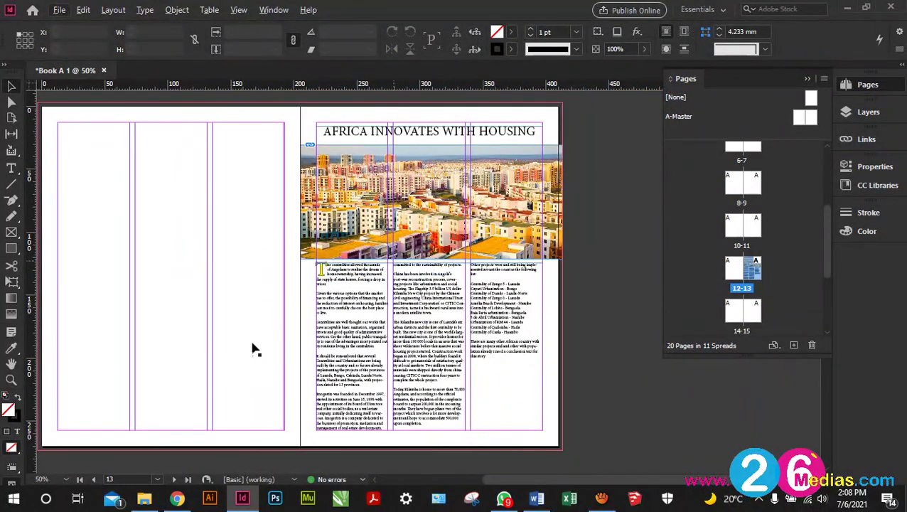
click(144, 497)
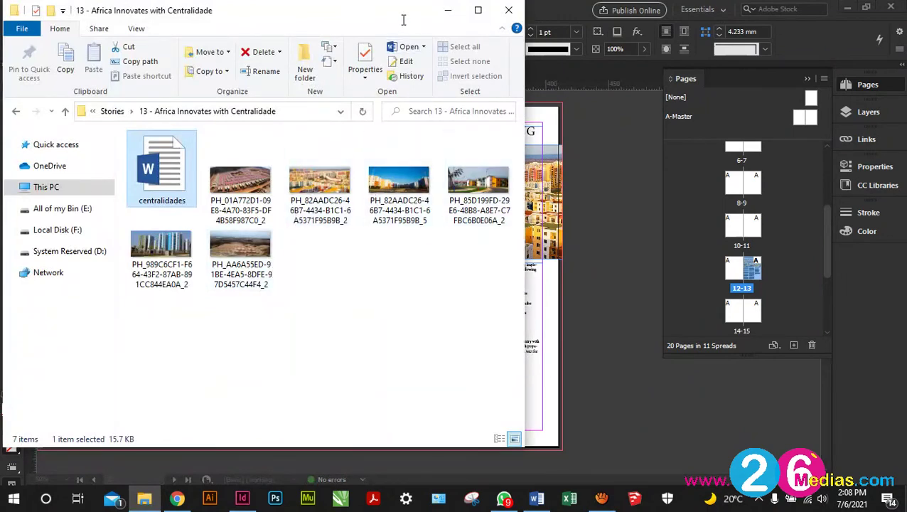
drag(403, 18, 199, 61)
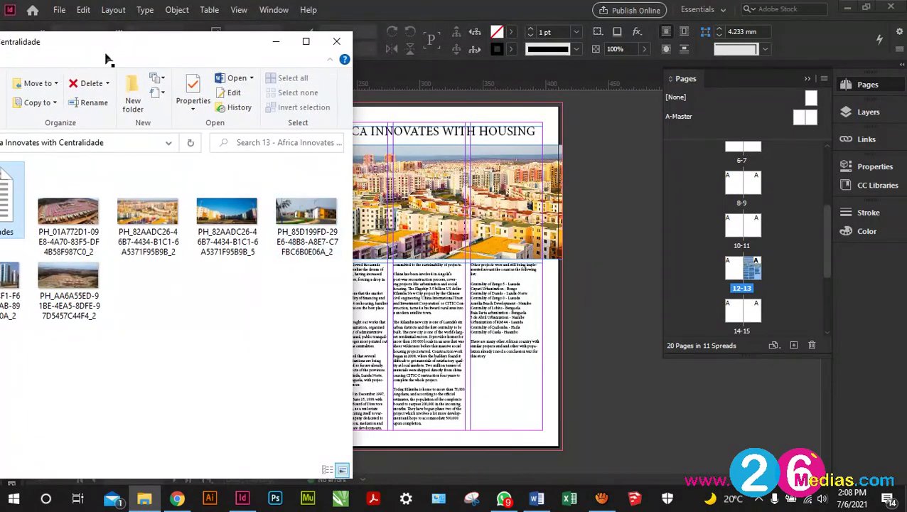
drag(110, 44, 176, 31)
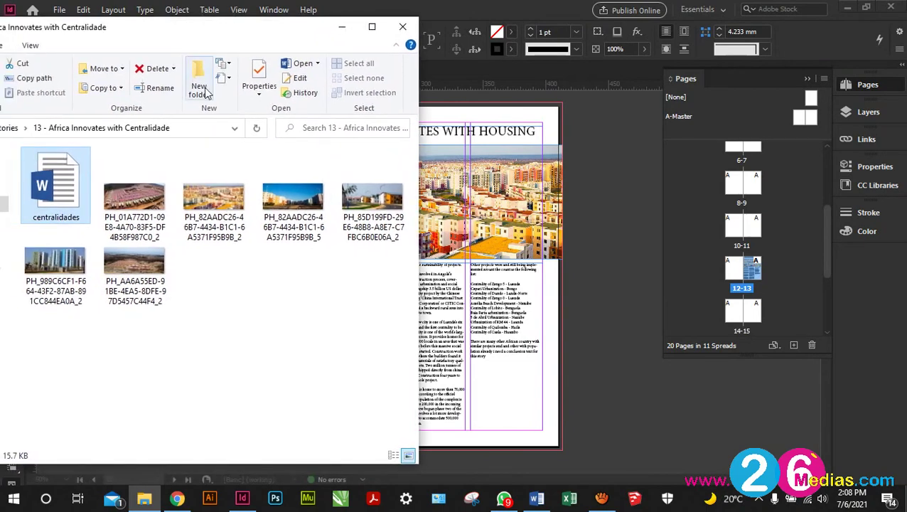
click(361, 191)
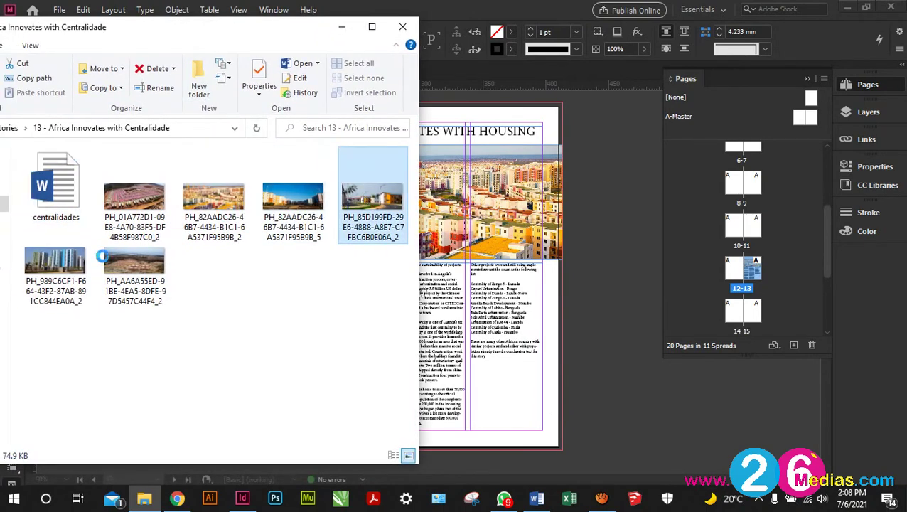
ctrl+click(45, 267)
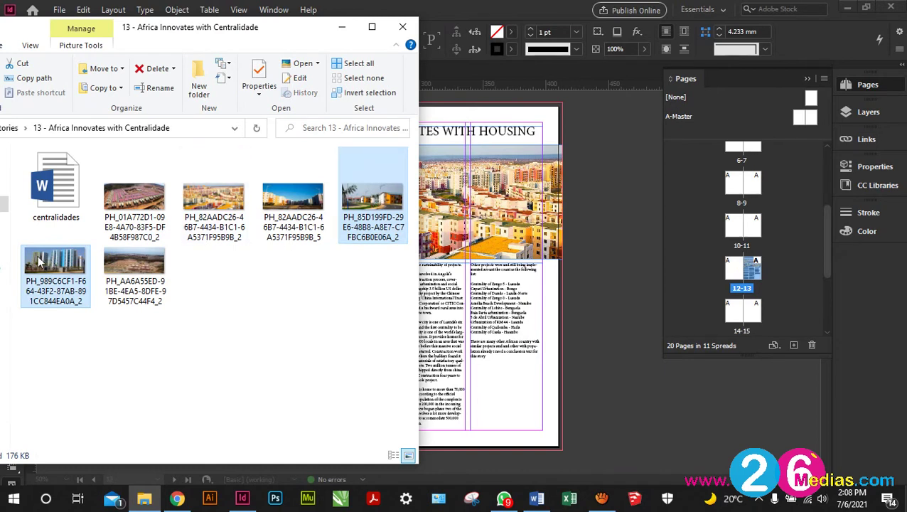
drag(50, 265, 524, 370)
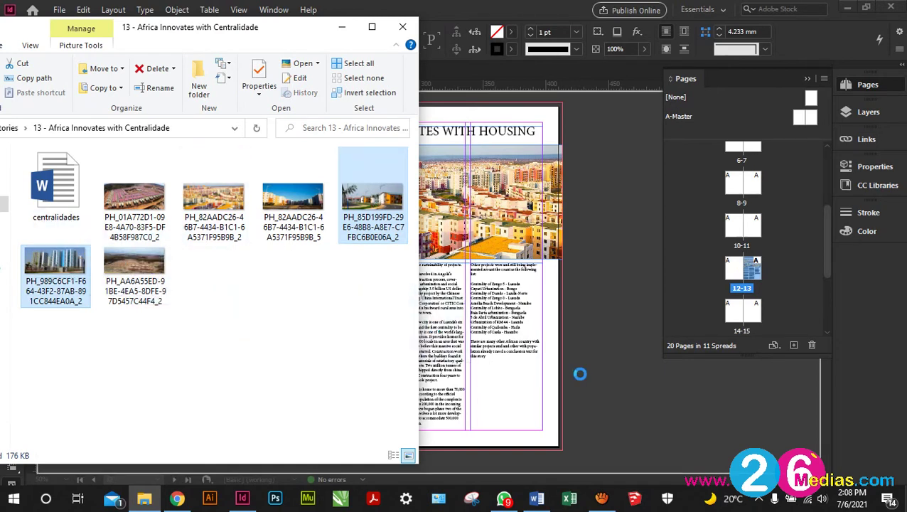
click(342, 27)
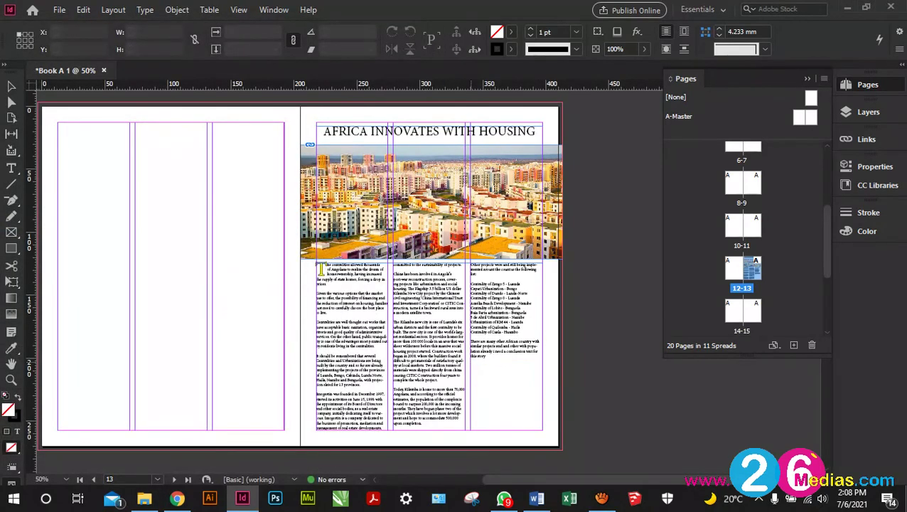
drag(470, 363, 562, 402)
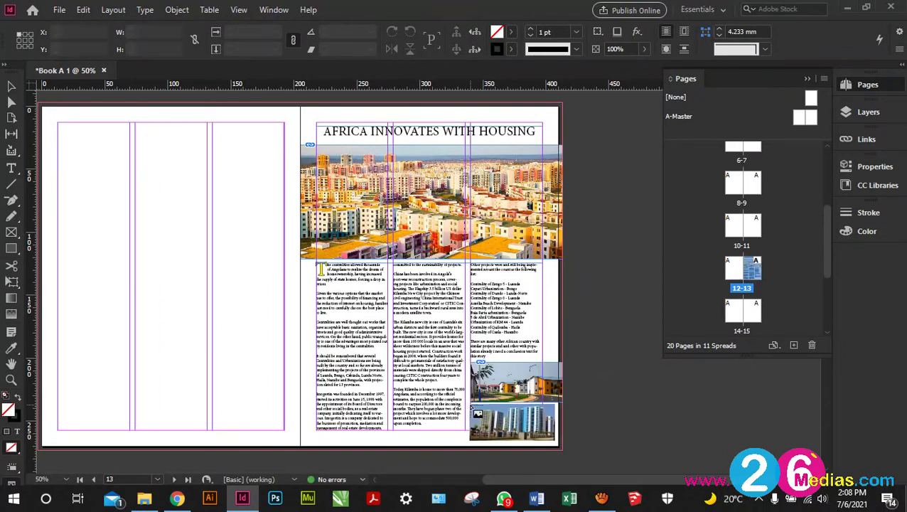
Place the second loaded photo below the first one, from the third column's edge to the outer bleed, about 73 by 32 mm
drag(469, 402, 562, 445)
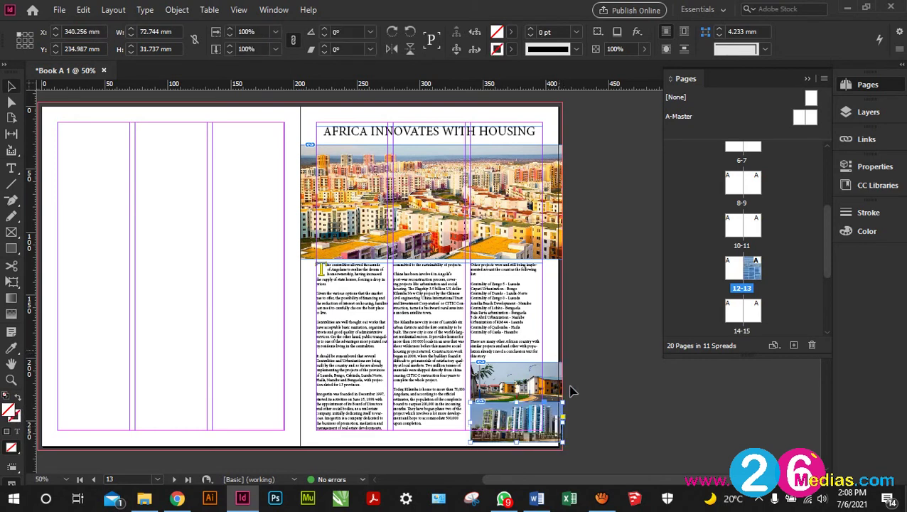
click(597, 418)
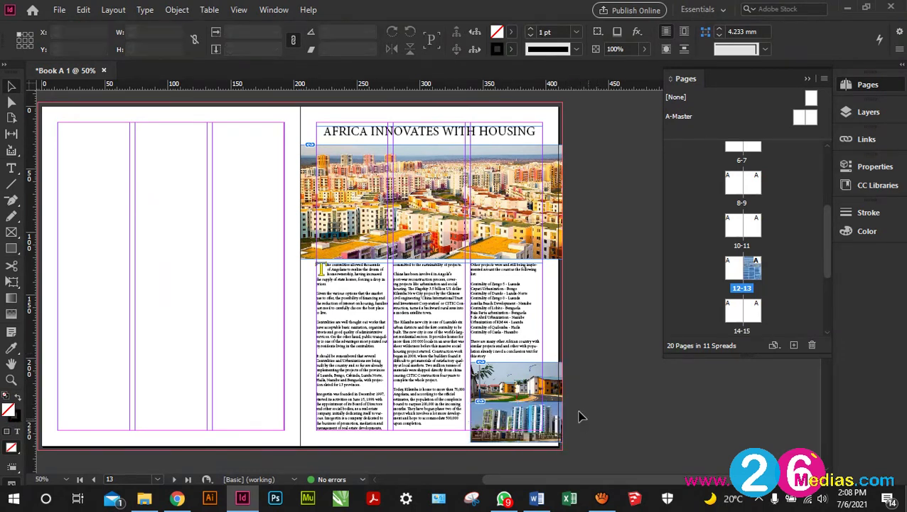
Crop the upper small photo from its top edge to about 22.7 mm high and nudge it up beneath the third column's text
scroll(575, 409, down, 1)
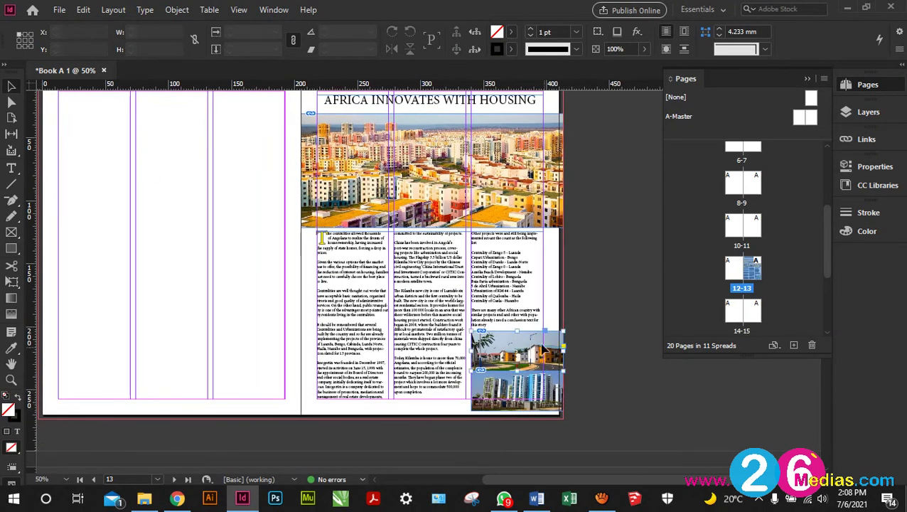
click(519, 332)
drag(519, 330, 519, 344)
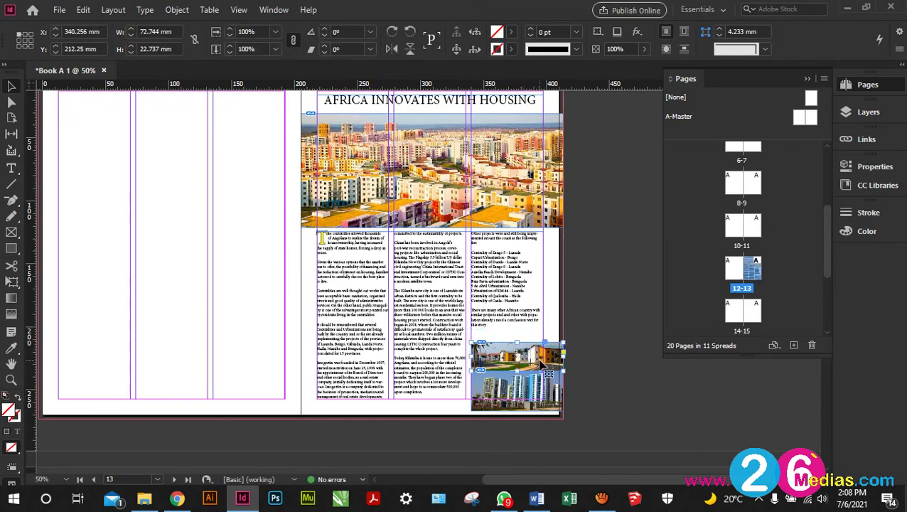
key(shift+Up)
key(shift+Up)
key(shift+Up)
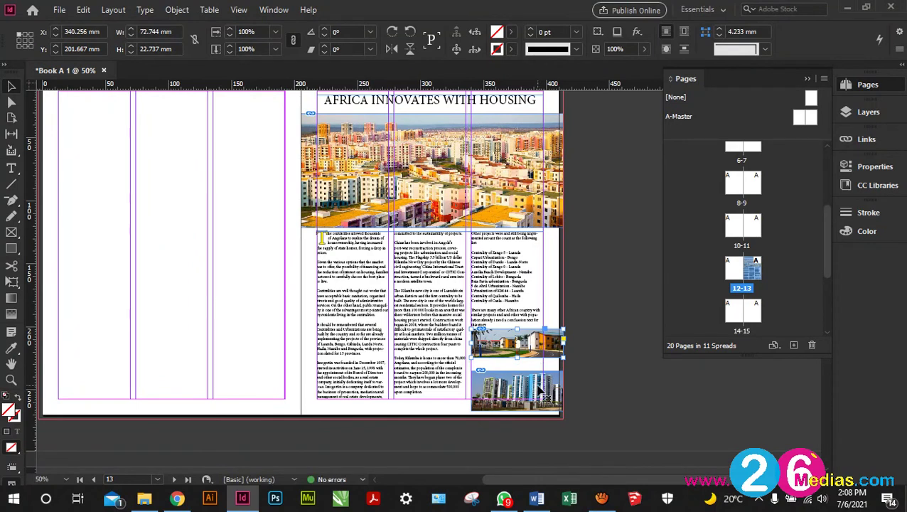
Nudge the lower photo up toward the one above and crop its bottom edge to the page margin, about 30.4 mm high
click(540, 390)
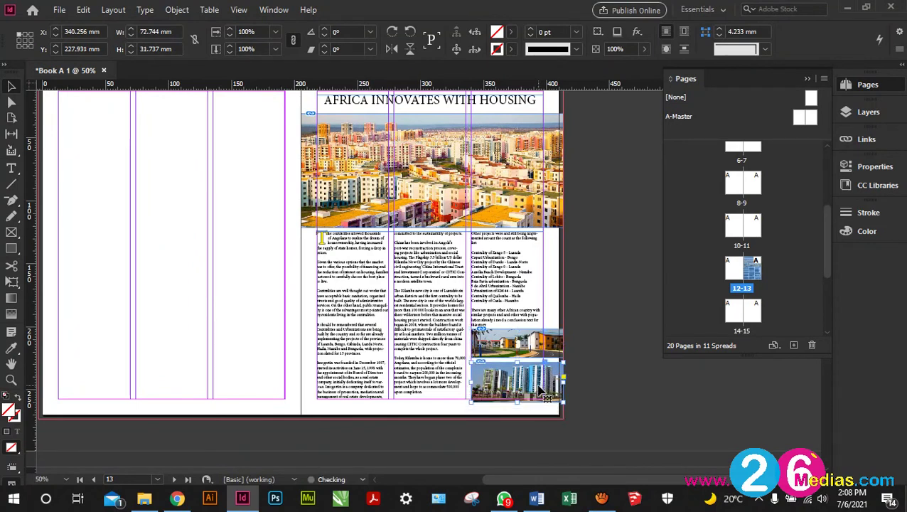
key(Up)
key(Up)
key(Up)
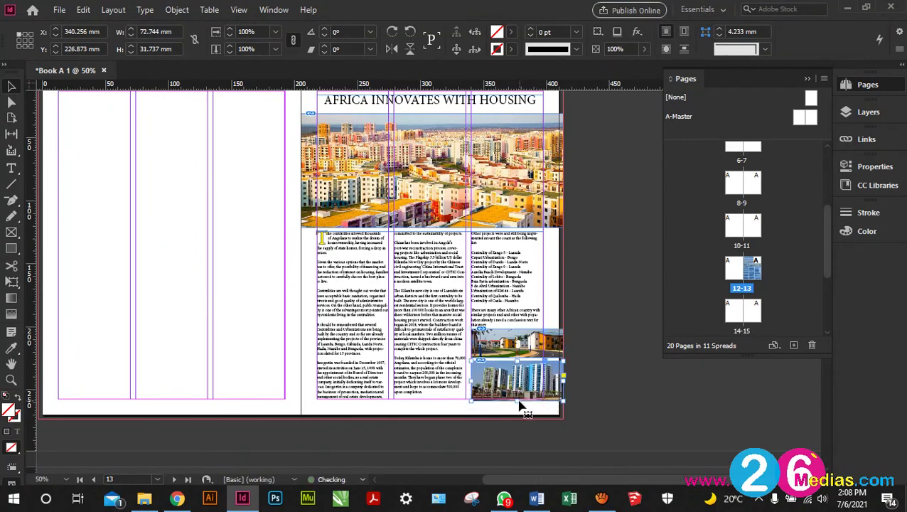
drag(511, 405, 519, 403)
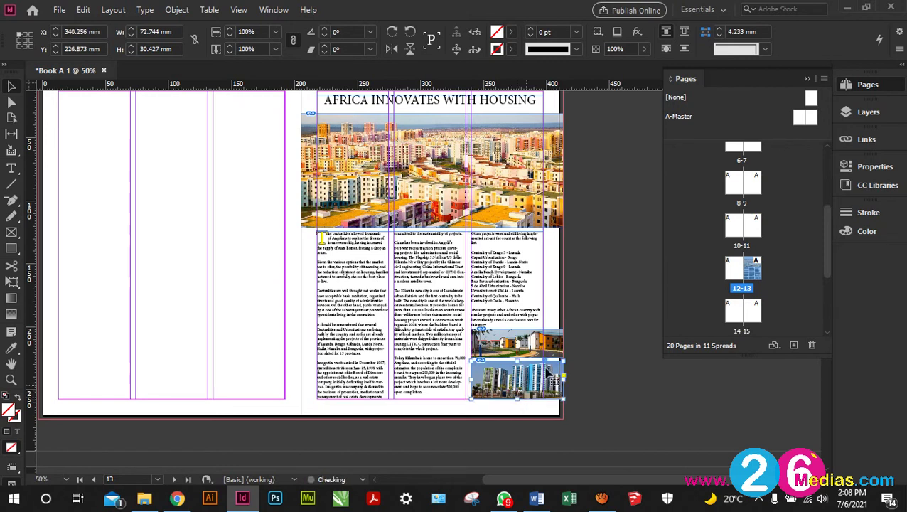
click(583, 307)
scroll(584, 307, up, 1)
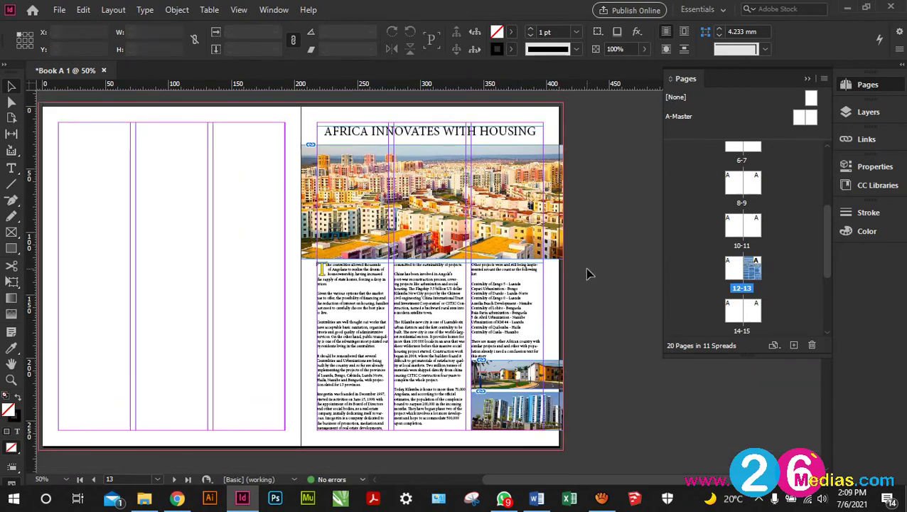
Preview spread 12-13 without guides and in full-screen presentation mode, and return to the normal editing view
key(w)
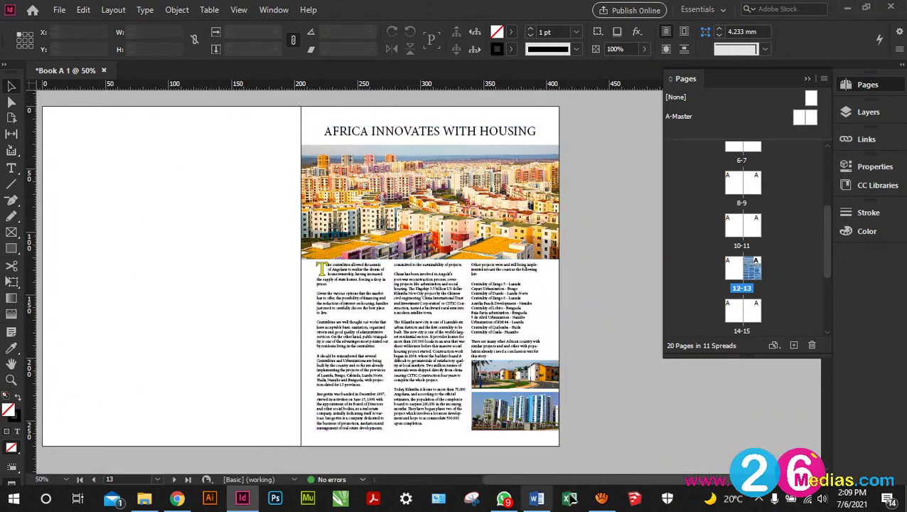
key(w)
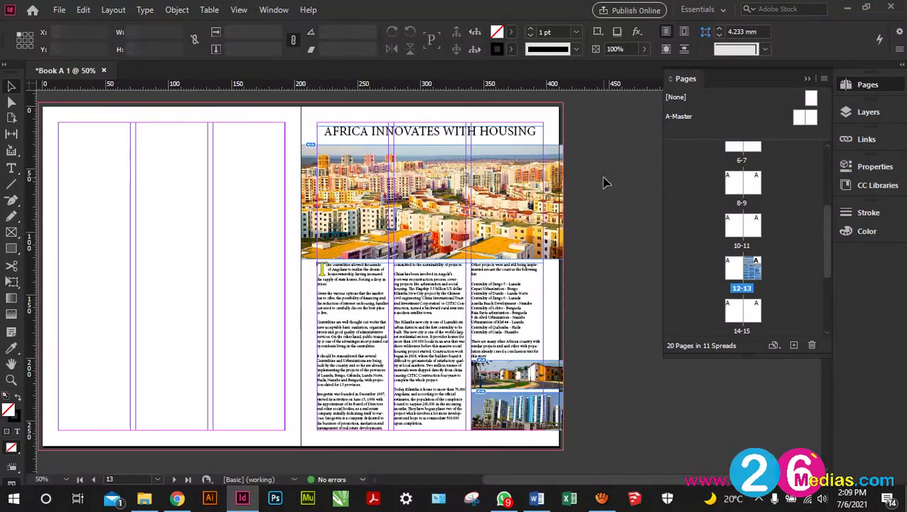
key(shift+w)
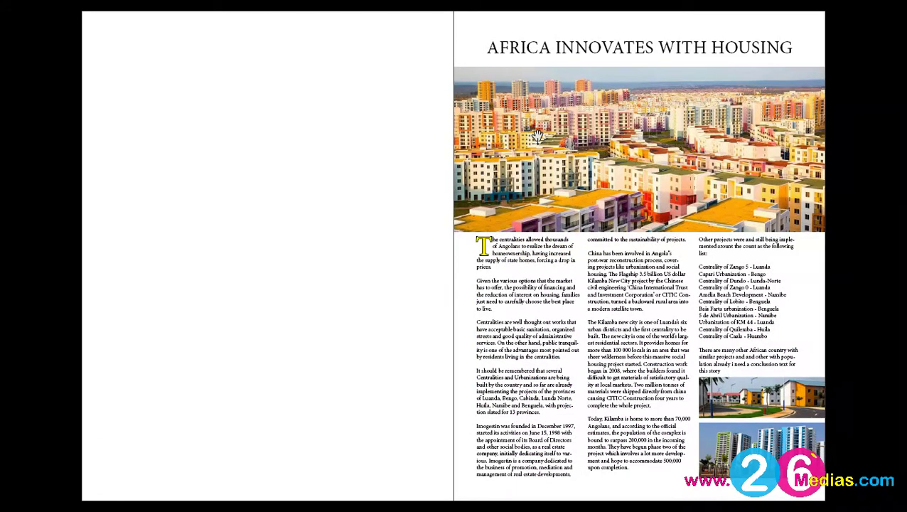
key(Escape)
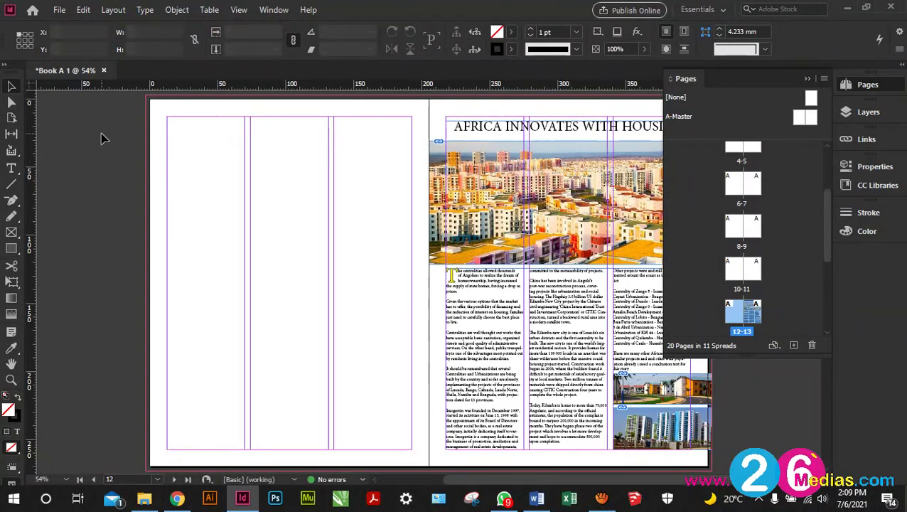
scroll(101, 135, right, 3)
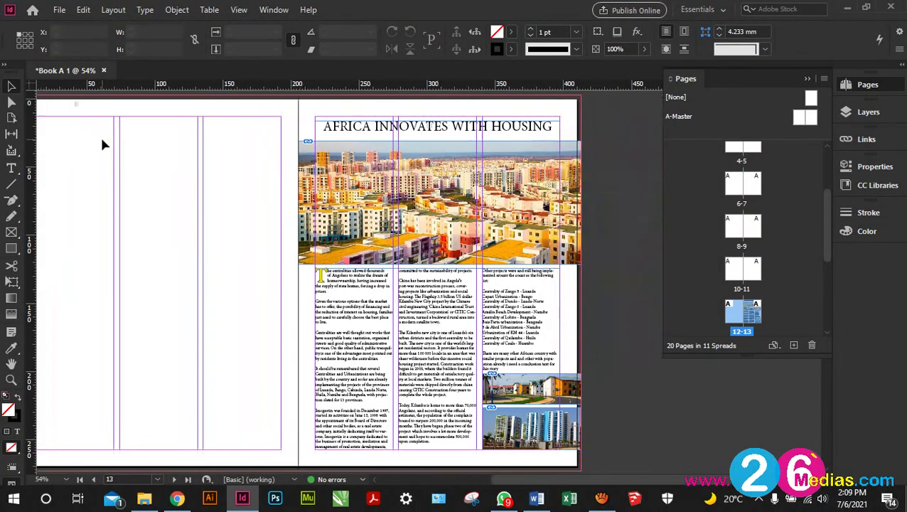
scroll(101, 144, right, 1)
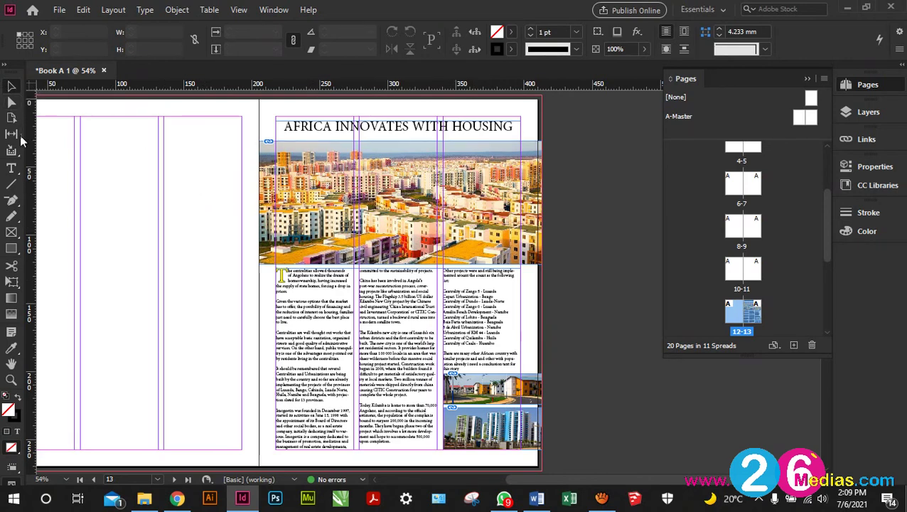
click(12, 169)
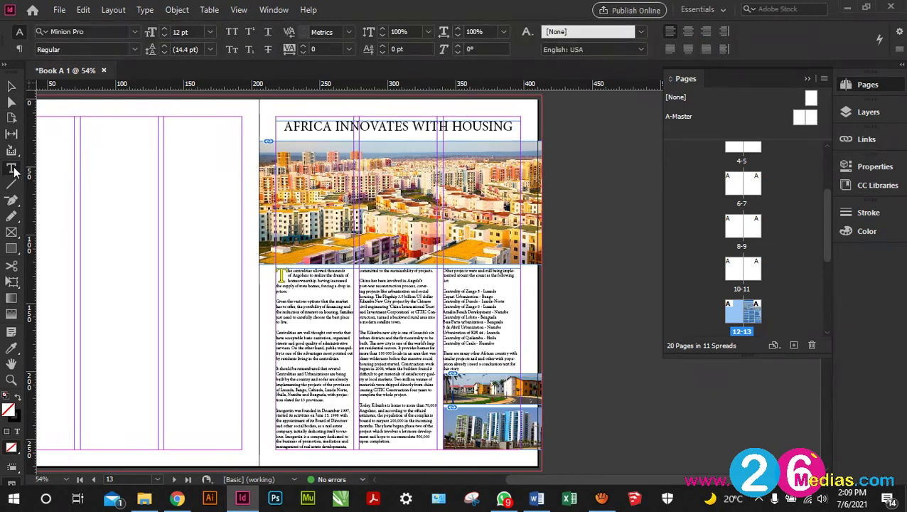
click(12, 87)
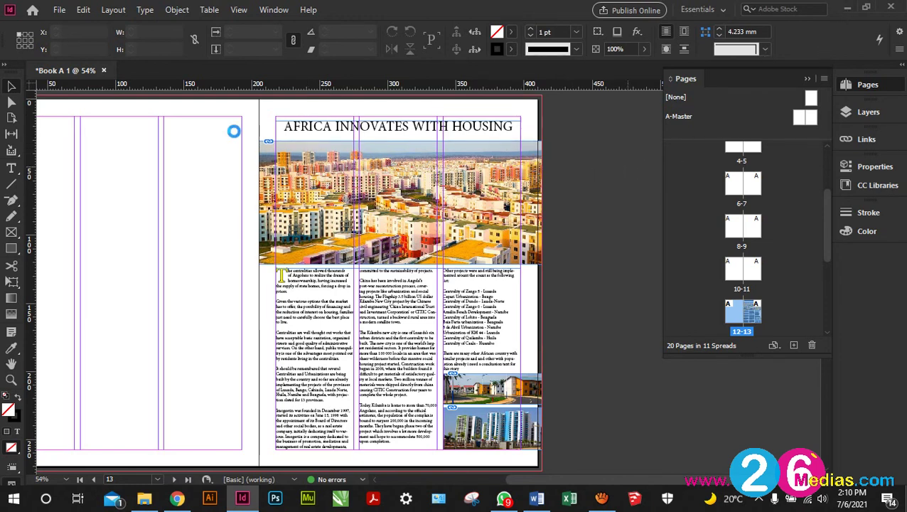
Save a copy of the document in the Documents folder as Book A 12
key(ctrl+shift+s)
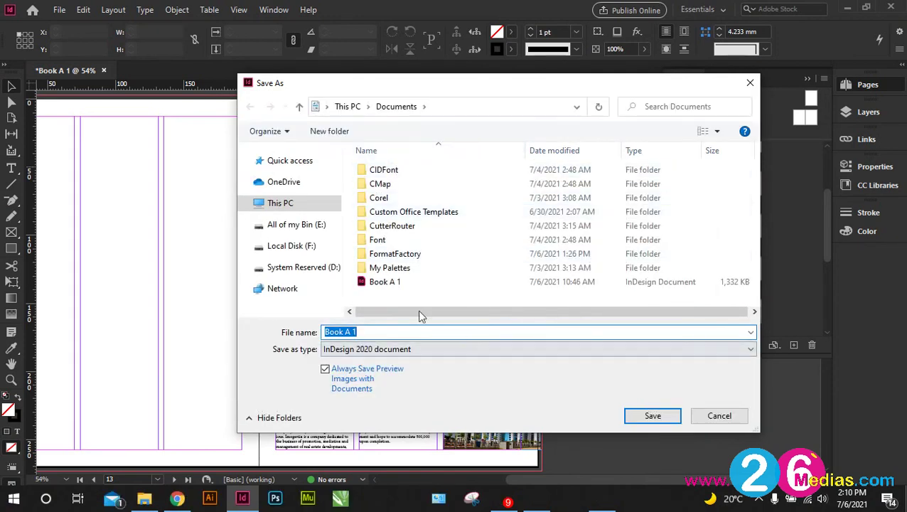
click(380, 331)
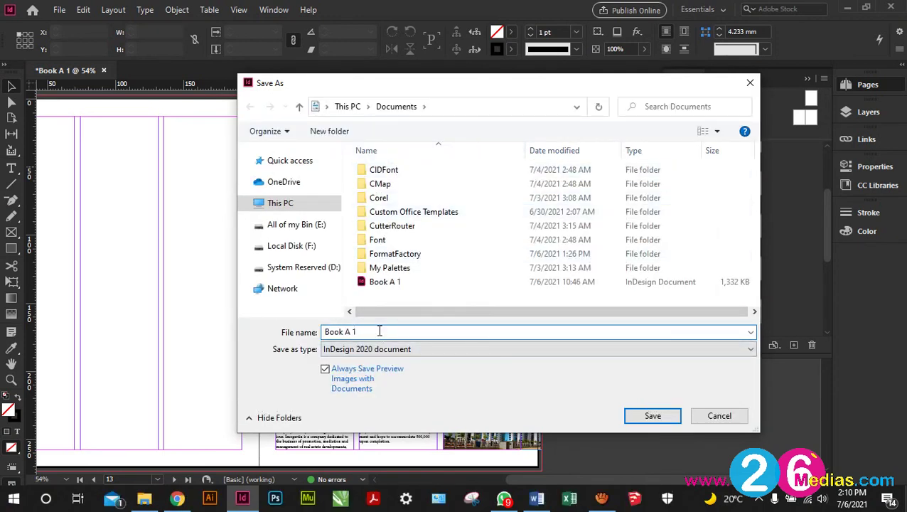
text(2)
click(652, 415)
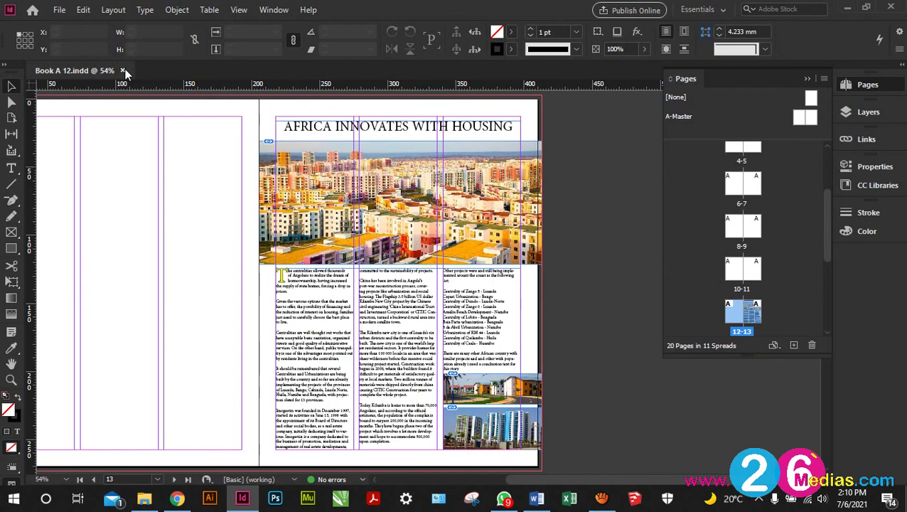
Close the Book A 12 document and quit InDesign
click(123, 71)
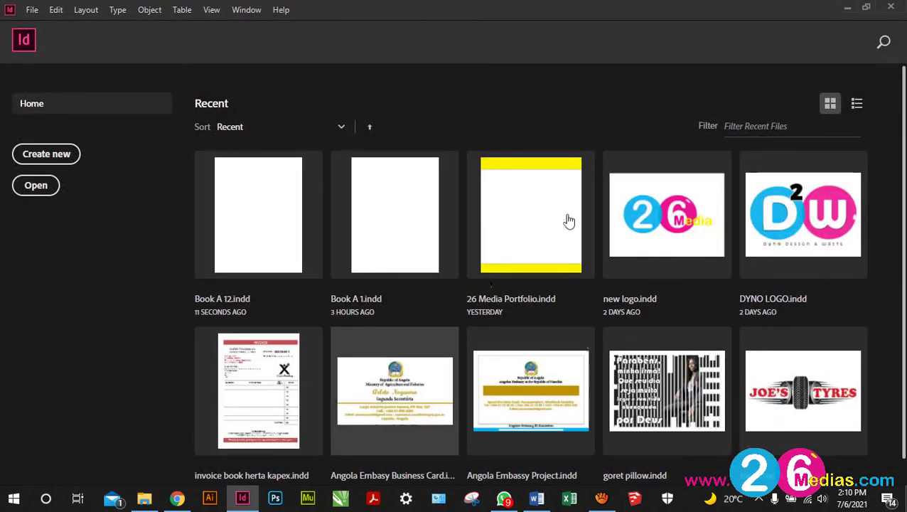
click(892, 7)
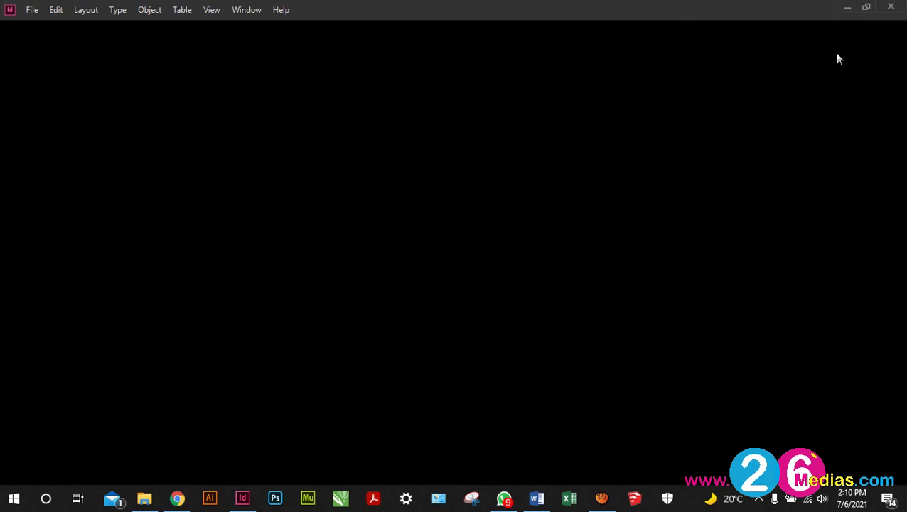
key(ctrl+q)
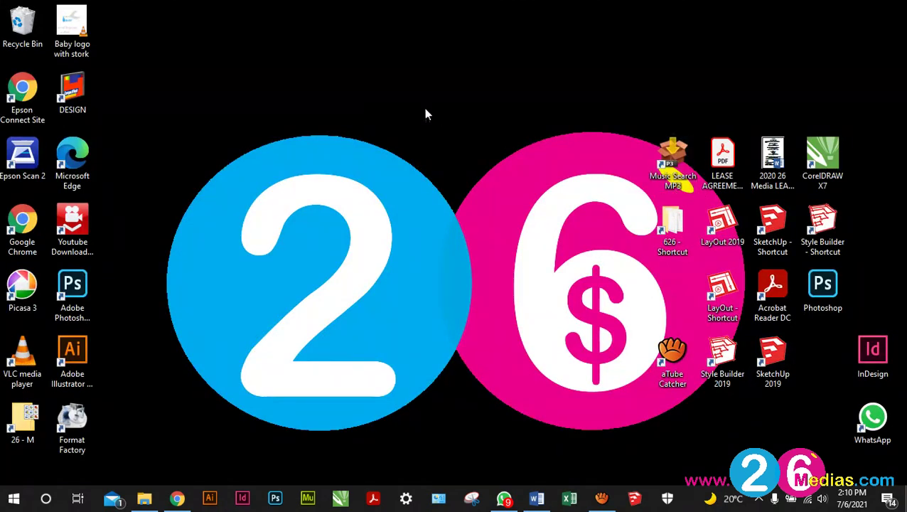
right_click(301, 74)
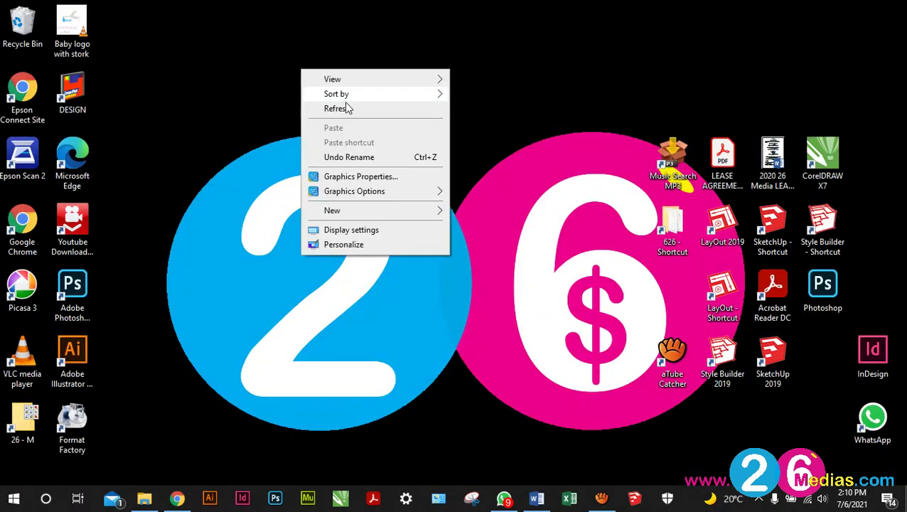
click(348, 109)
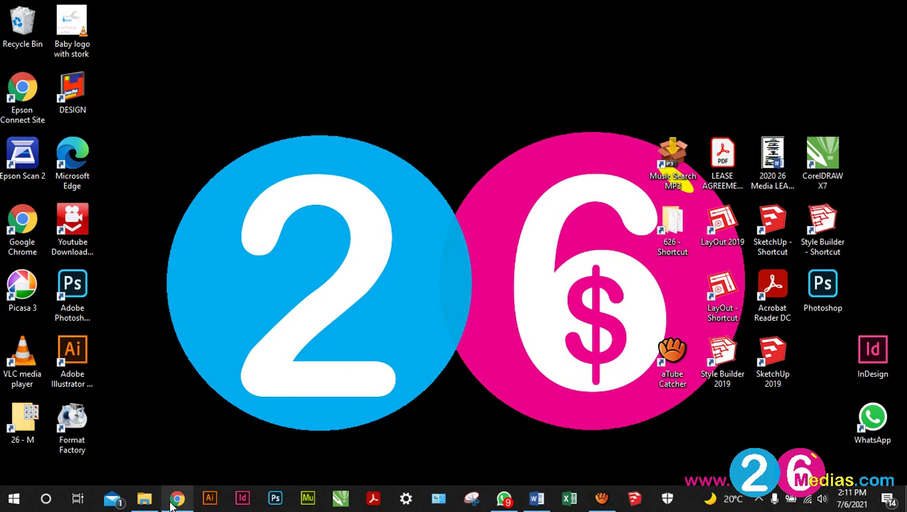
mouse_move(170, 503)
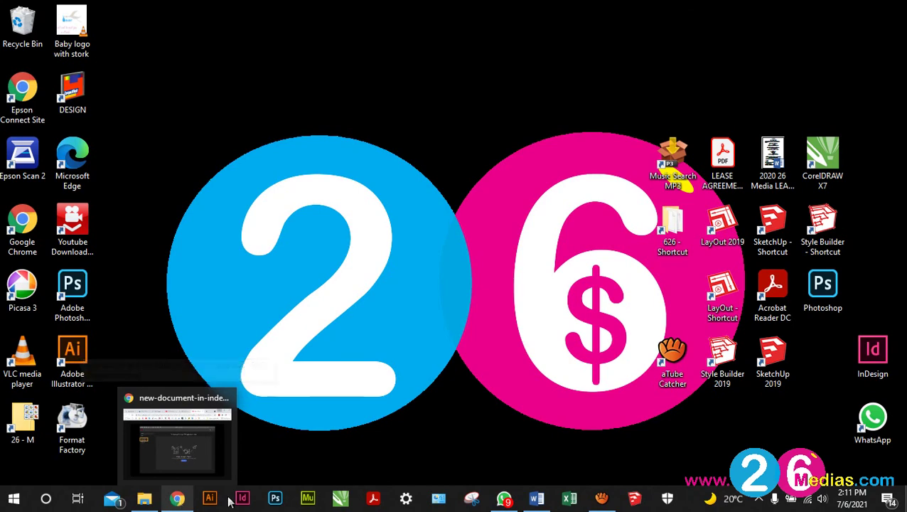
click(602, 498)
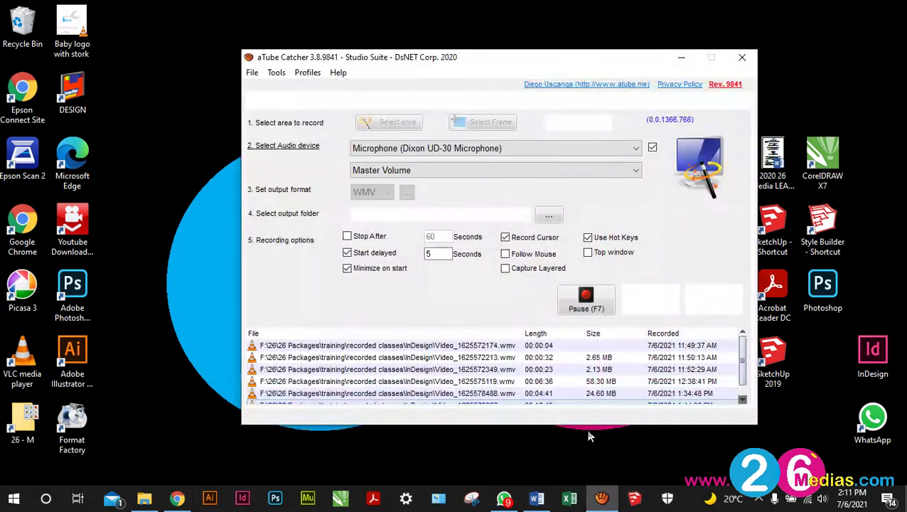